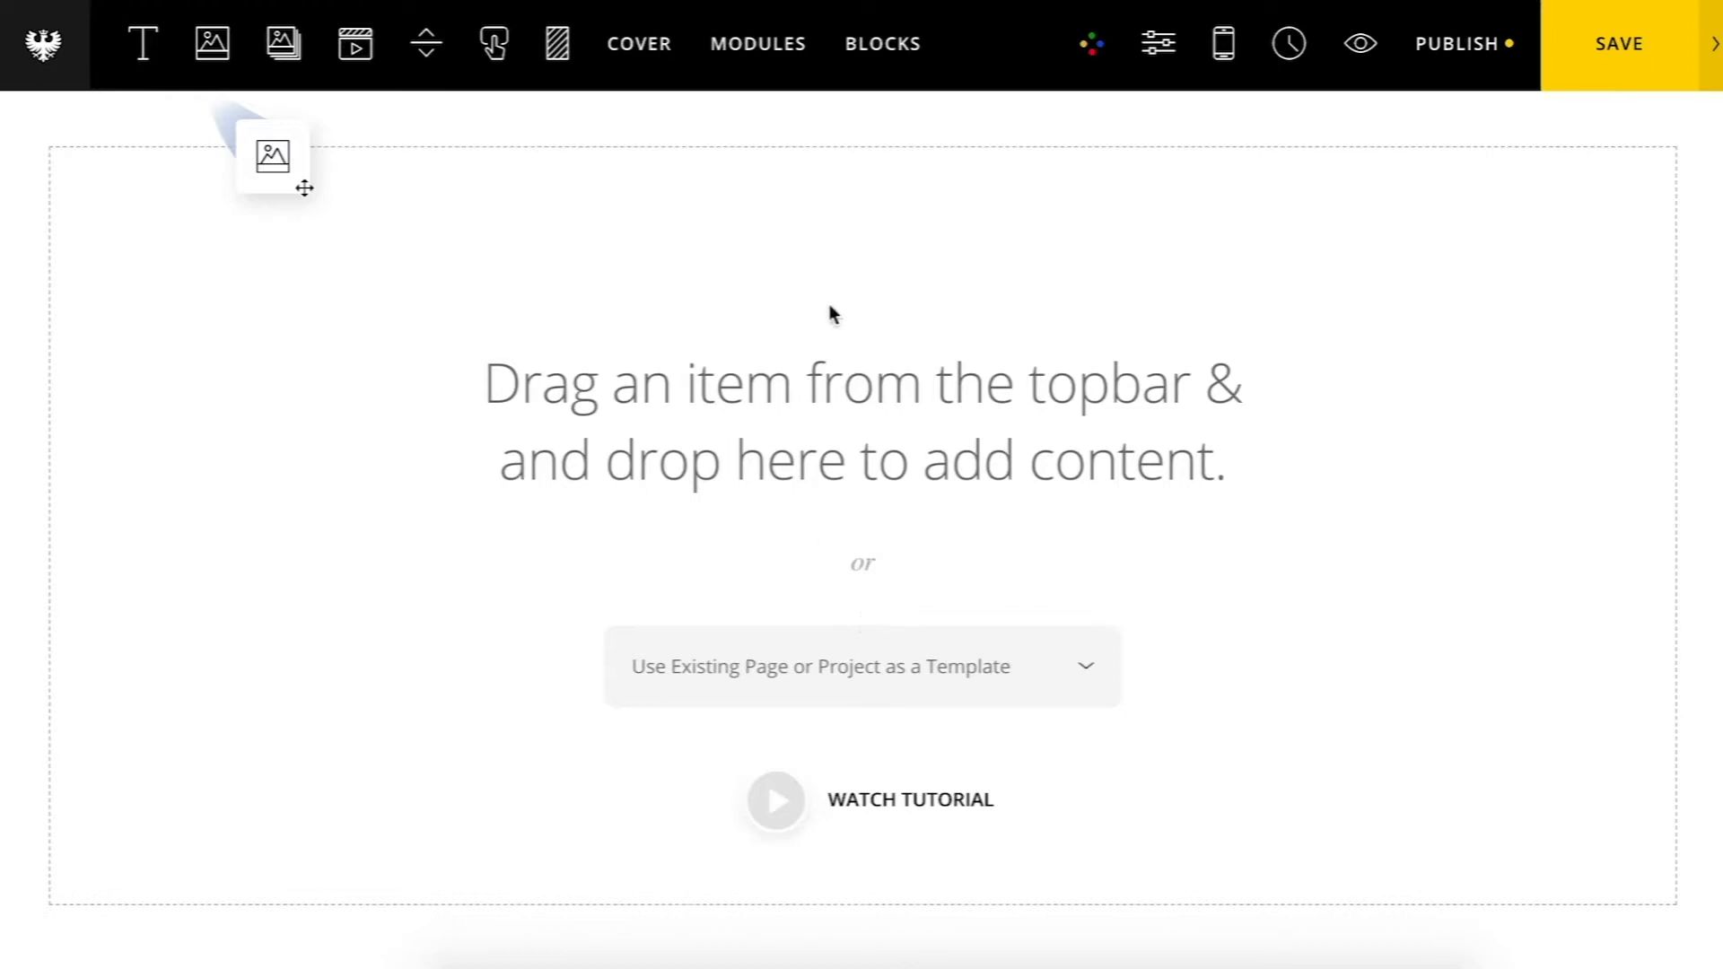
Step: Add a portfolio grid module to the empty page
left_click(752, 79)
left_click_drag(141, 647, 808, 519)
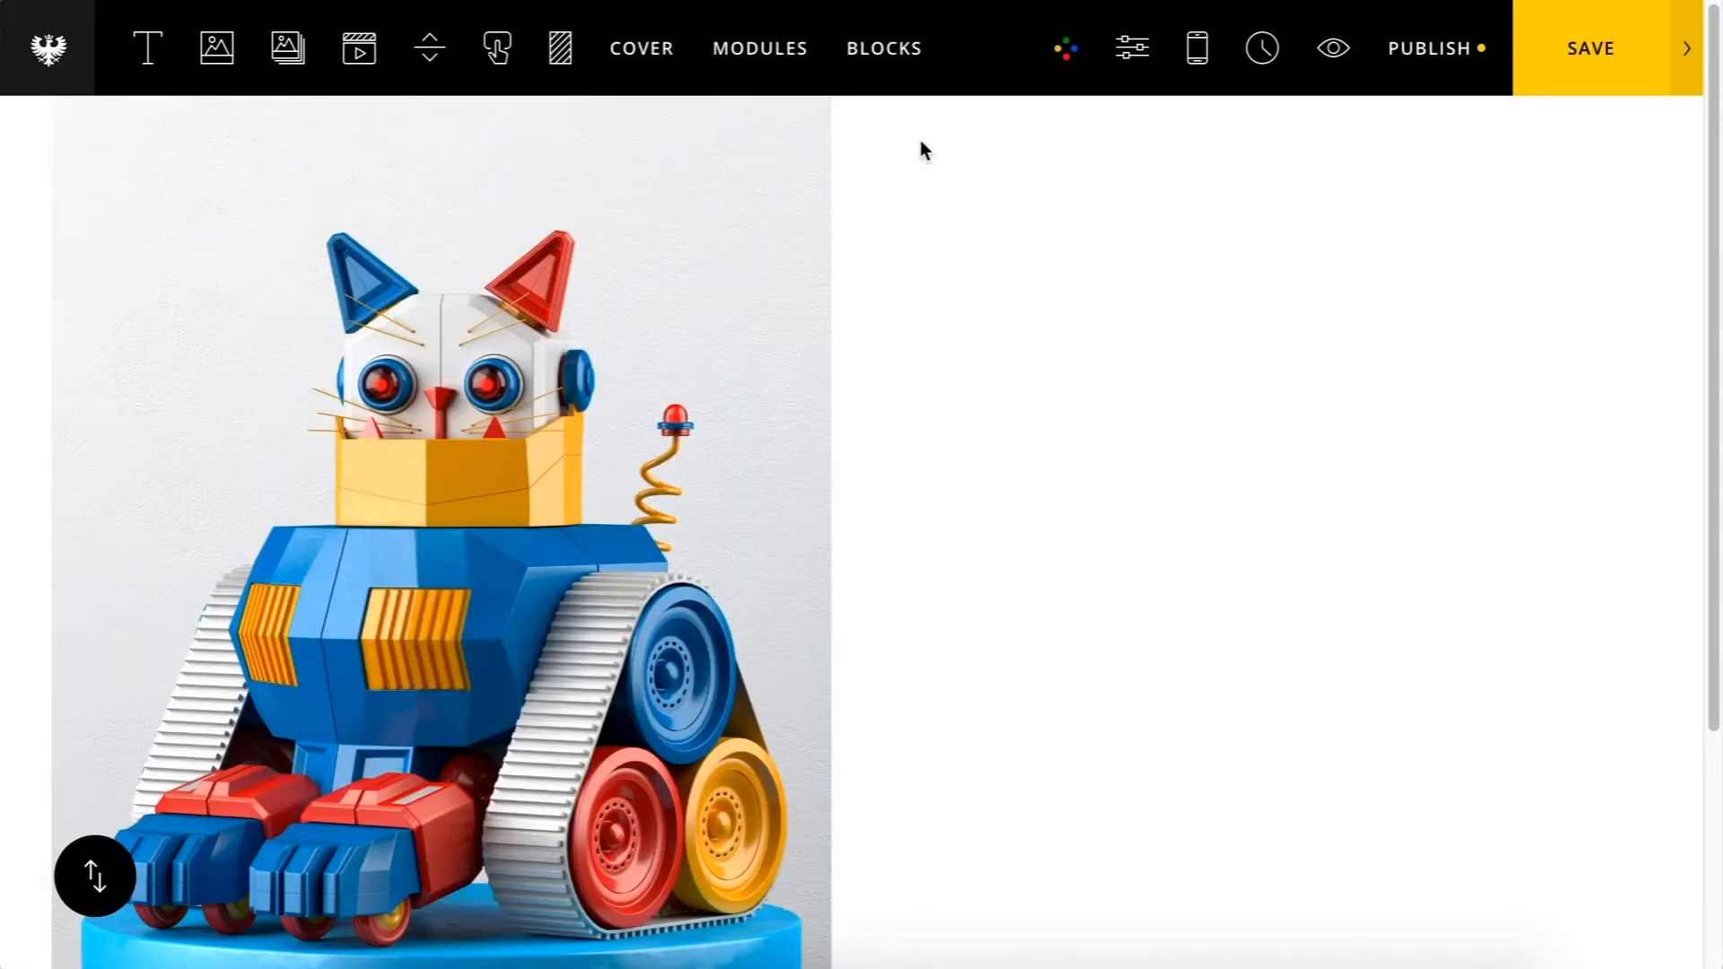
scroll(924, 148, "down", 3)
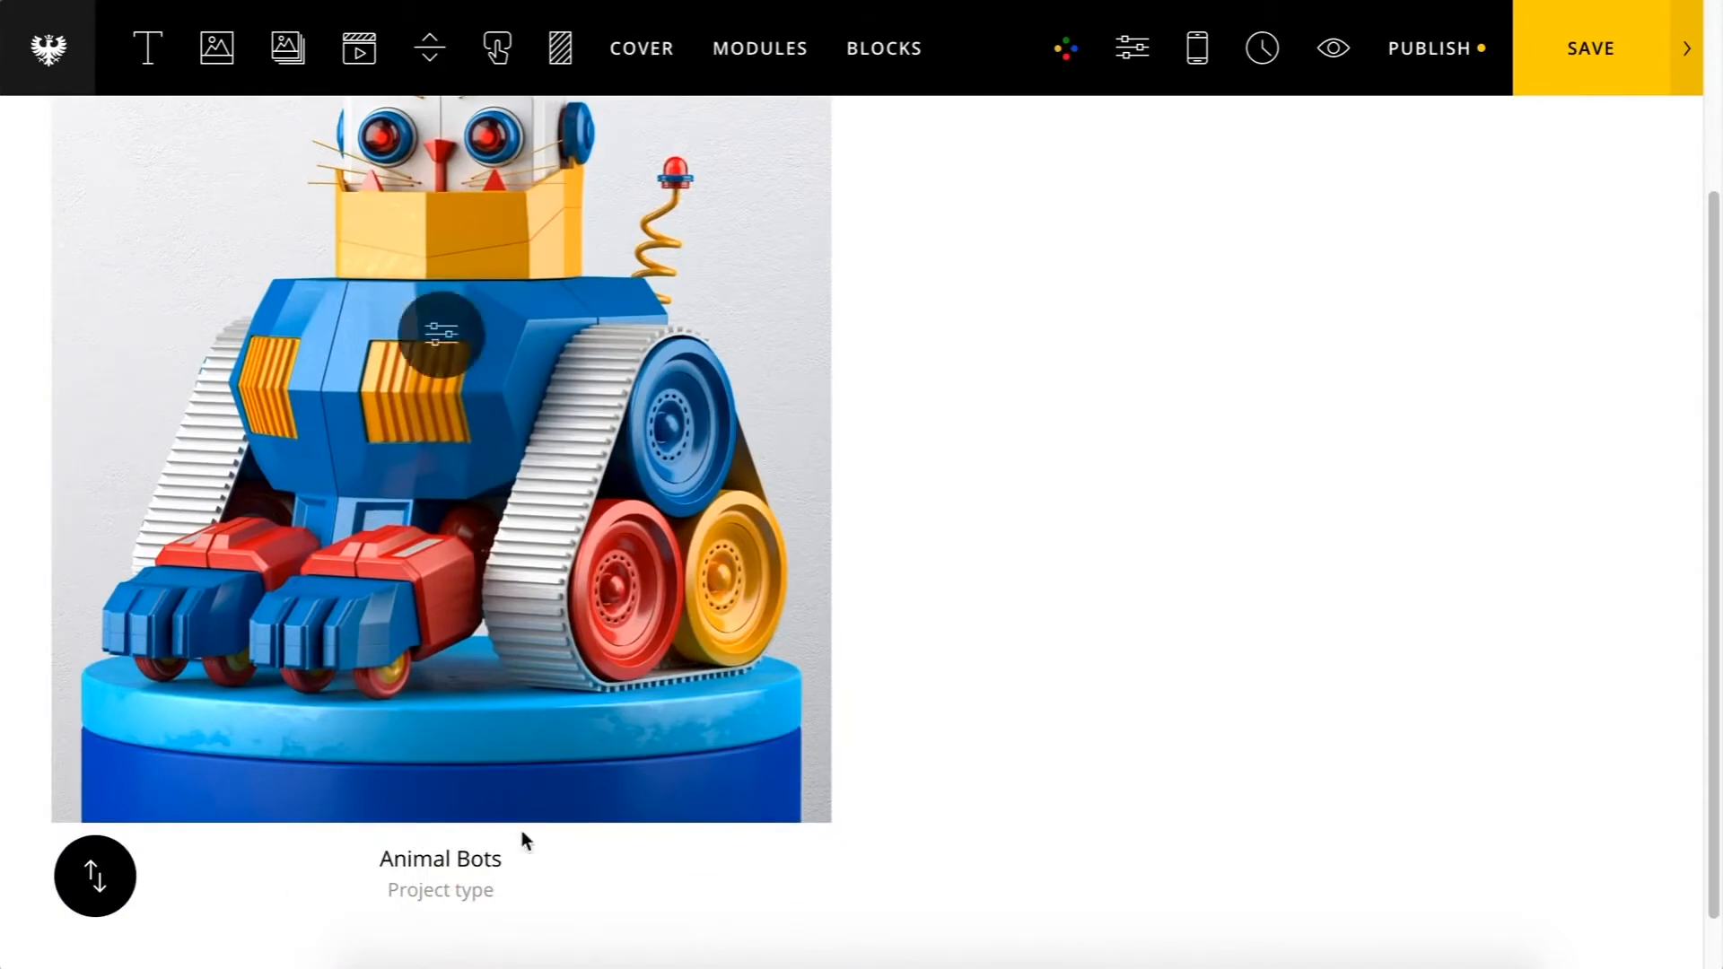
scroll(367, 875, "up", 5)
Step: Open the Animal Bots project's settings and review its thumbnail, title, project type, permalink and categories
mouse_move(404, 499)
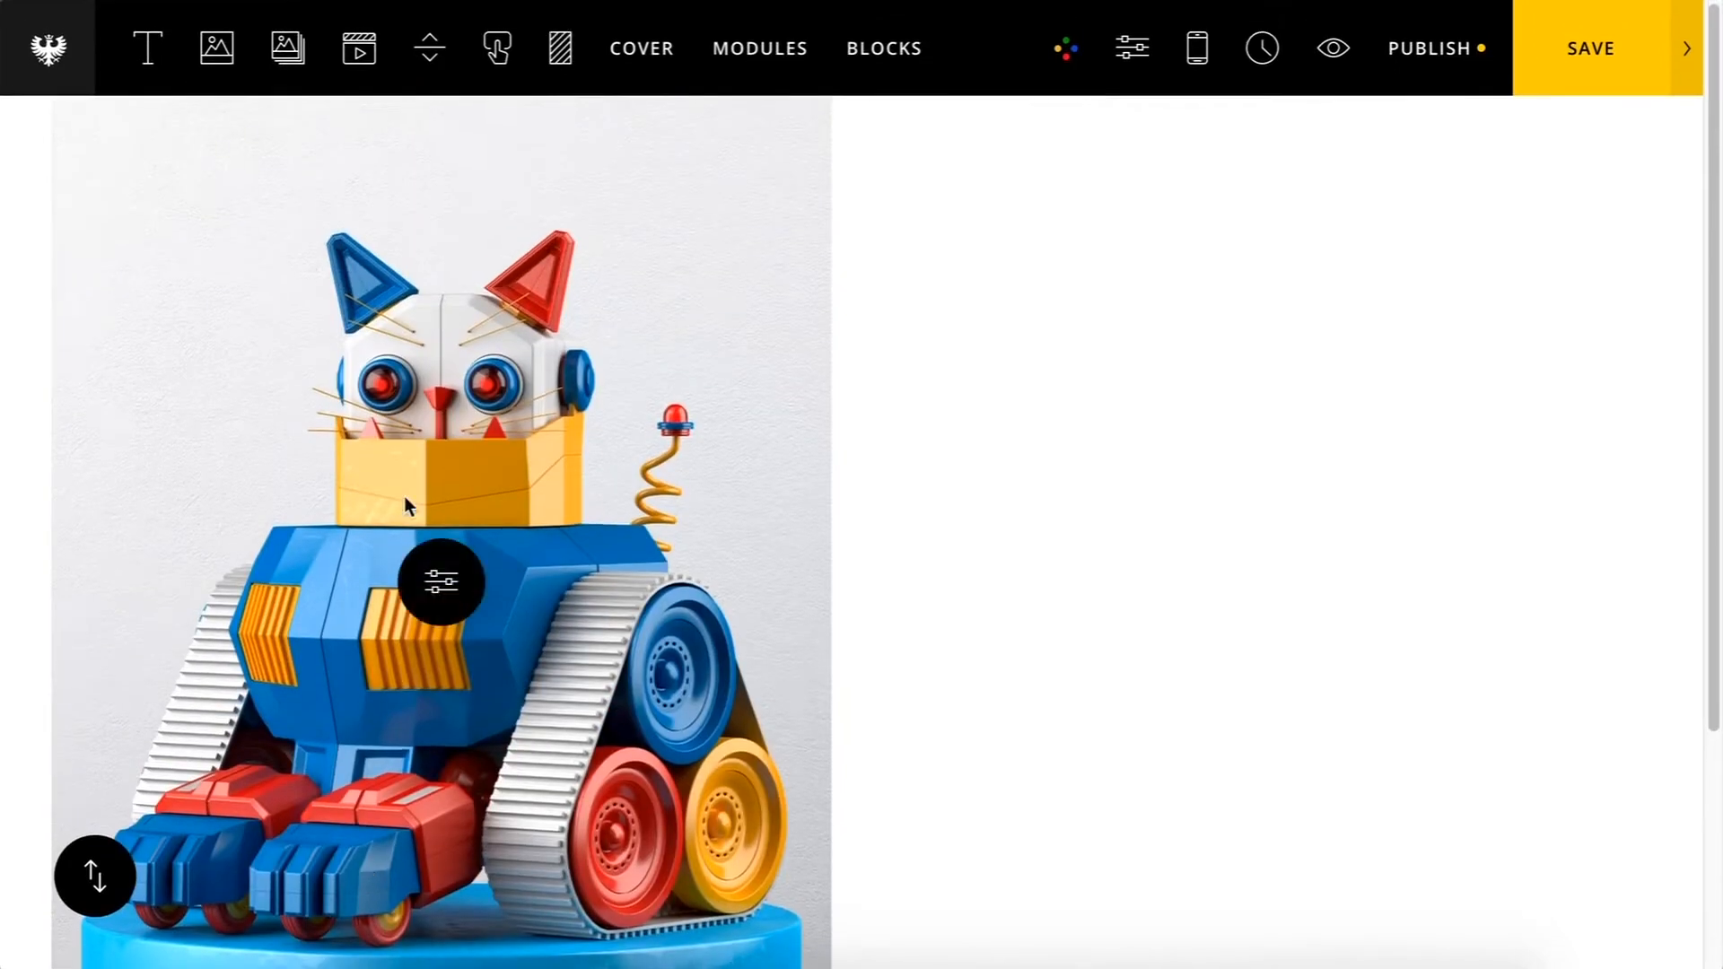
left_click(440, 583)
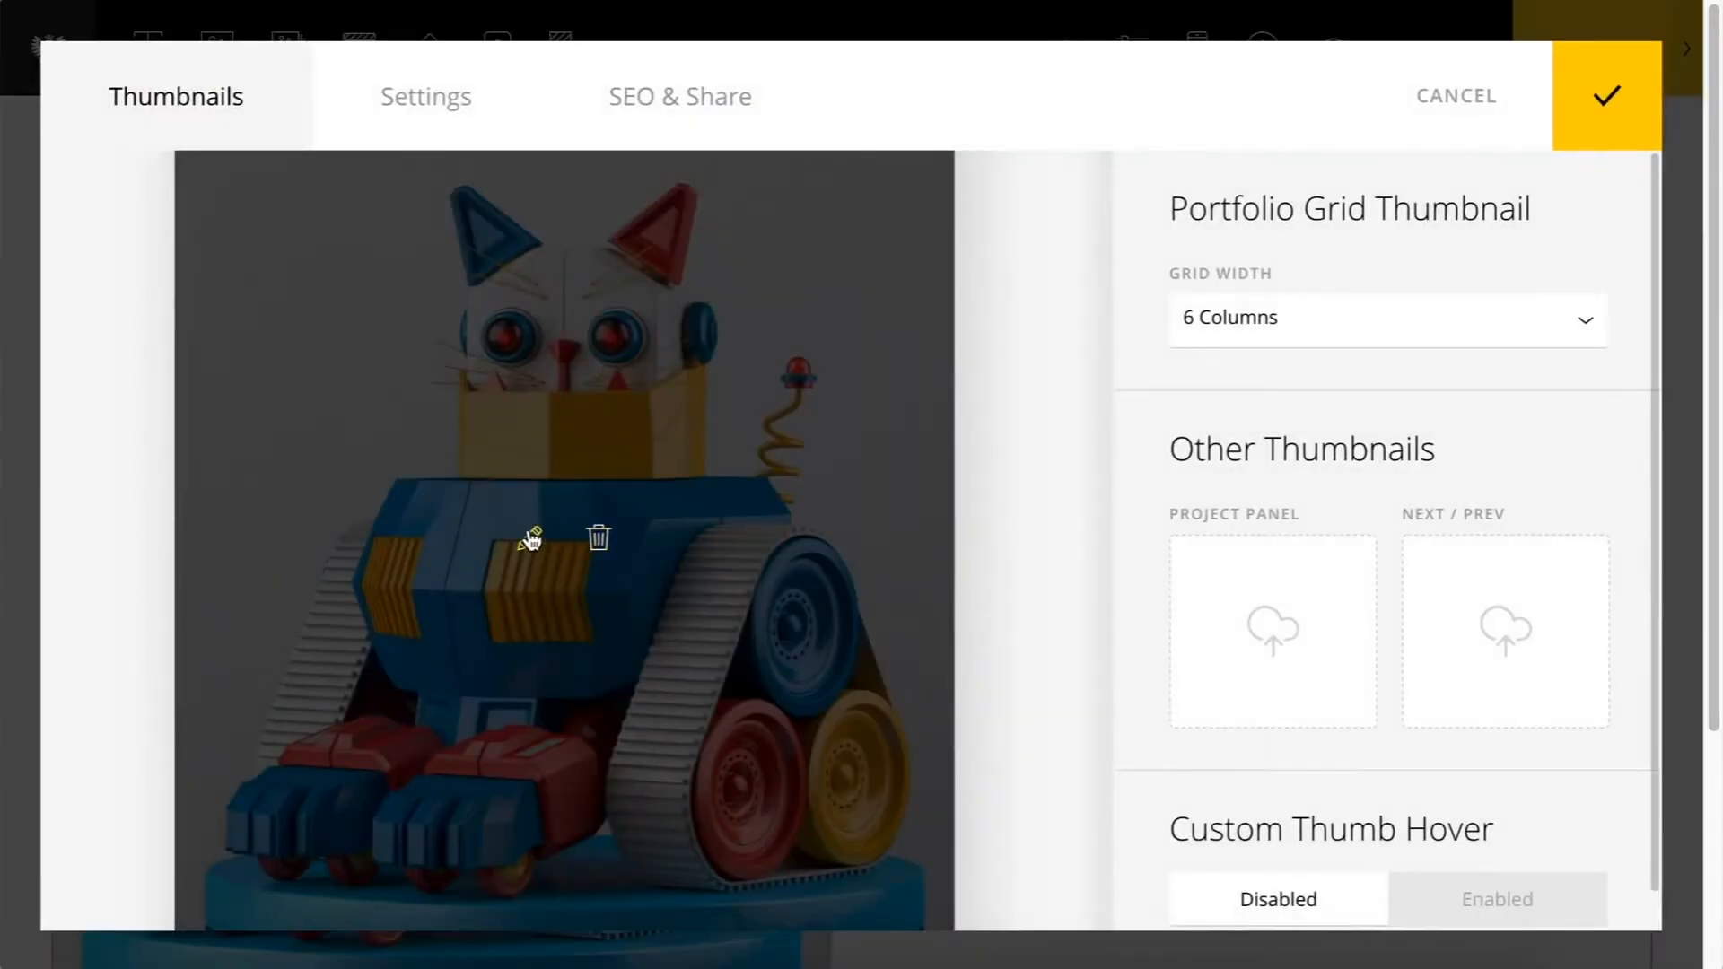
scroll(1053, 475, "down", 1)
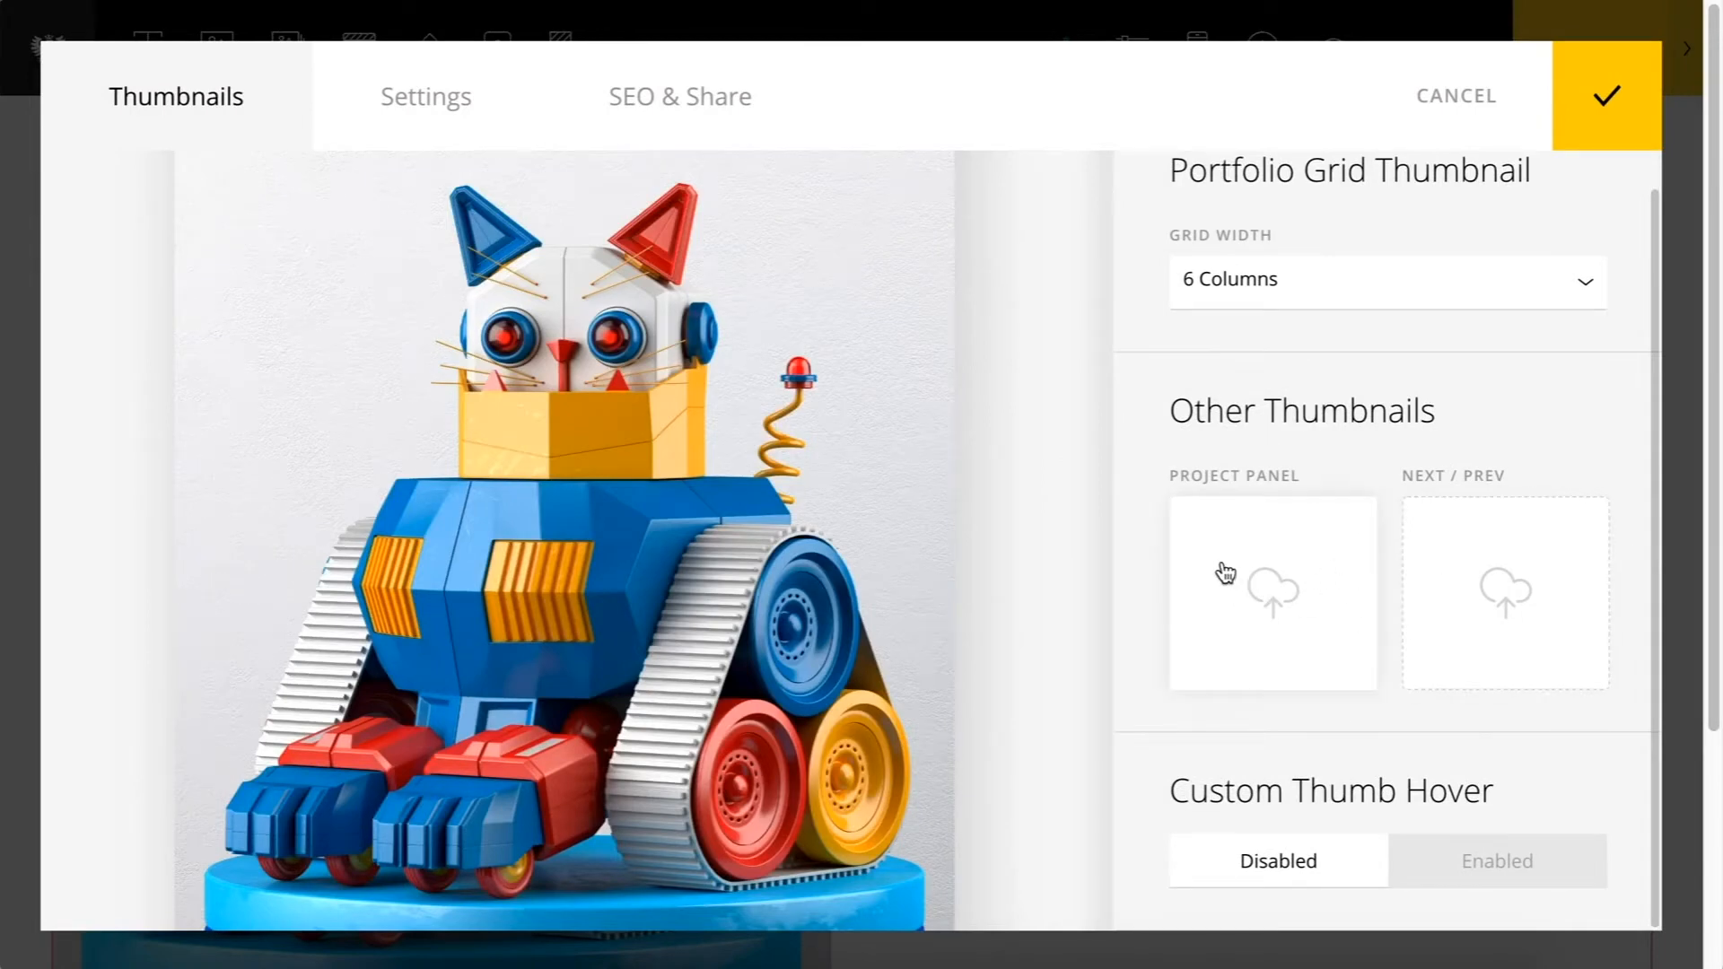
scroll(1156, 365, "up", 1)
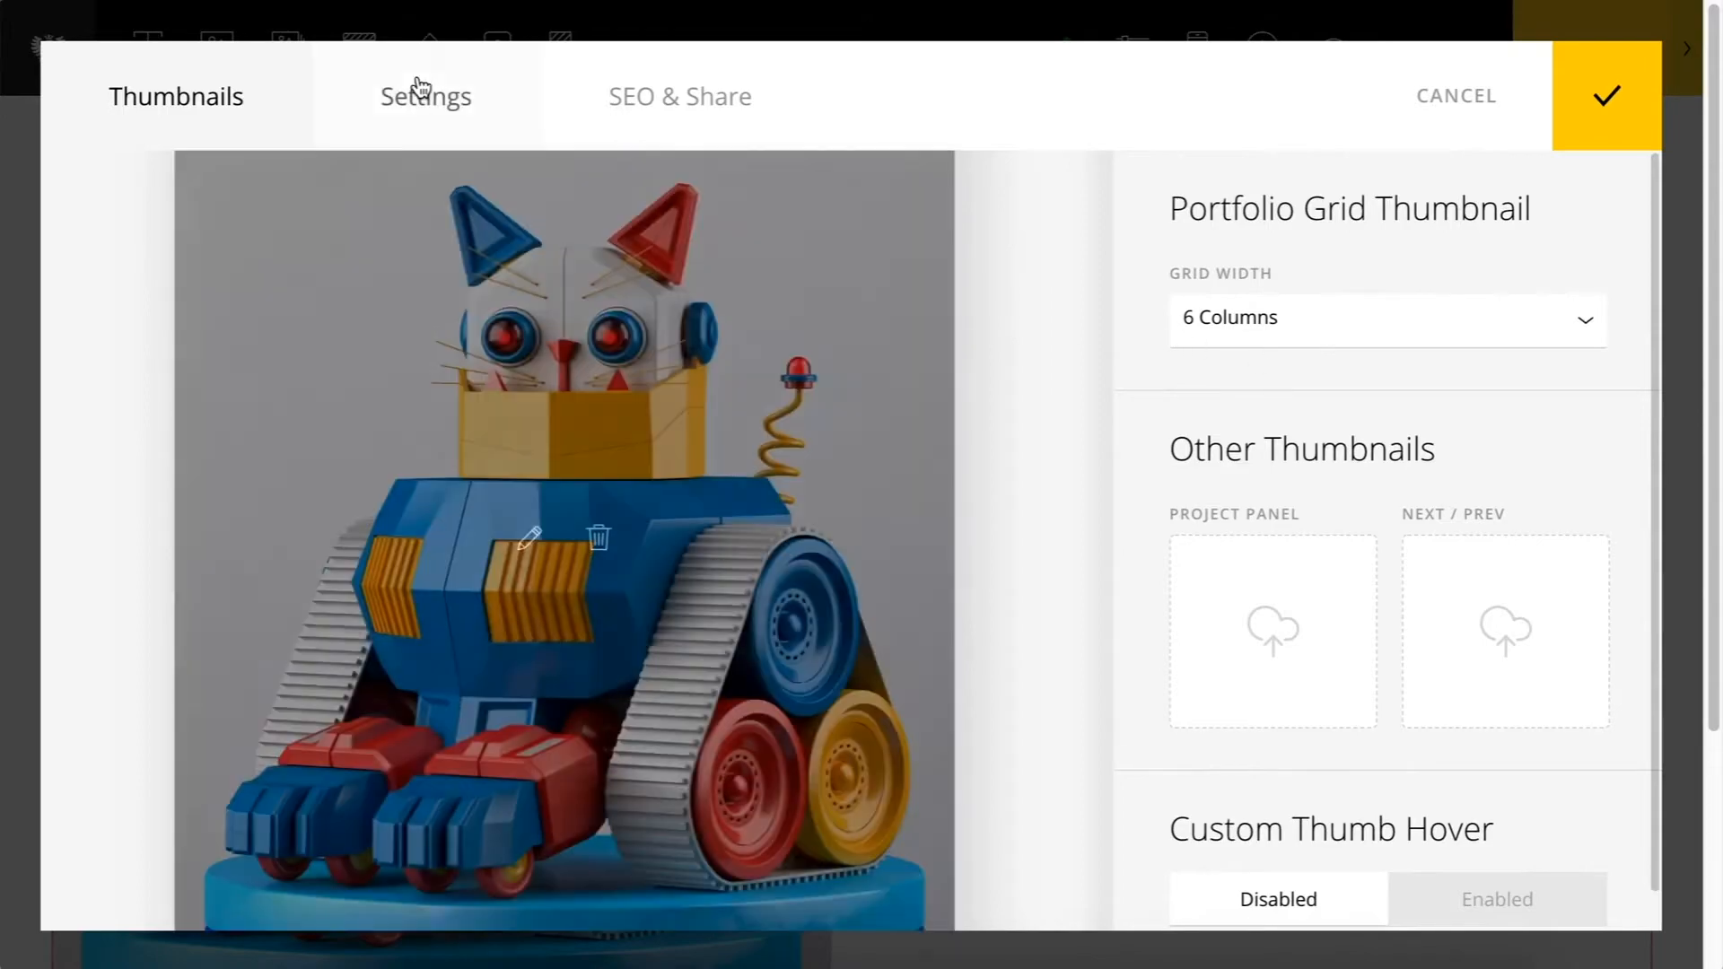
left_click(420, 89)
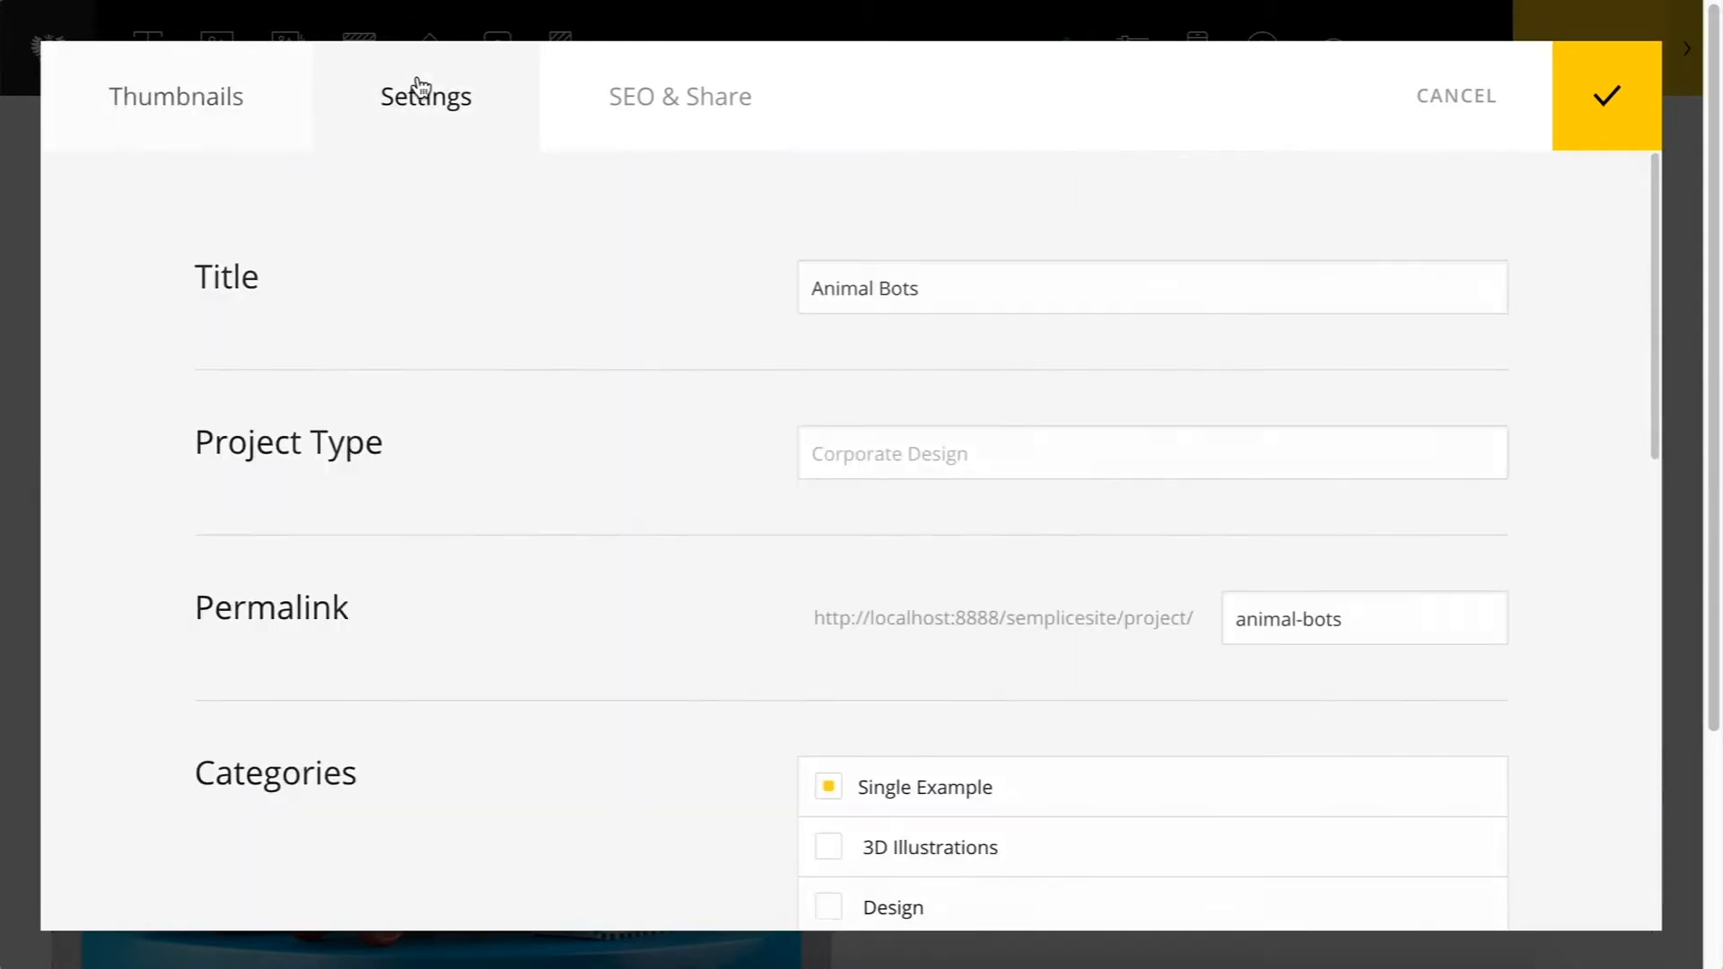
left_click_drag(1000, 308, 780, 288)
left_click(718, 302)
scroll(953, 309, "down", 2)
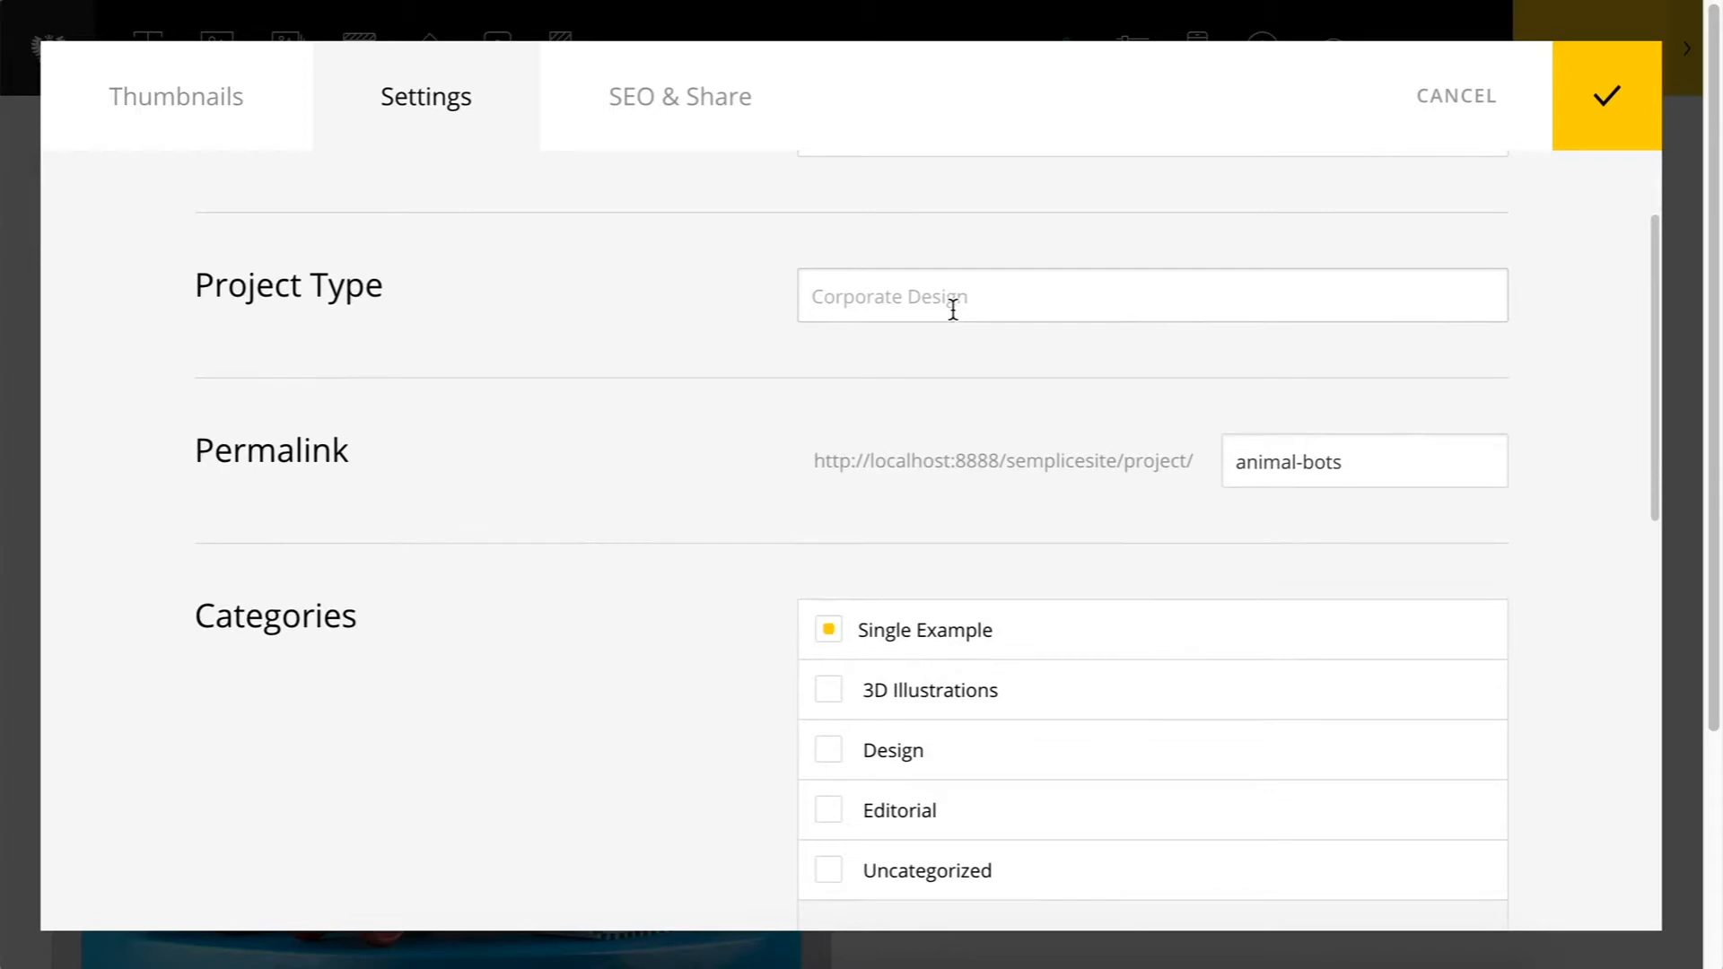
scroll(1001, 300, "down", 2)
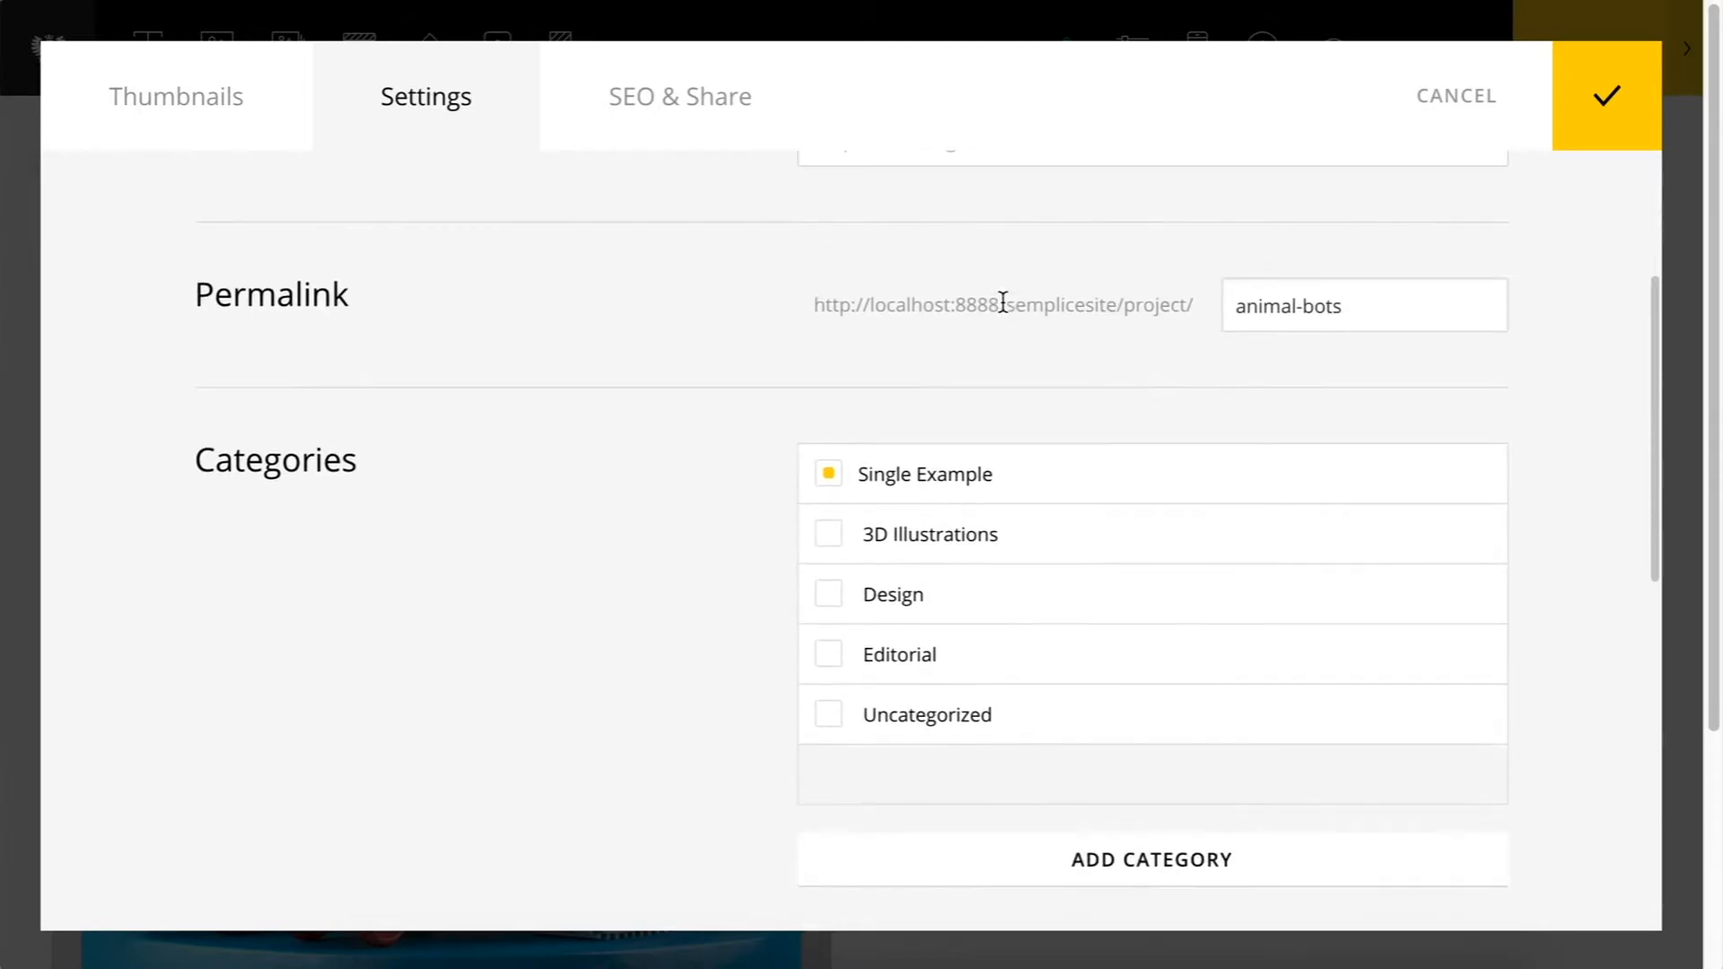
scroll(723, 350, "down", 3)
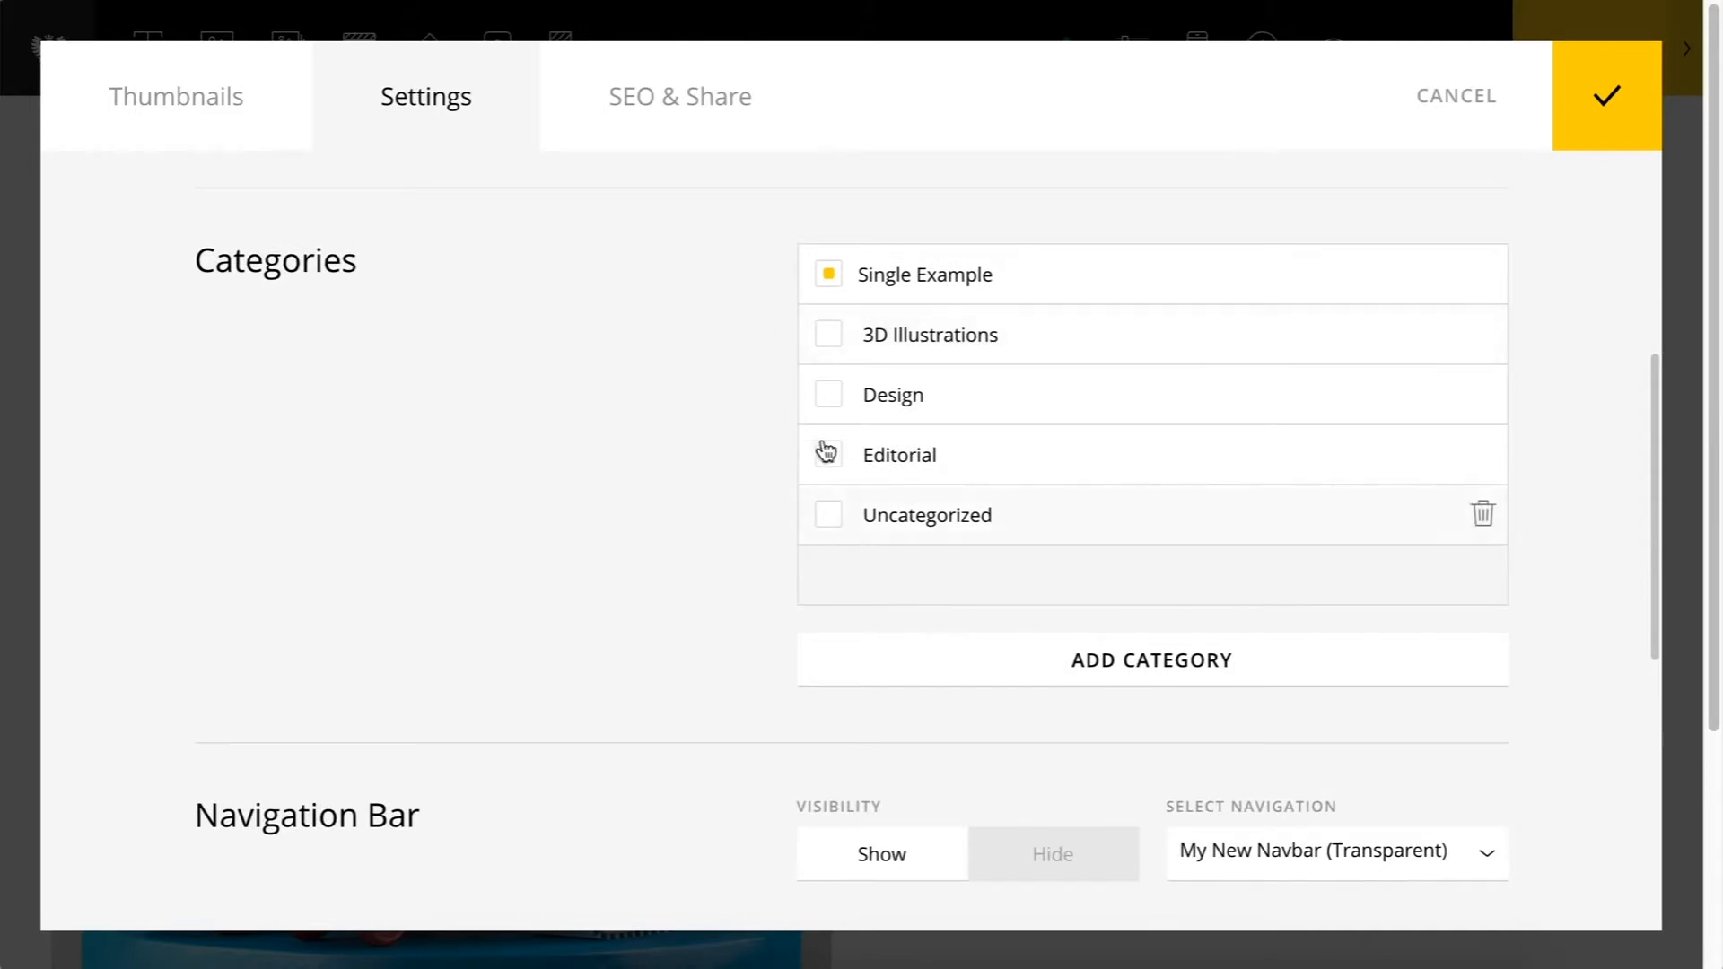
Step: Add the 3D Illustrations category to the Animal Bots project and apply the settings
left_click(829, 338)
scroll(774, 723, "down", 5)
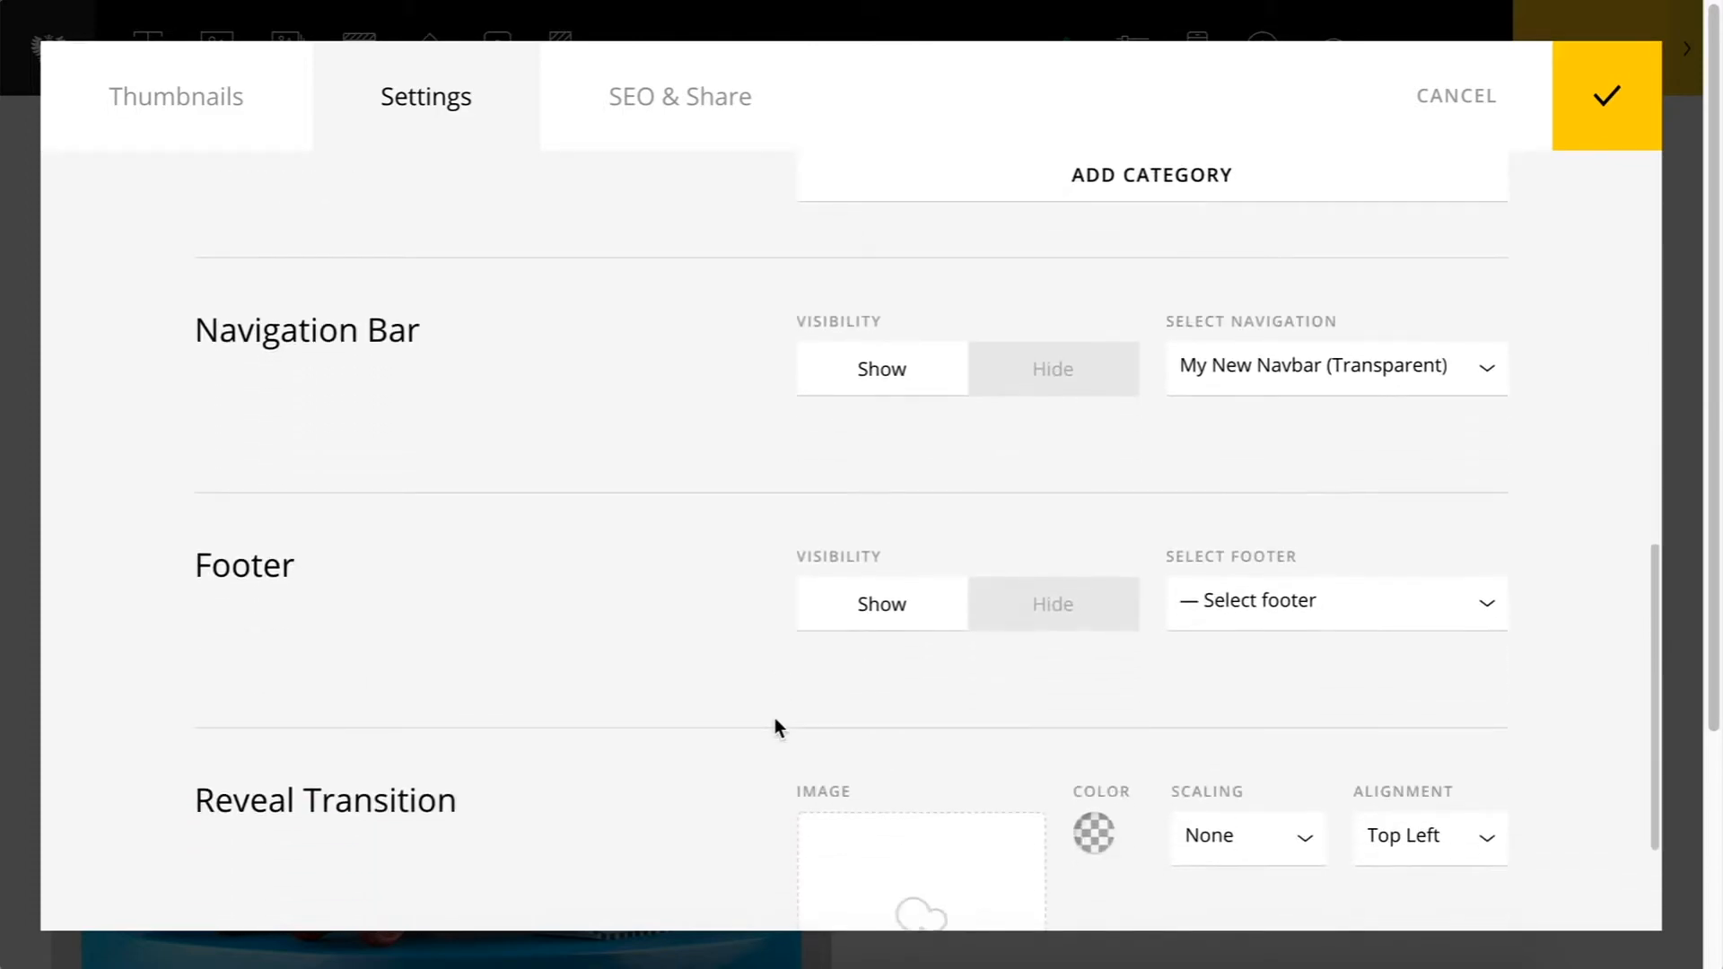
scroll(775, 727, "down", 2)
scroll(775, 726, "up", 12)
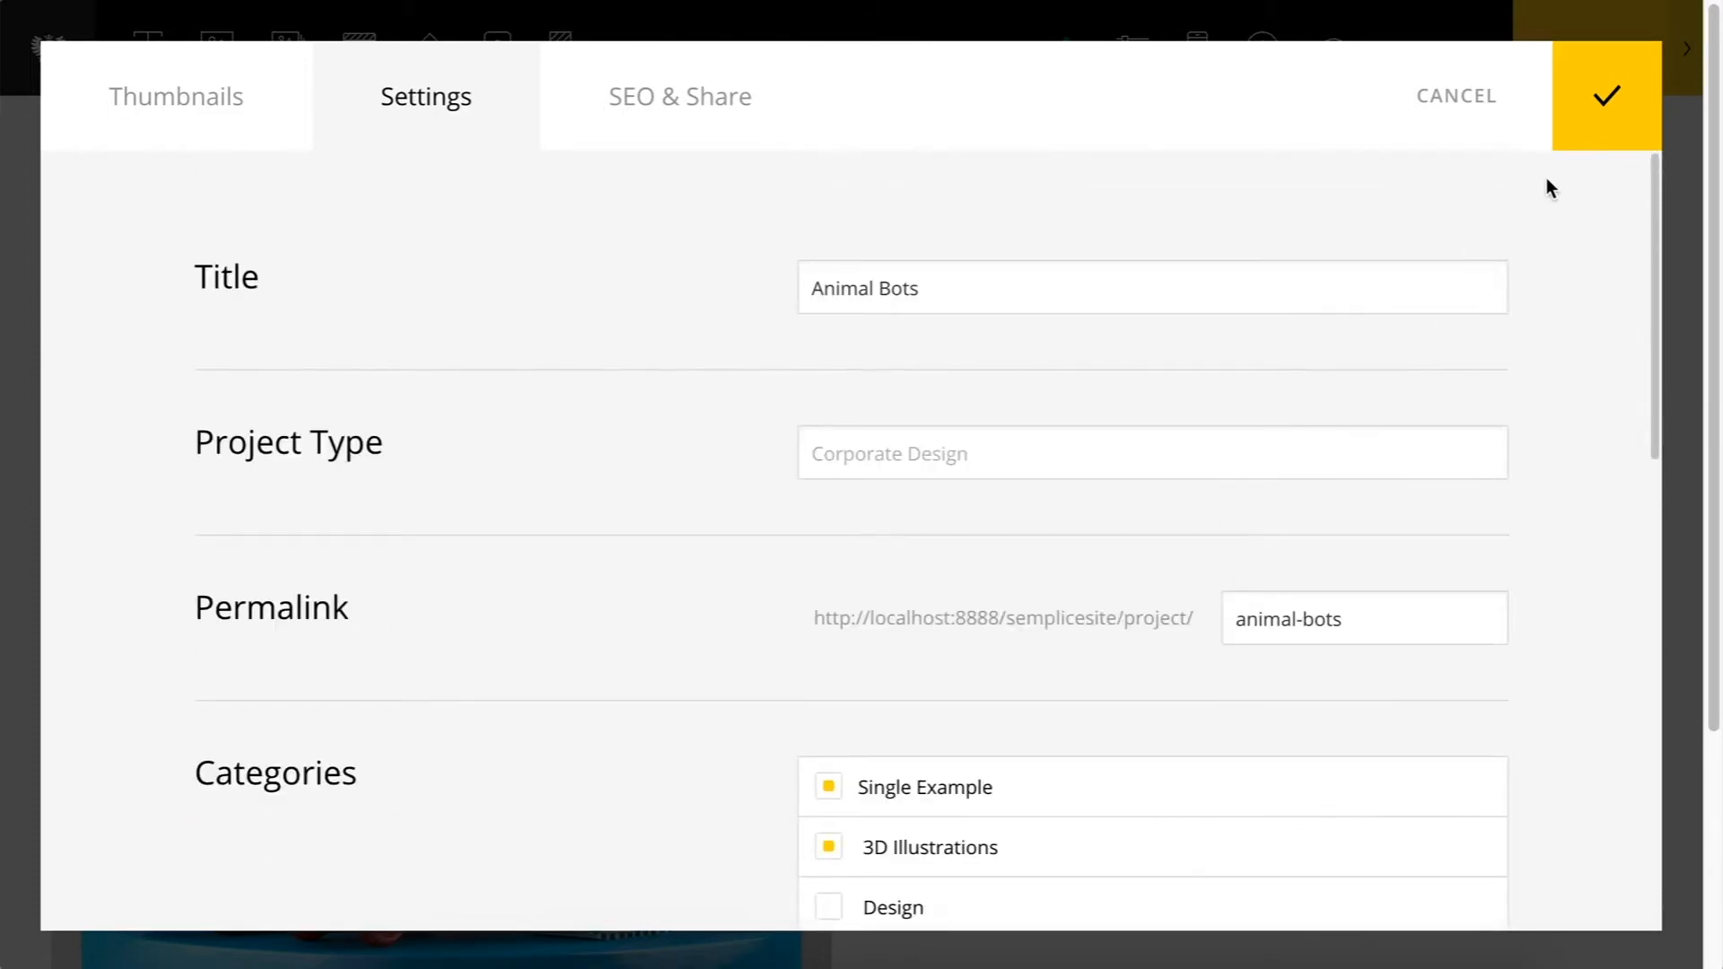
left_click(1604, 97)
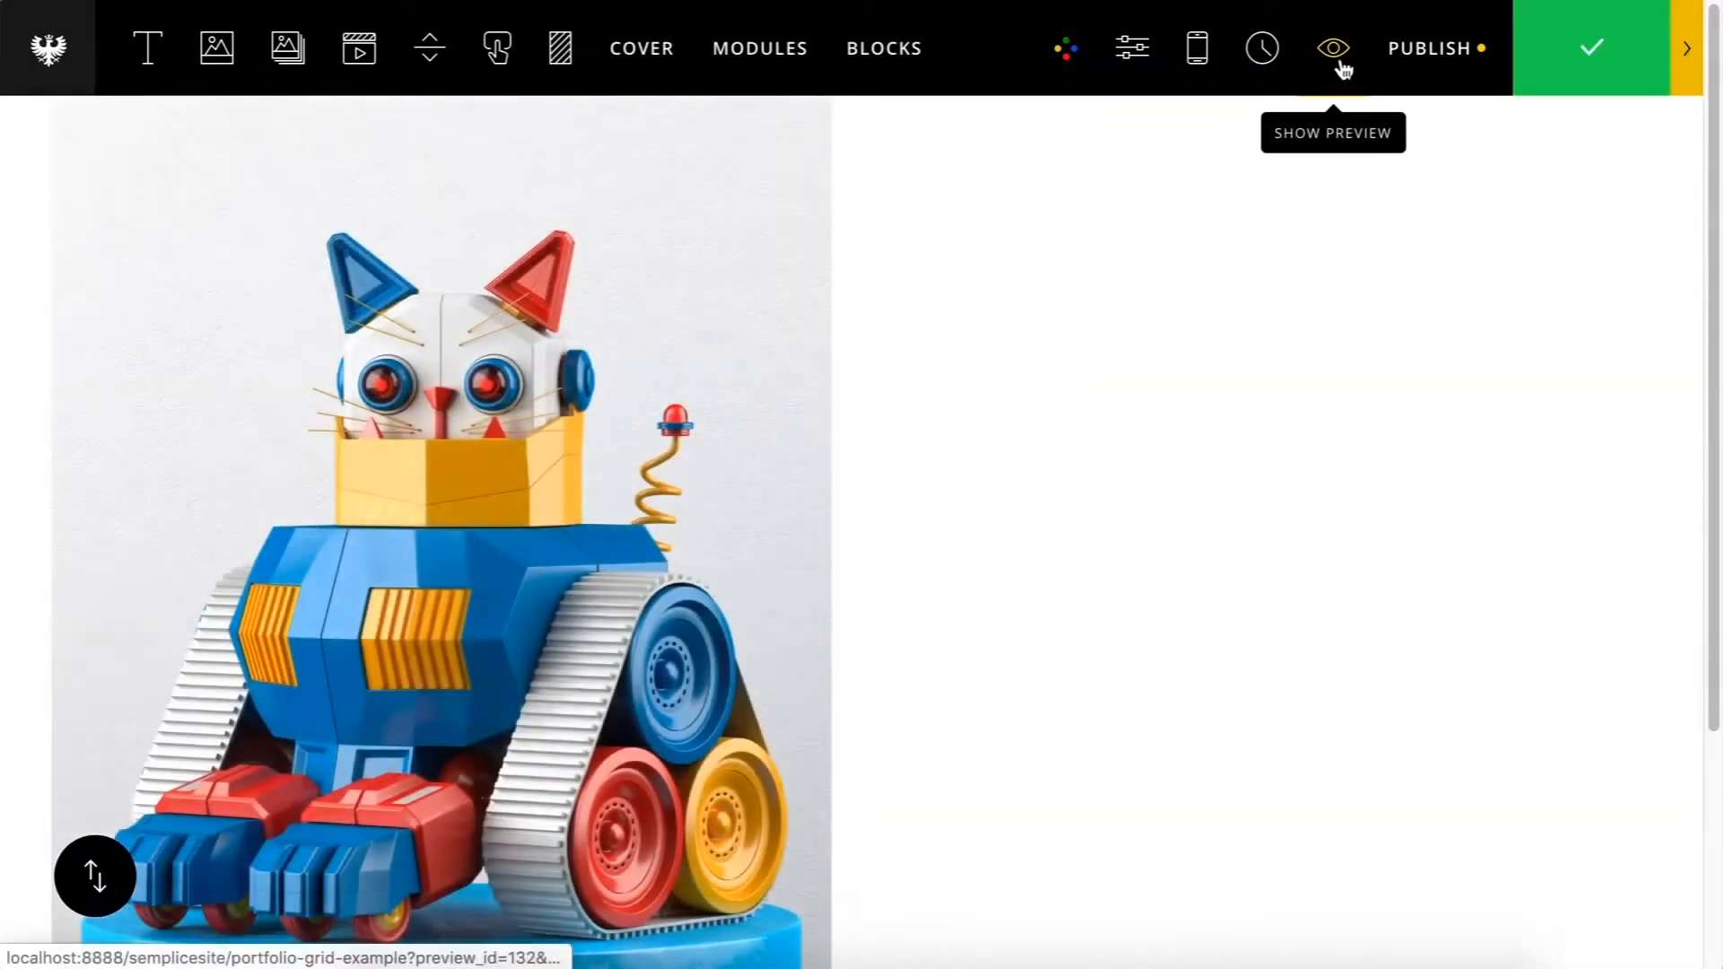
Step: Preview the portfolio grid, open the Animal Bots project page and close the preview
left_click(1338, 61)
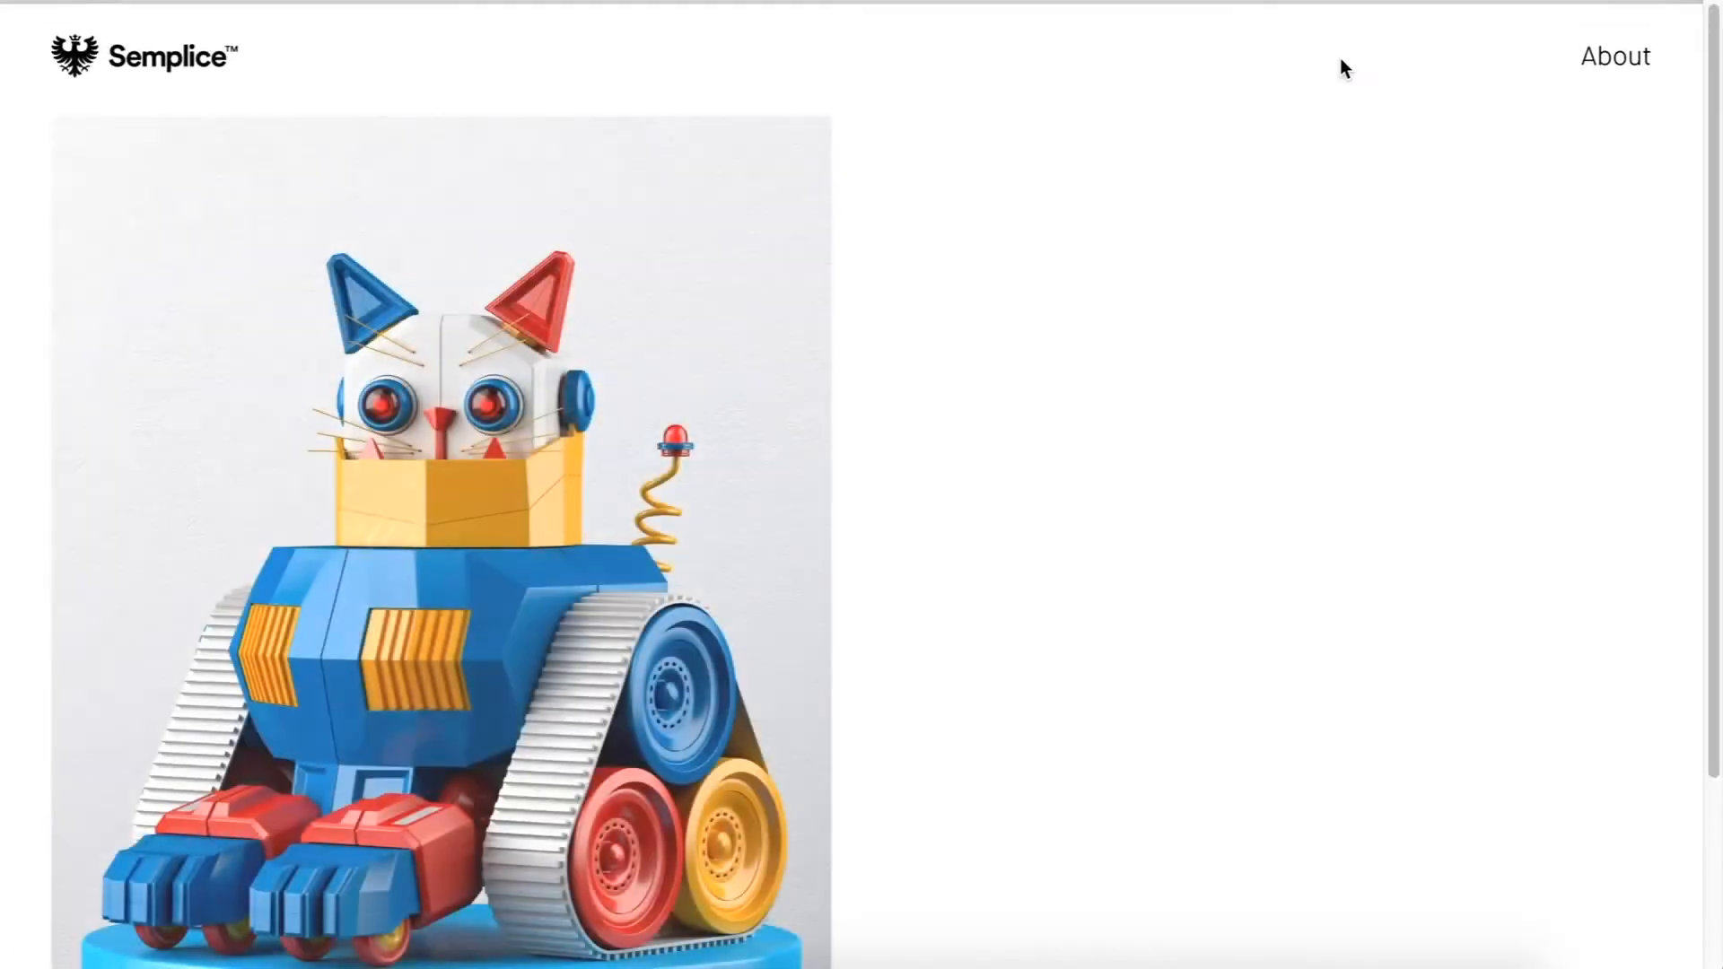
scroll(584, 350, "down", 5)
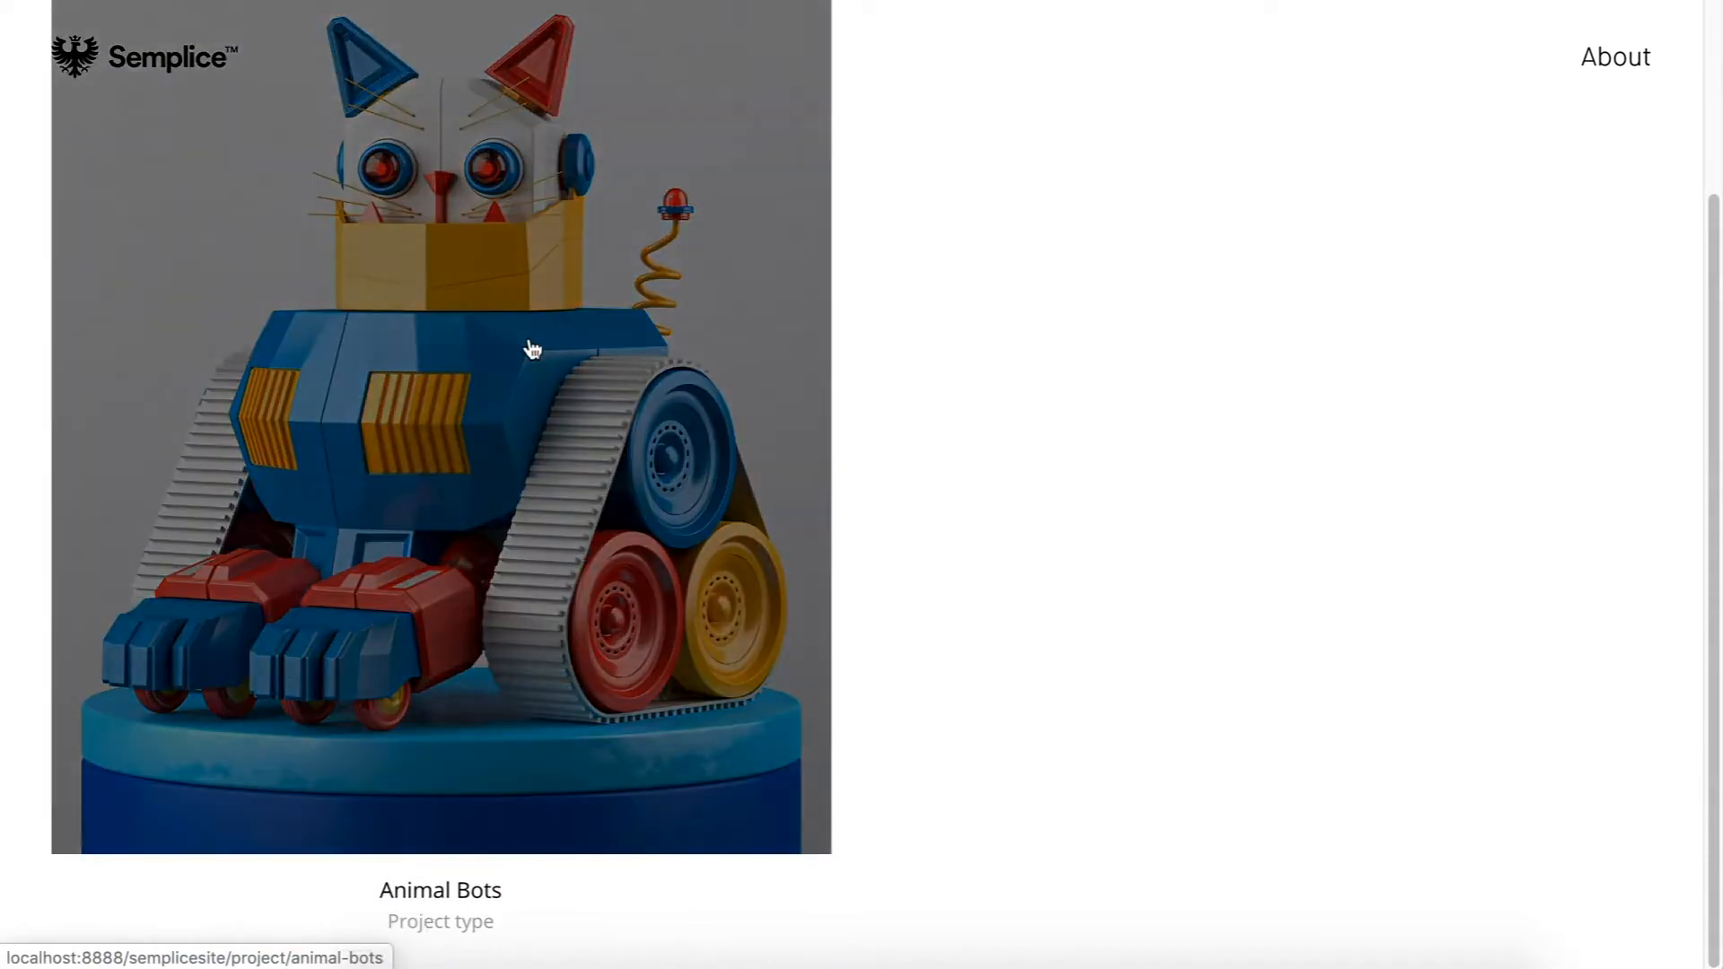
left_click(531, 346)
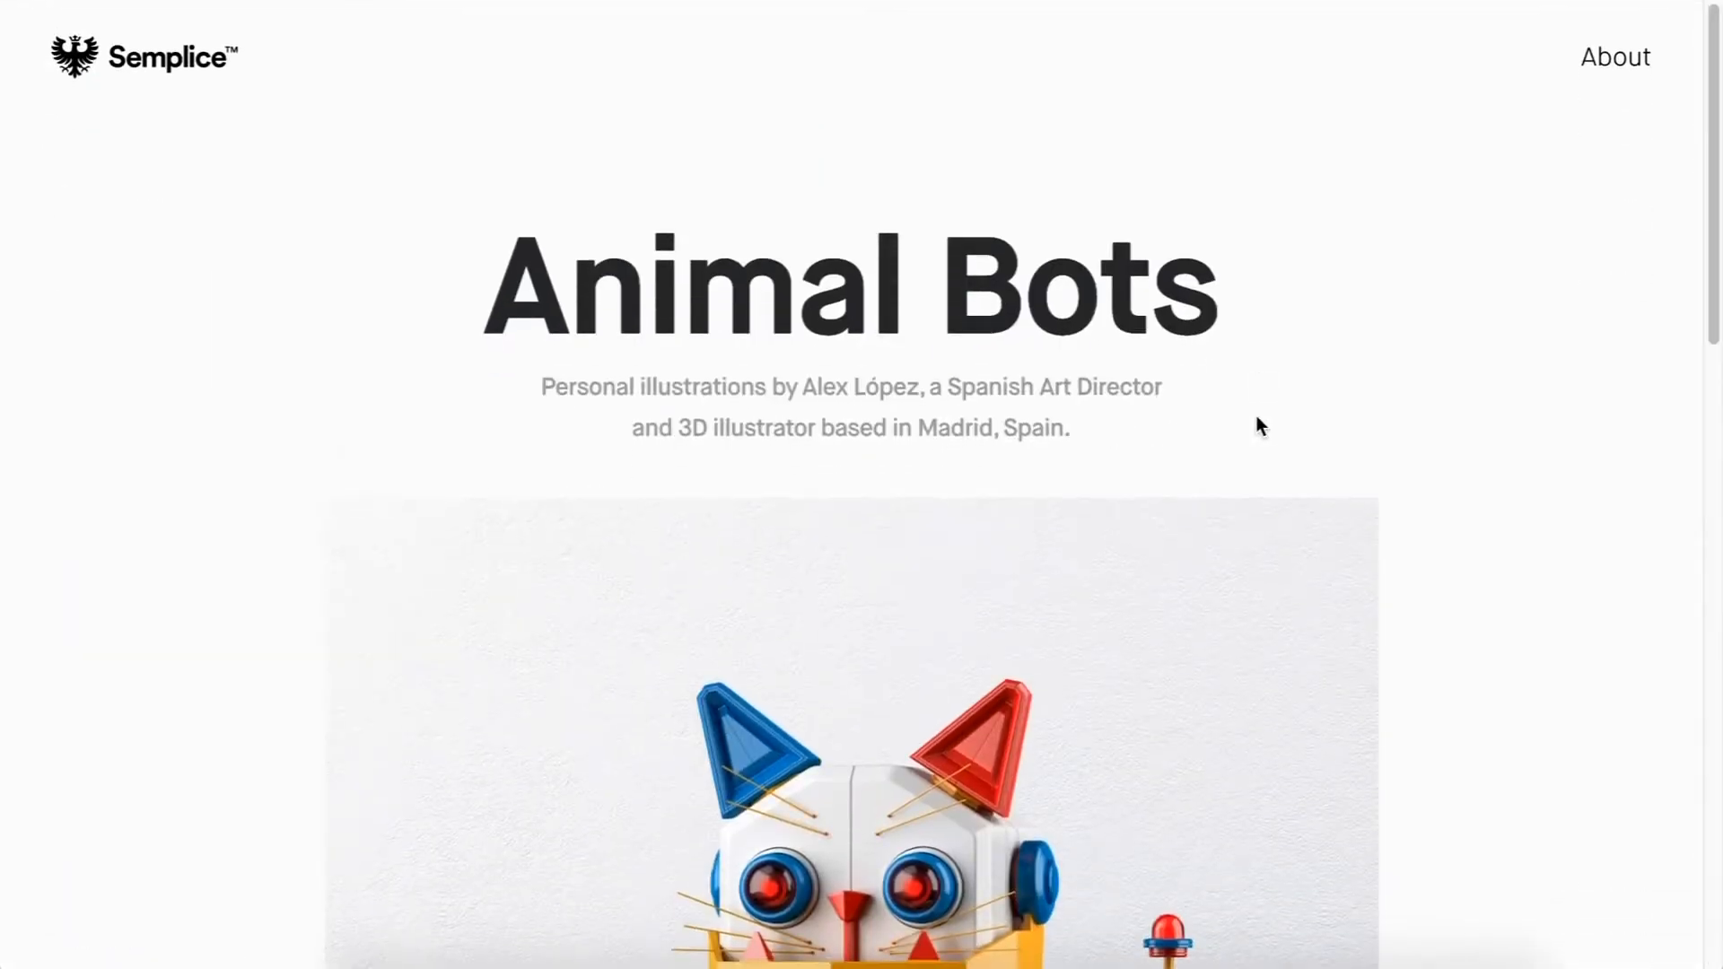
scroll(1259, 424, "down", 15)
scroll(1257, 417, "up", 16)
scroll(1256, 416, "down", 14)
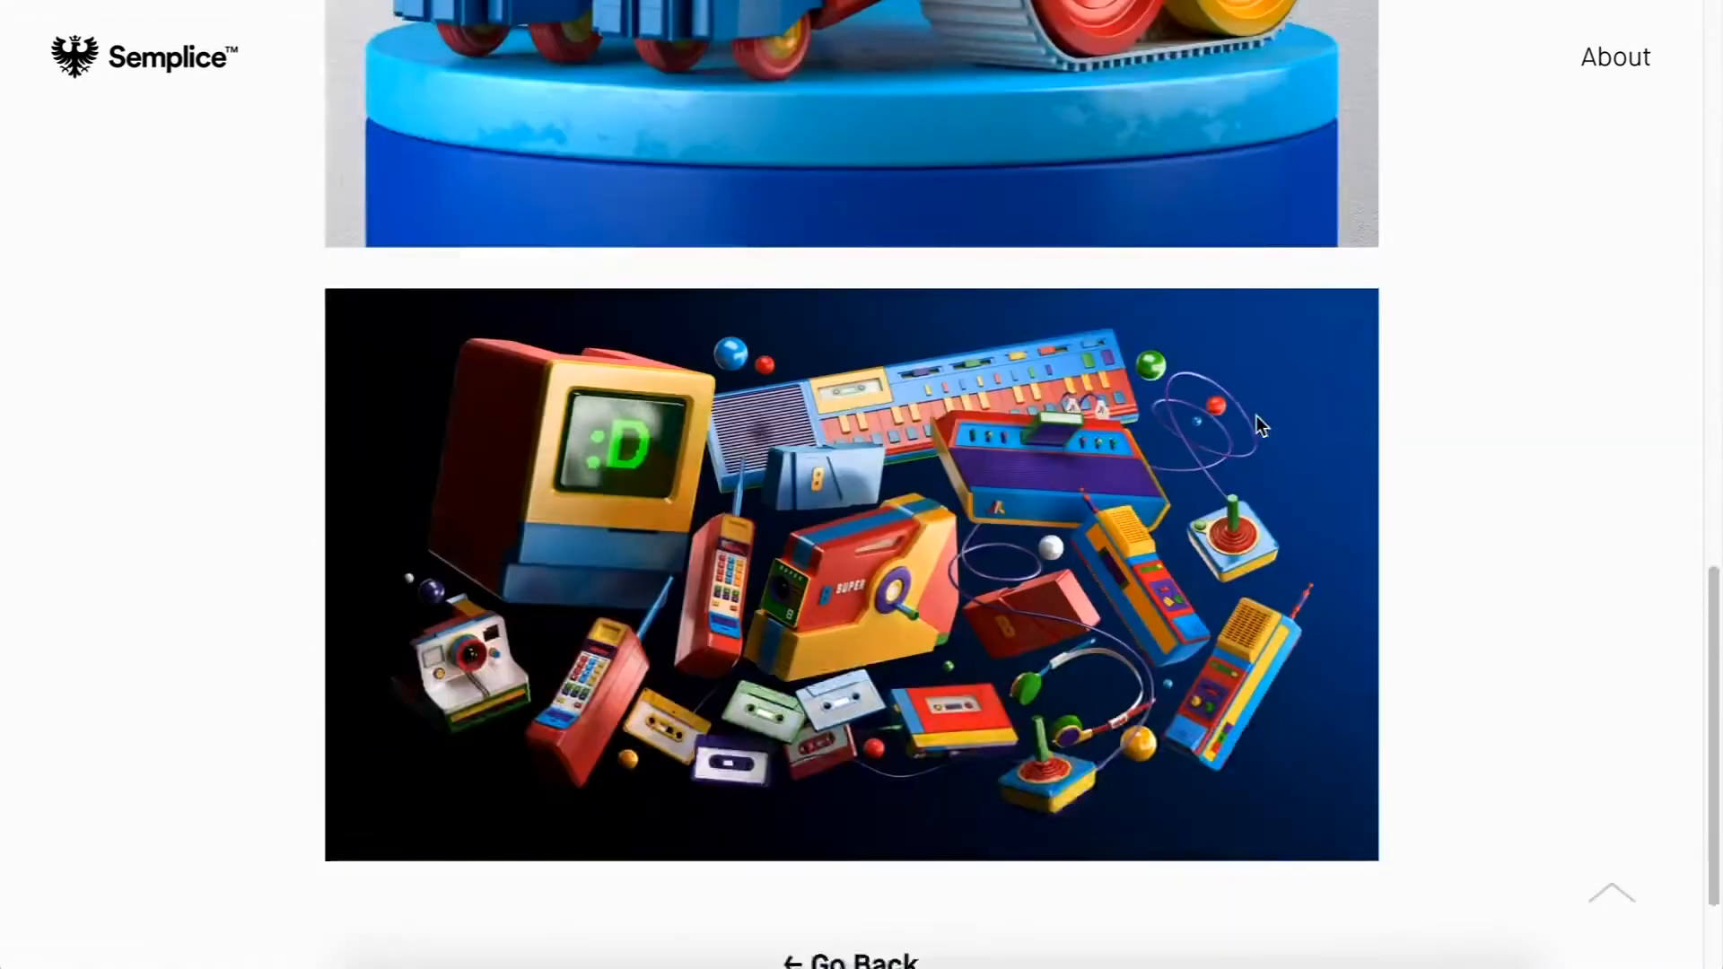
left_click(924, 796)
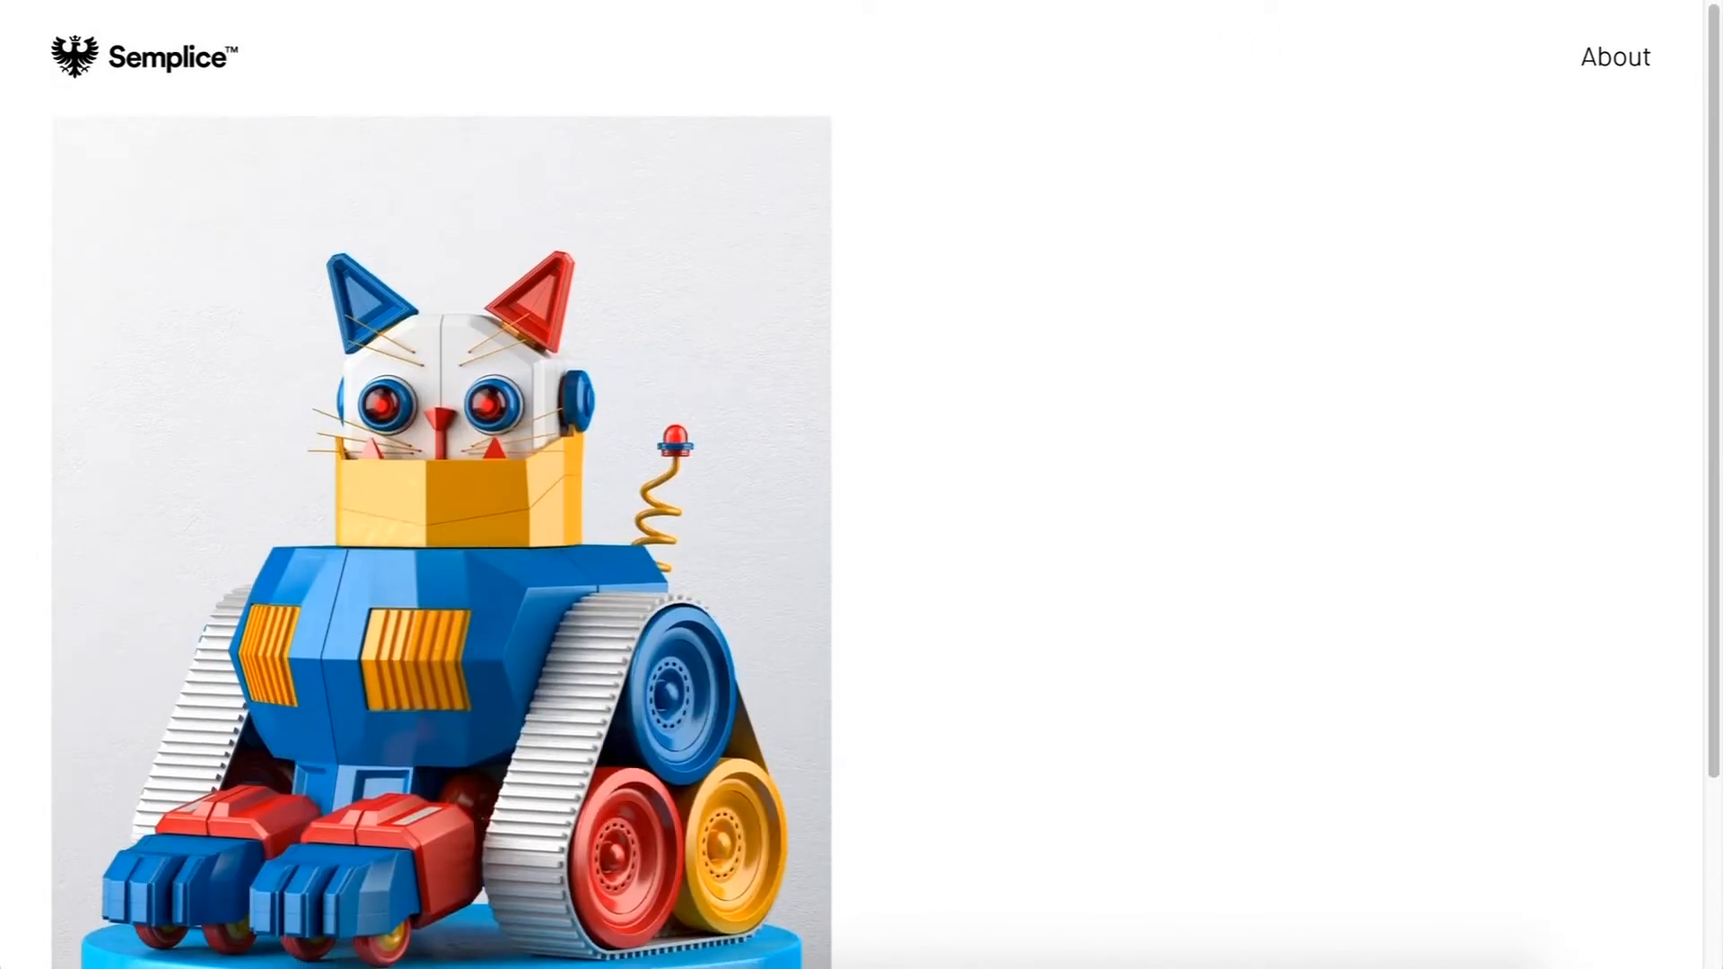
key("super+w")
Step: Open the Animal Bots project in the editor, review its content and exit back to the portfolio page
mouse_move(445, 306)
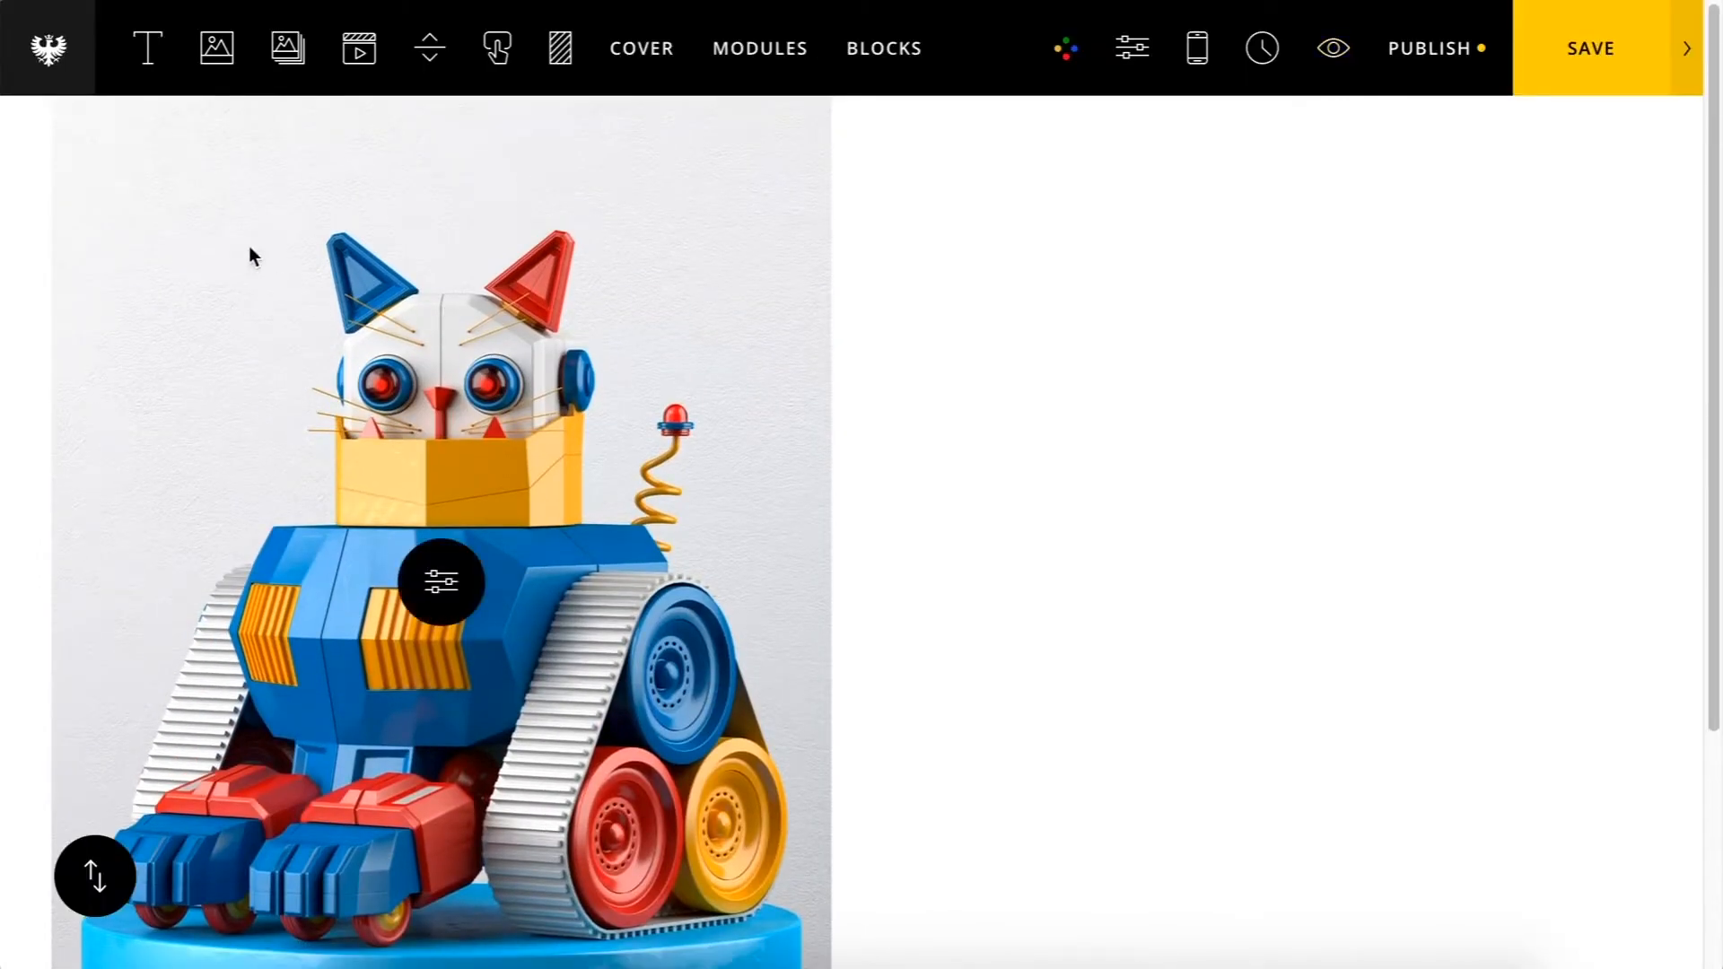
left_click(76, 52)
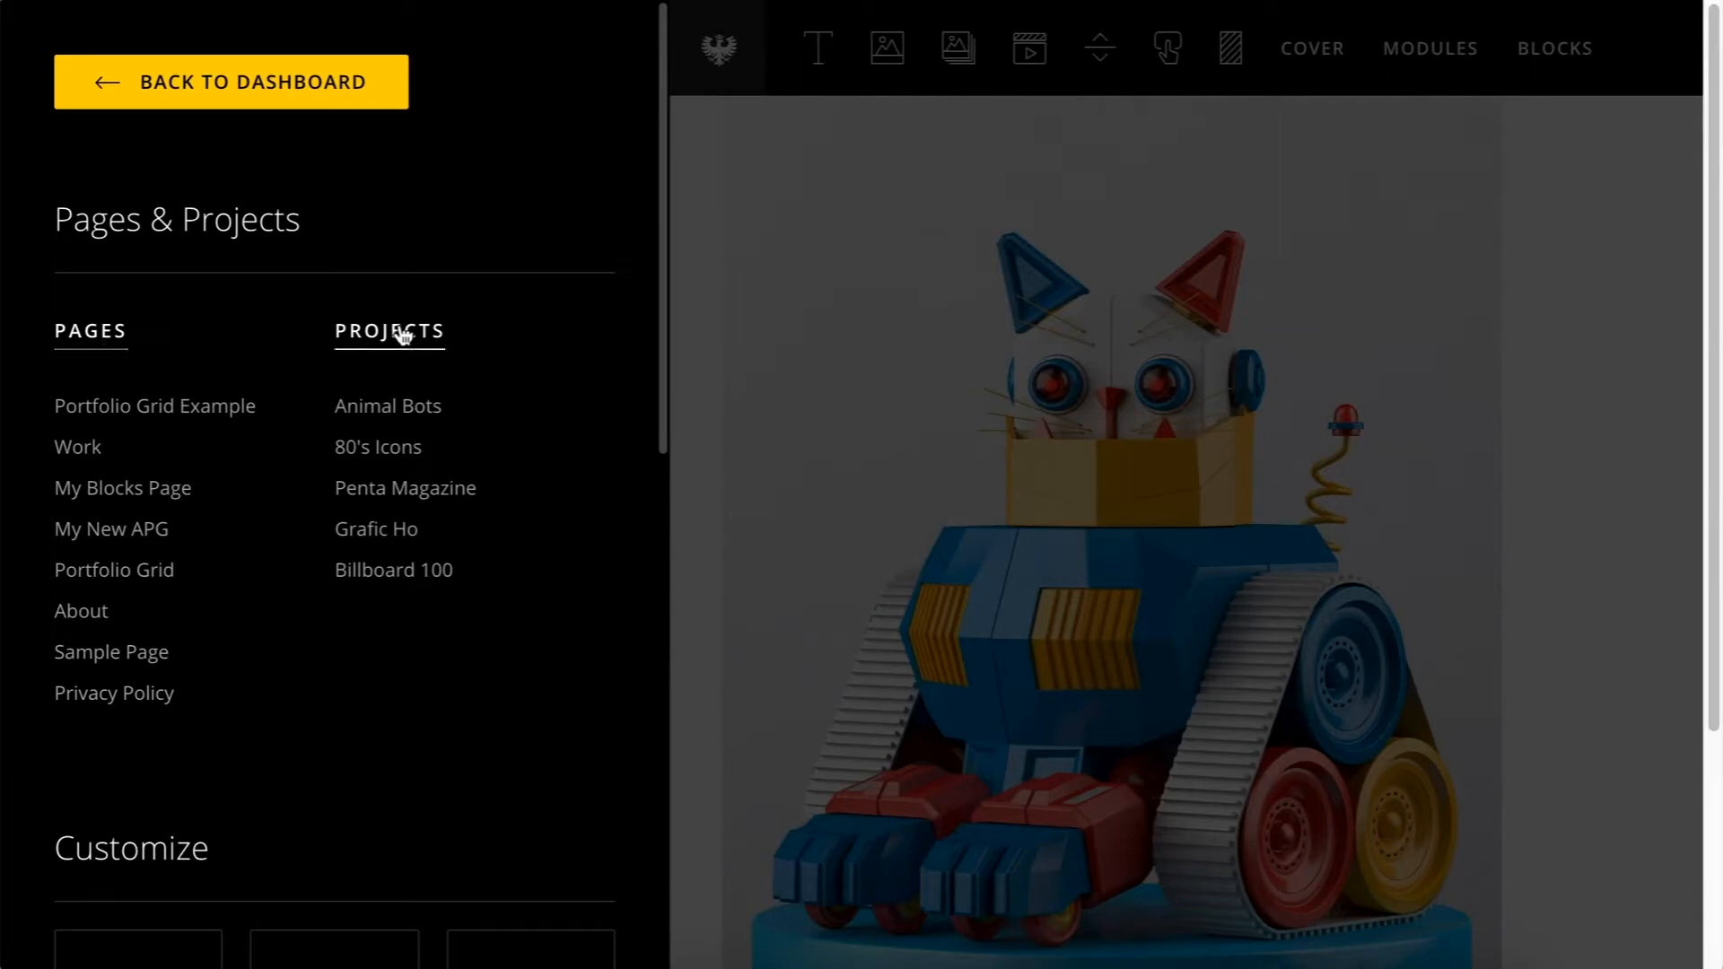
left_click(400, 409)
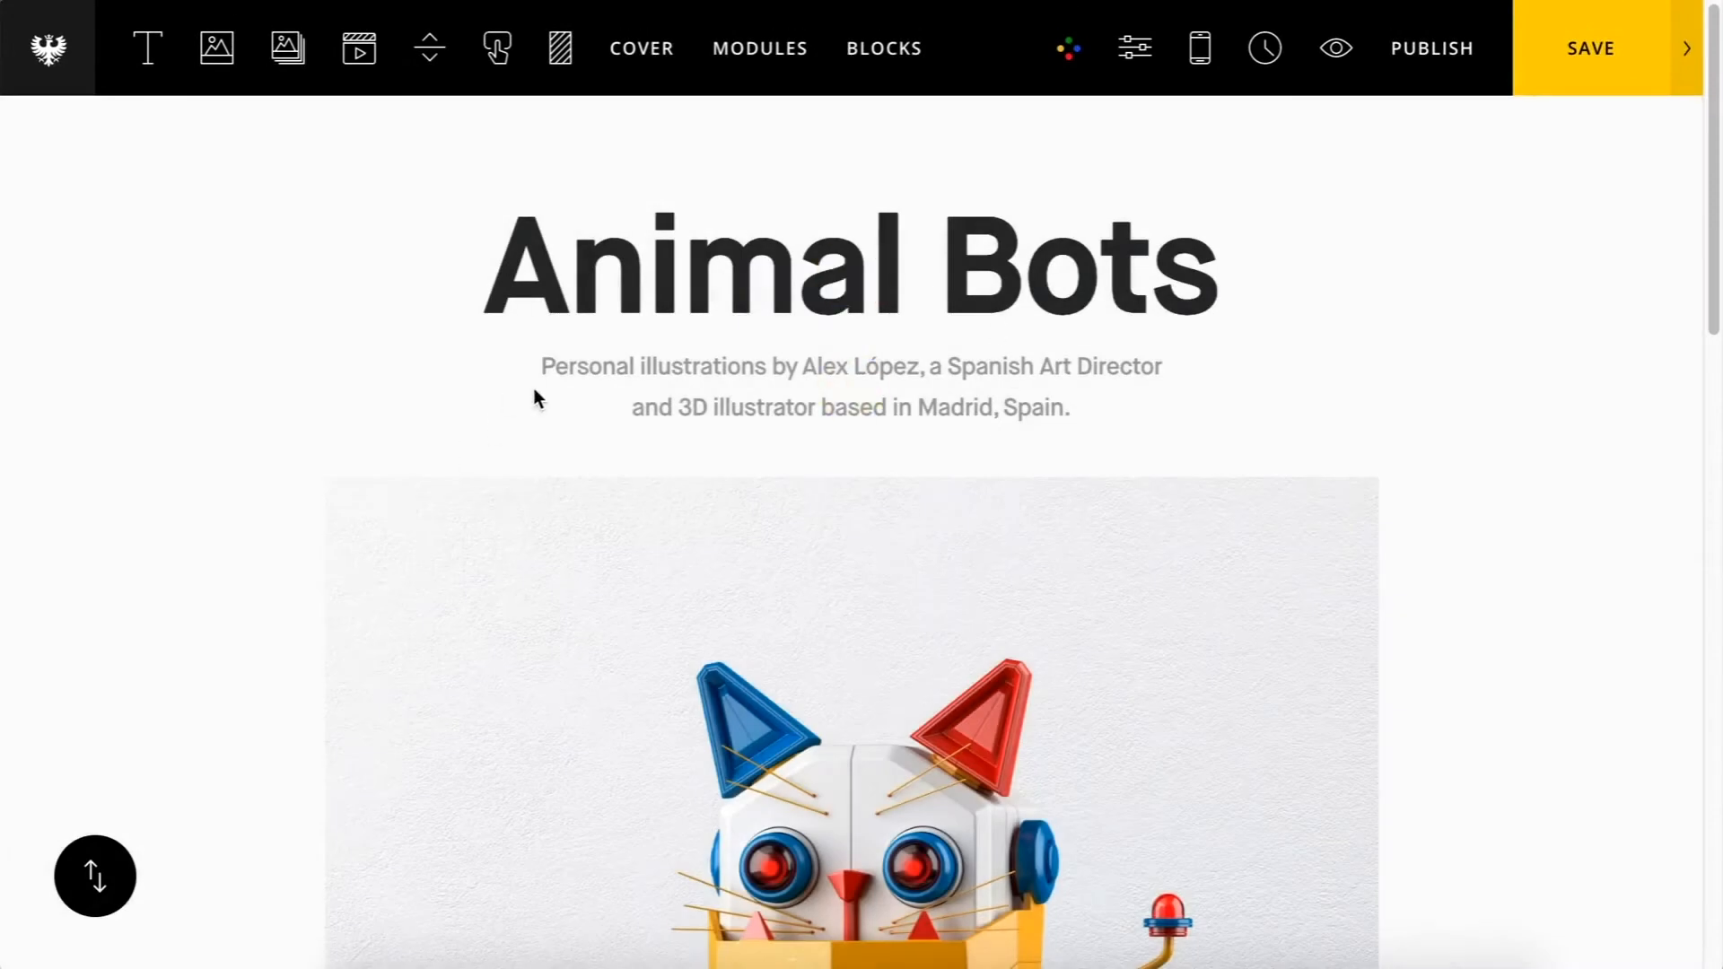
scroll(535, 396, "down", 20)
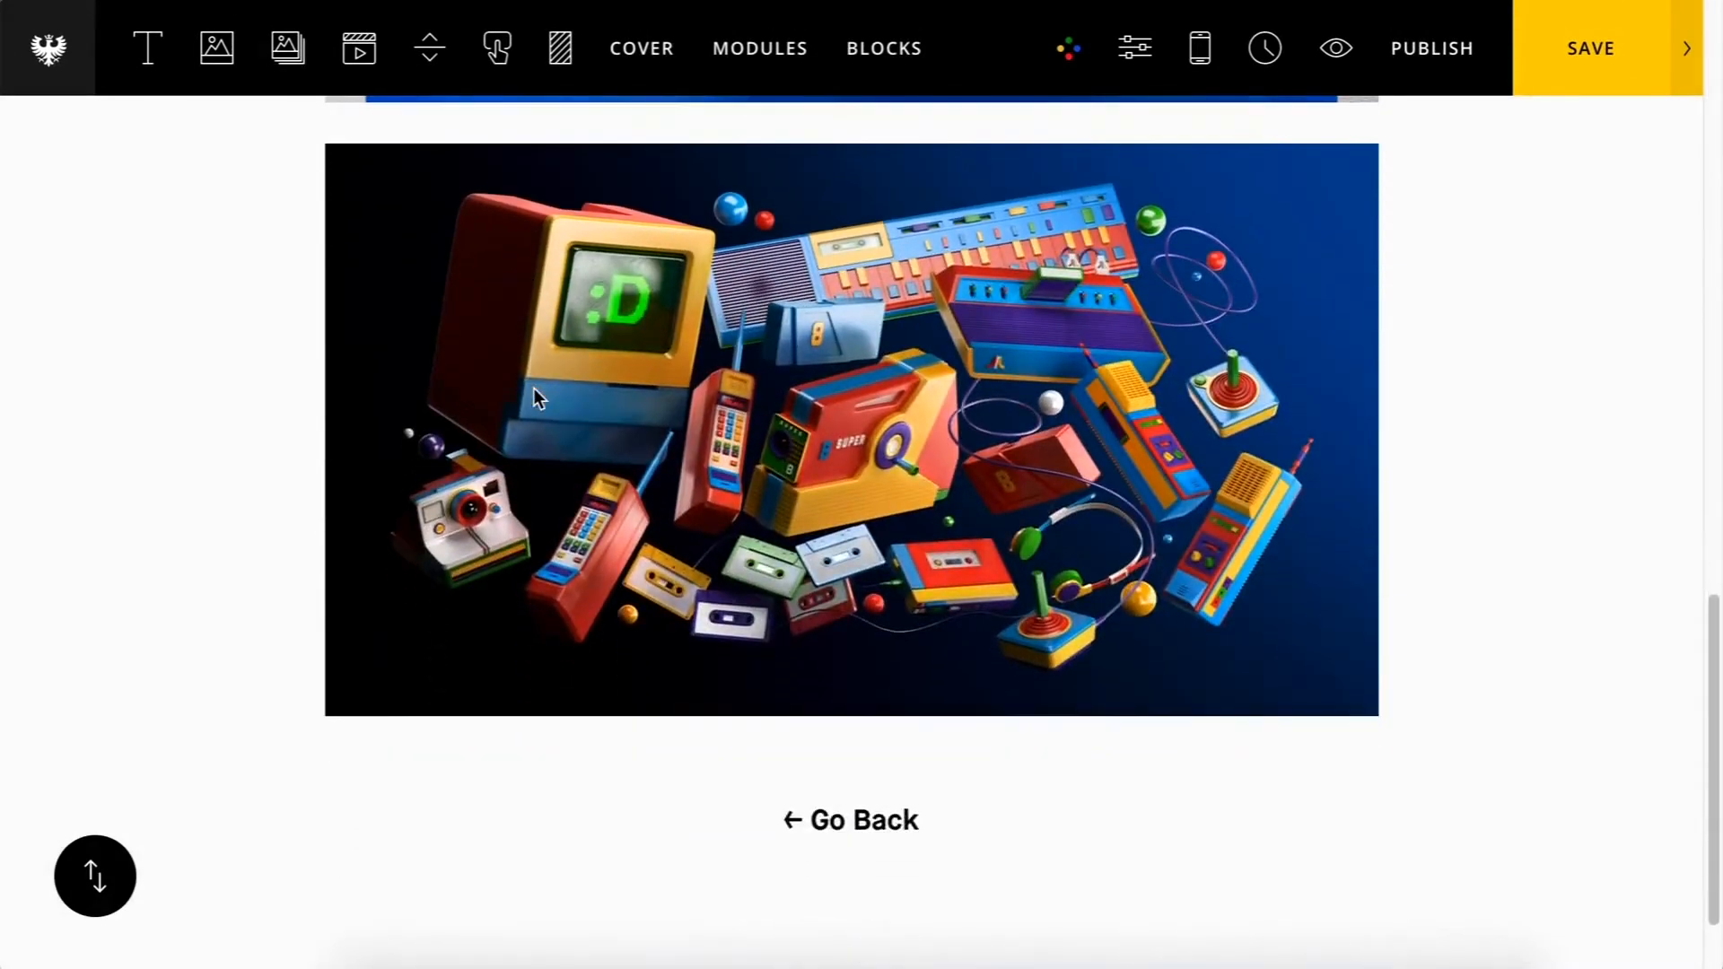
scroll(533, 388, "up", 20)
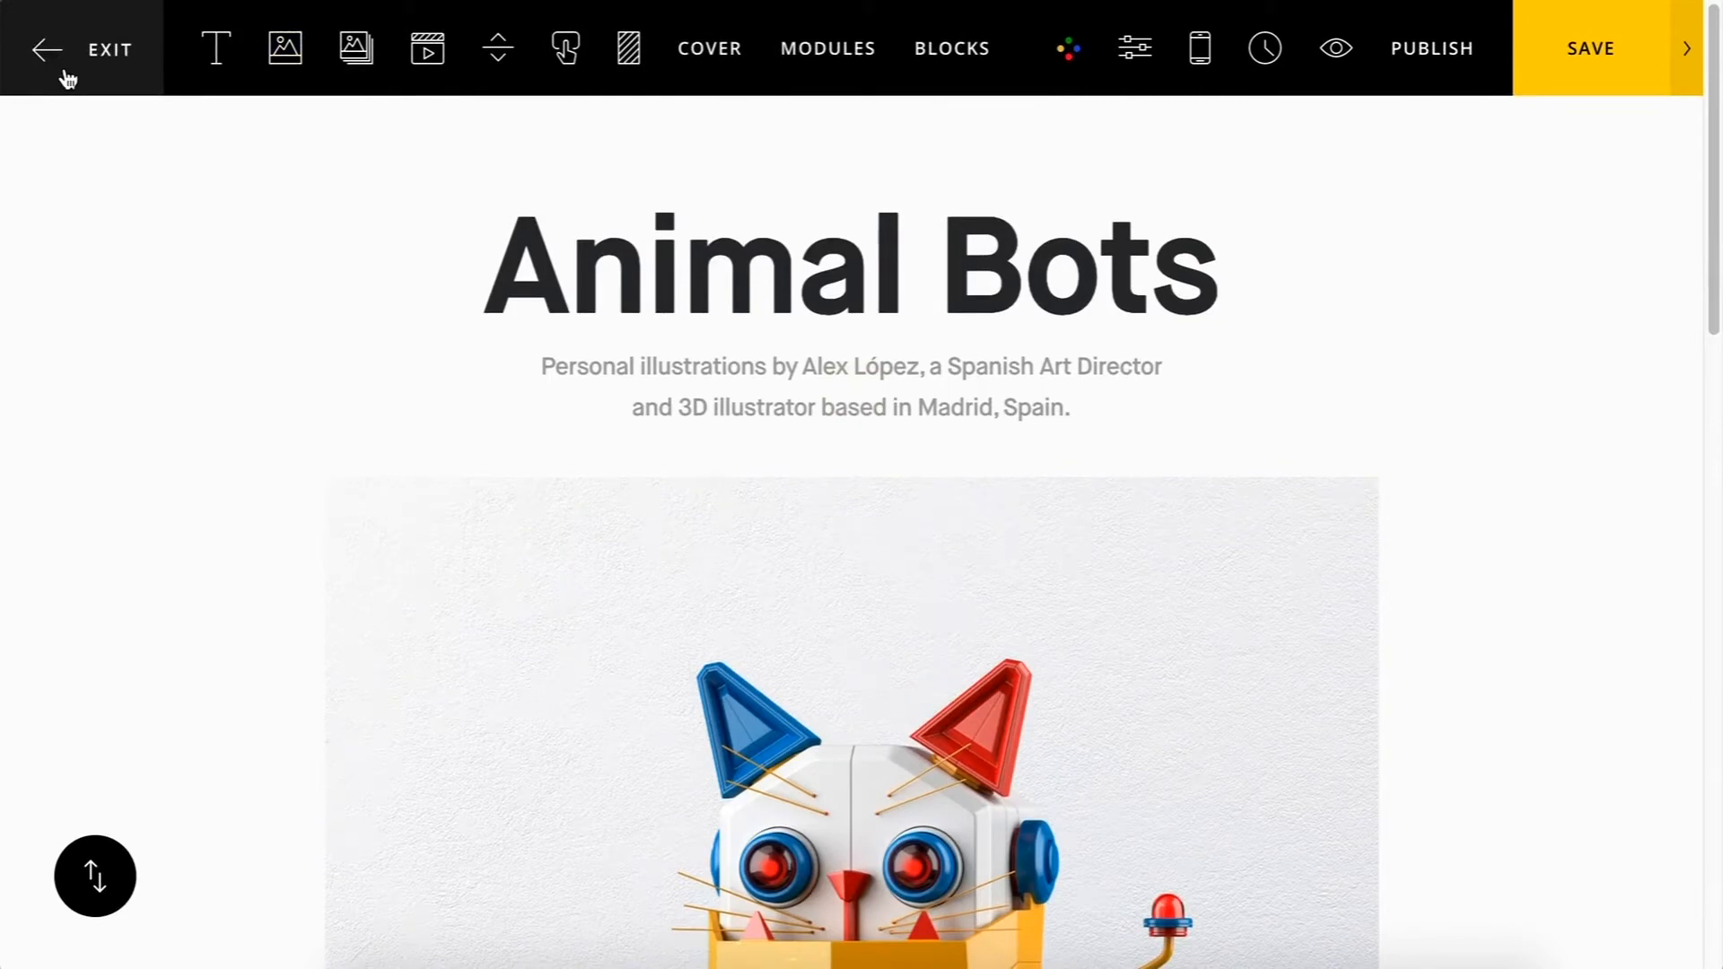
left_click(68, 79)
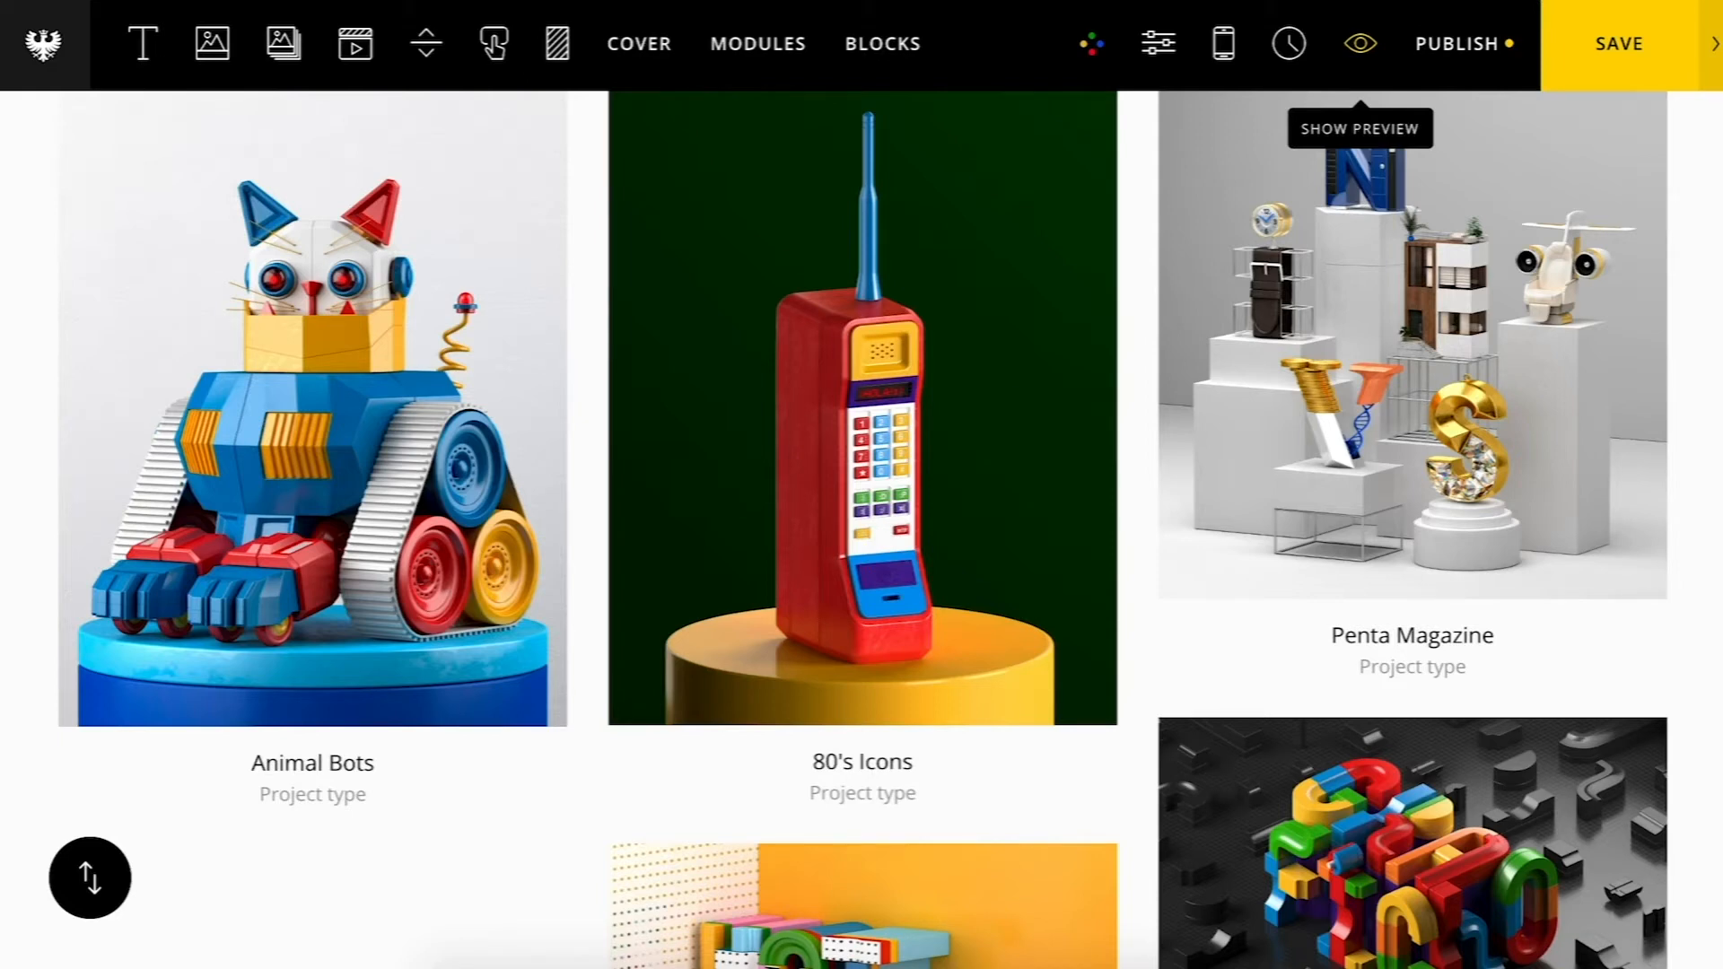
Step: Set the 80's Icons thumbnail's grid width to 3 Columns and apply
mouse_move(1072, 527)
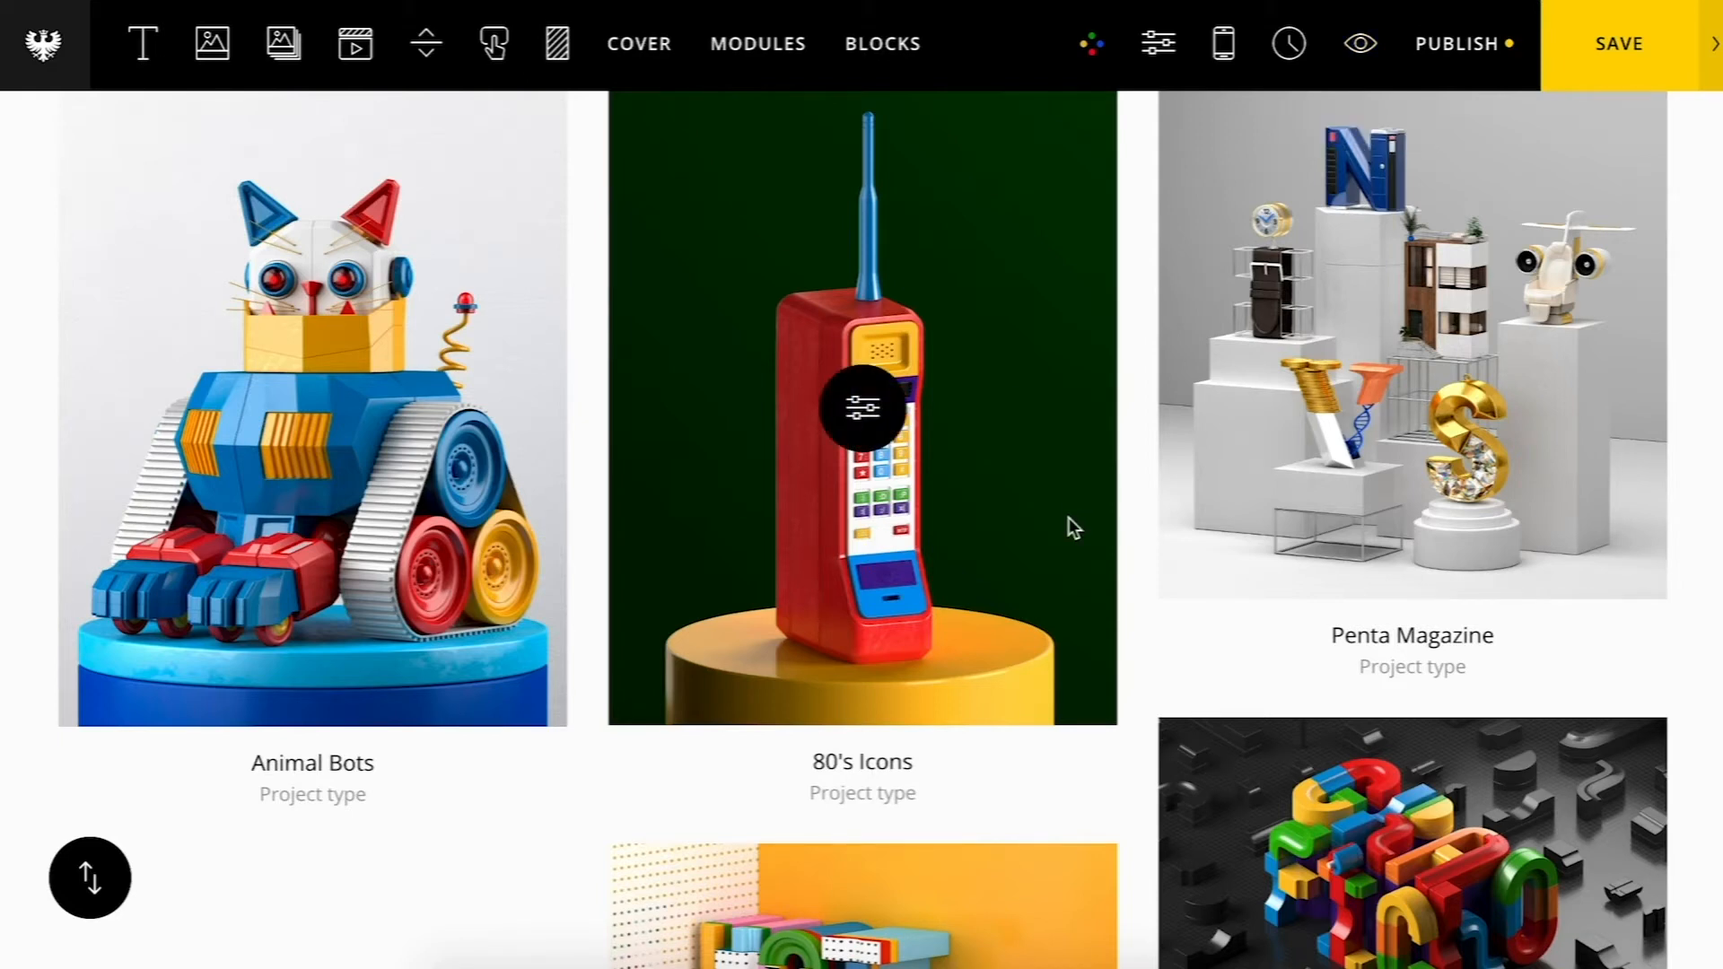
scroll(1074, 527, "down", 1)
scroll(1074, 528, "up", 1)
left_click(864, 438)
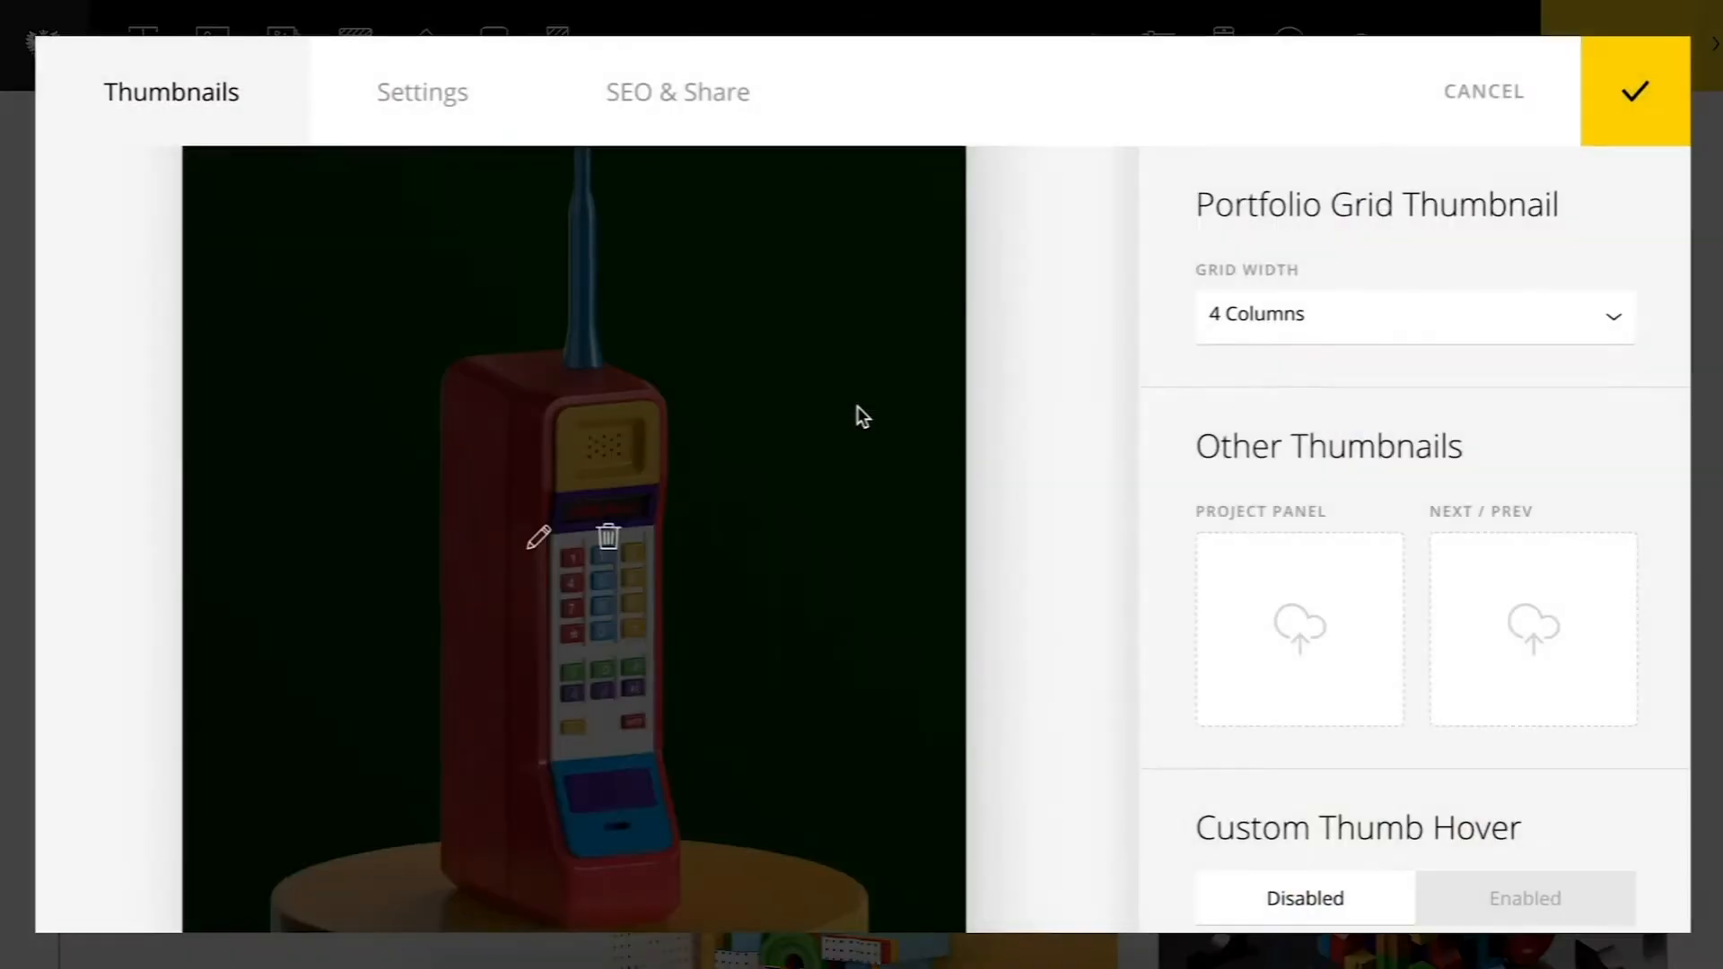
left_click(1250, 323)
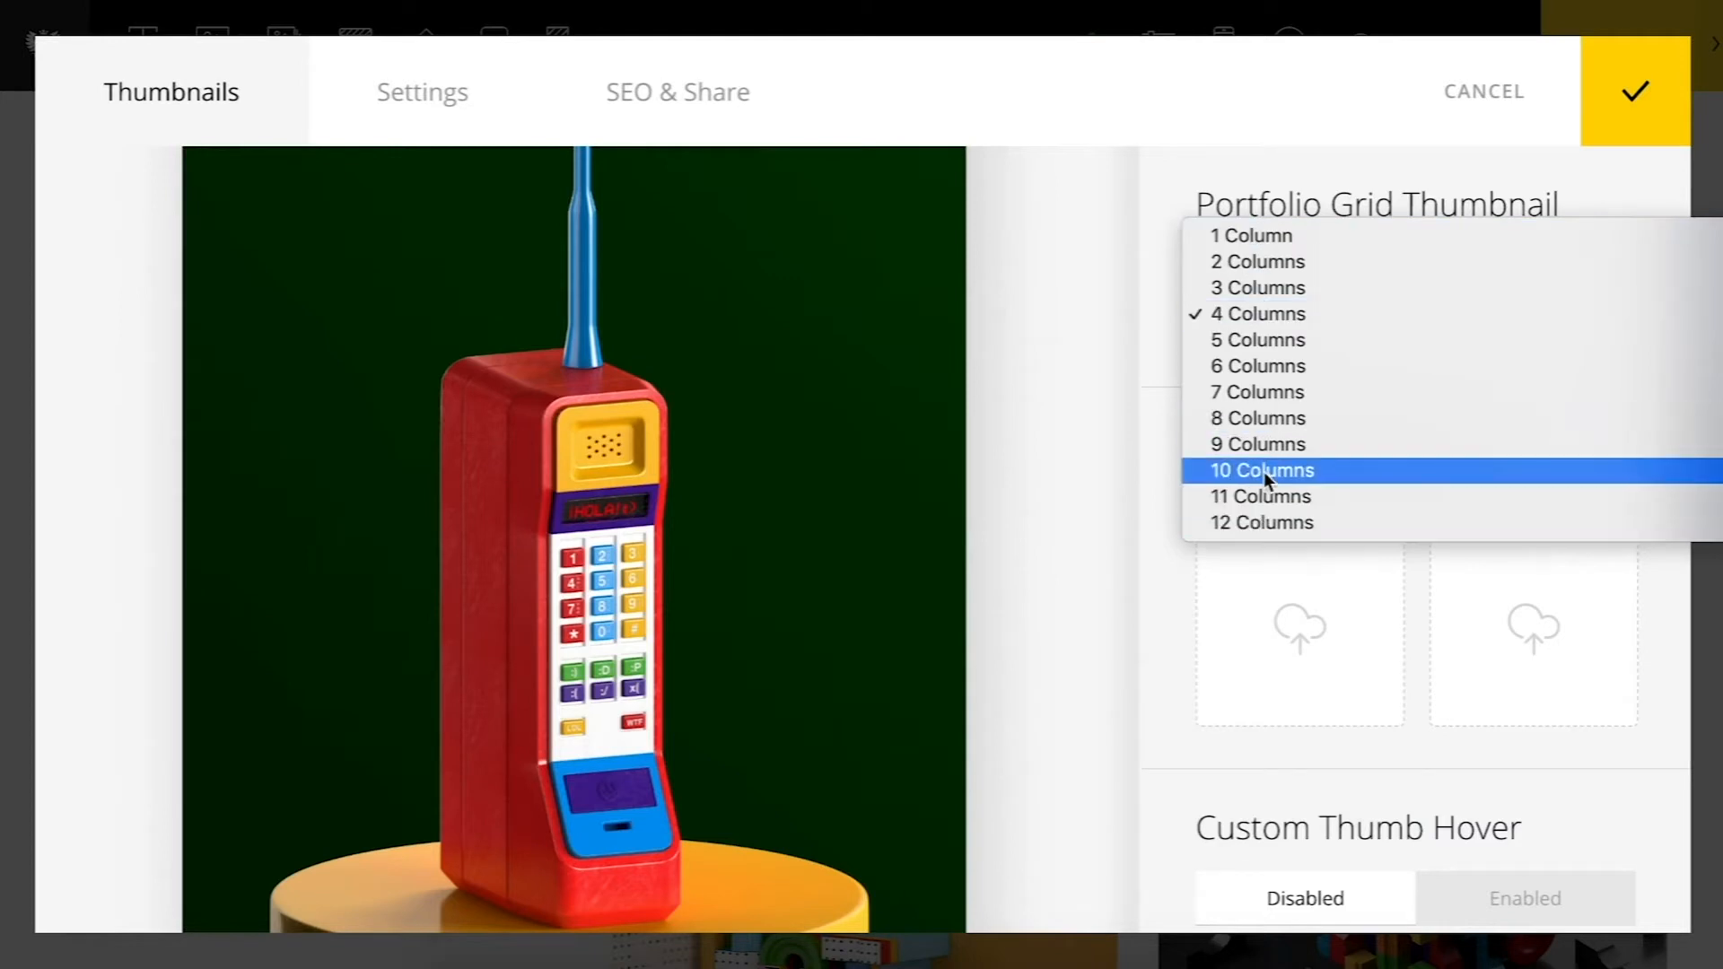
left_click(1238, 288)
left_click(1634, 93)
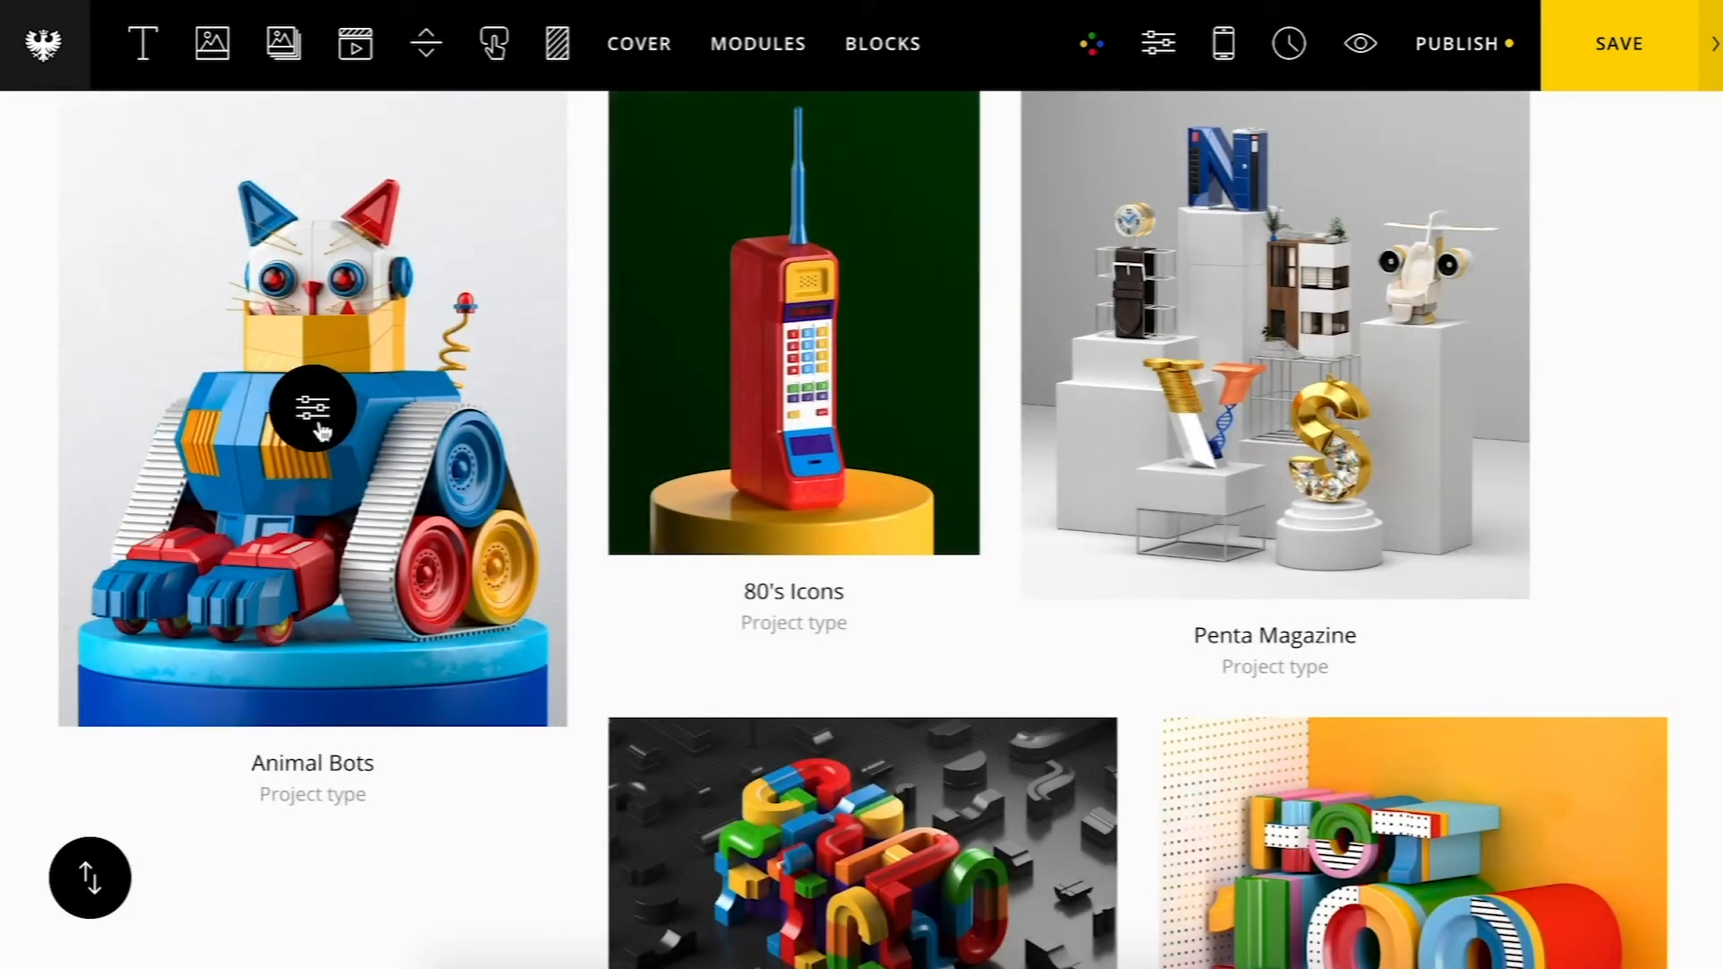
Step: Change the Animal Bots thumbnail's grid width and apply
left_click(320, 432)
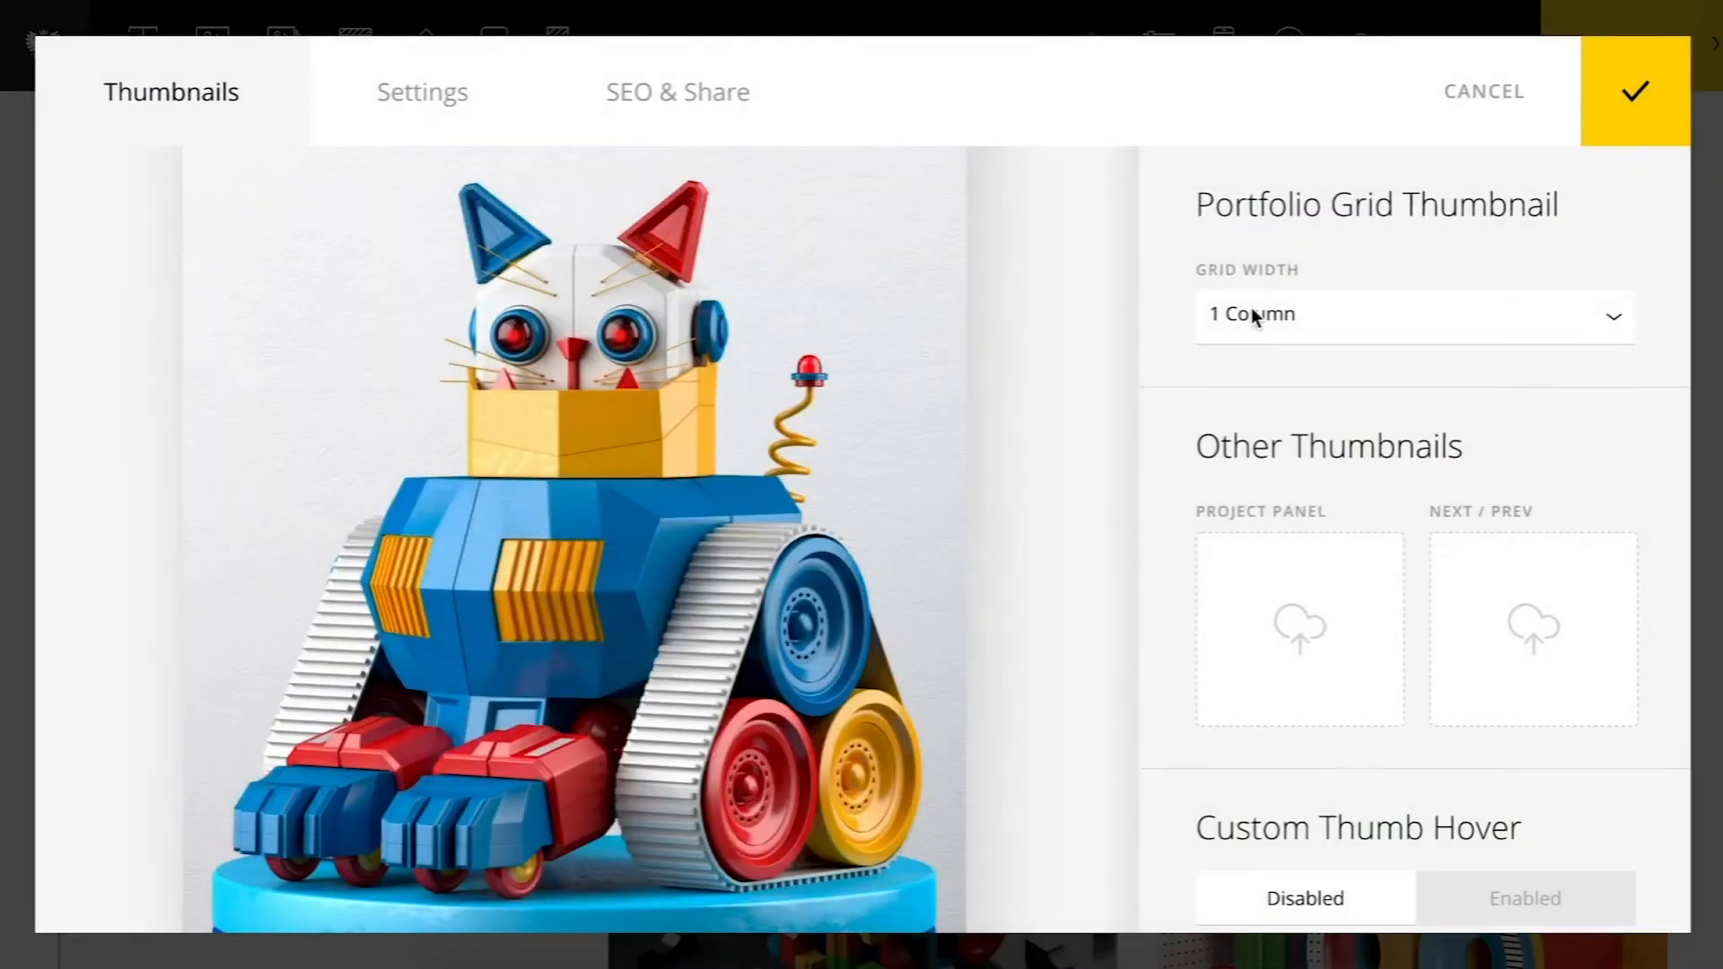
left_click(1251, 307)
left_click(1260, 444)
left_click(1634, 92)
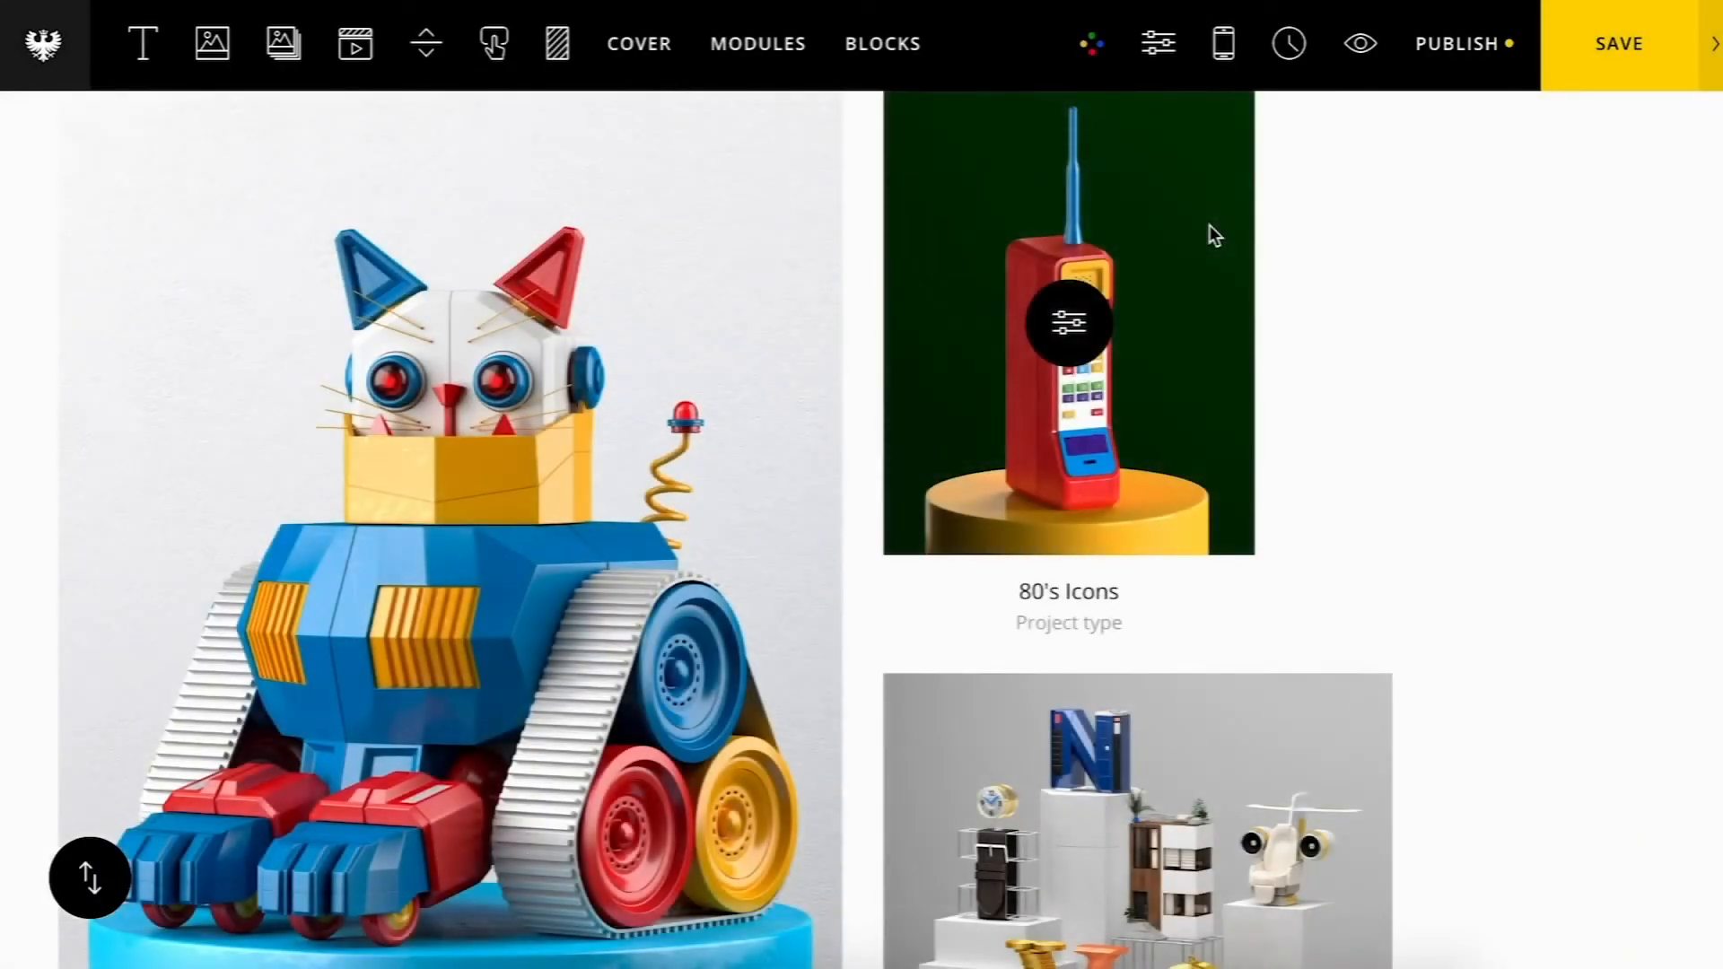
Step: Enlarge the Penta Magazine thumbnail by increasing its grid width and apply
scroll(1185, 287, "down", 4)
left_click(1138, 554)
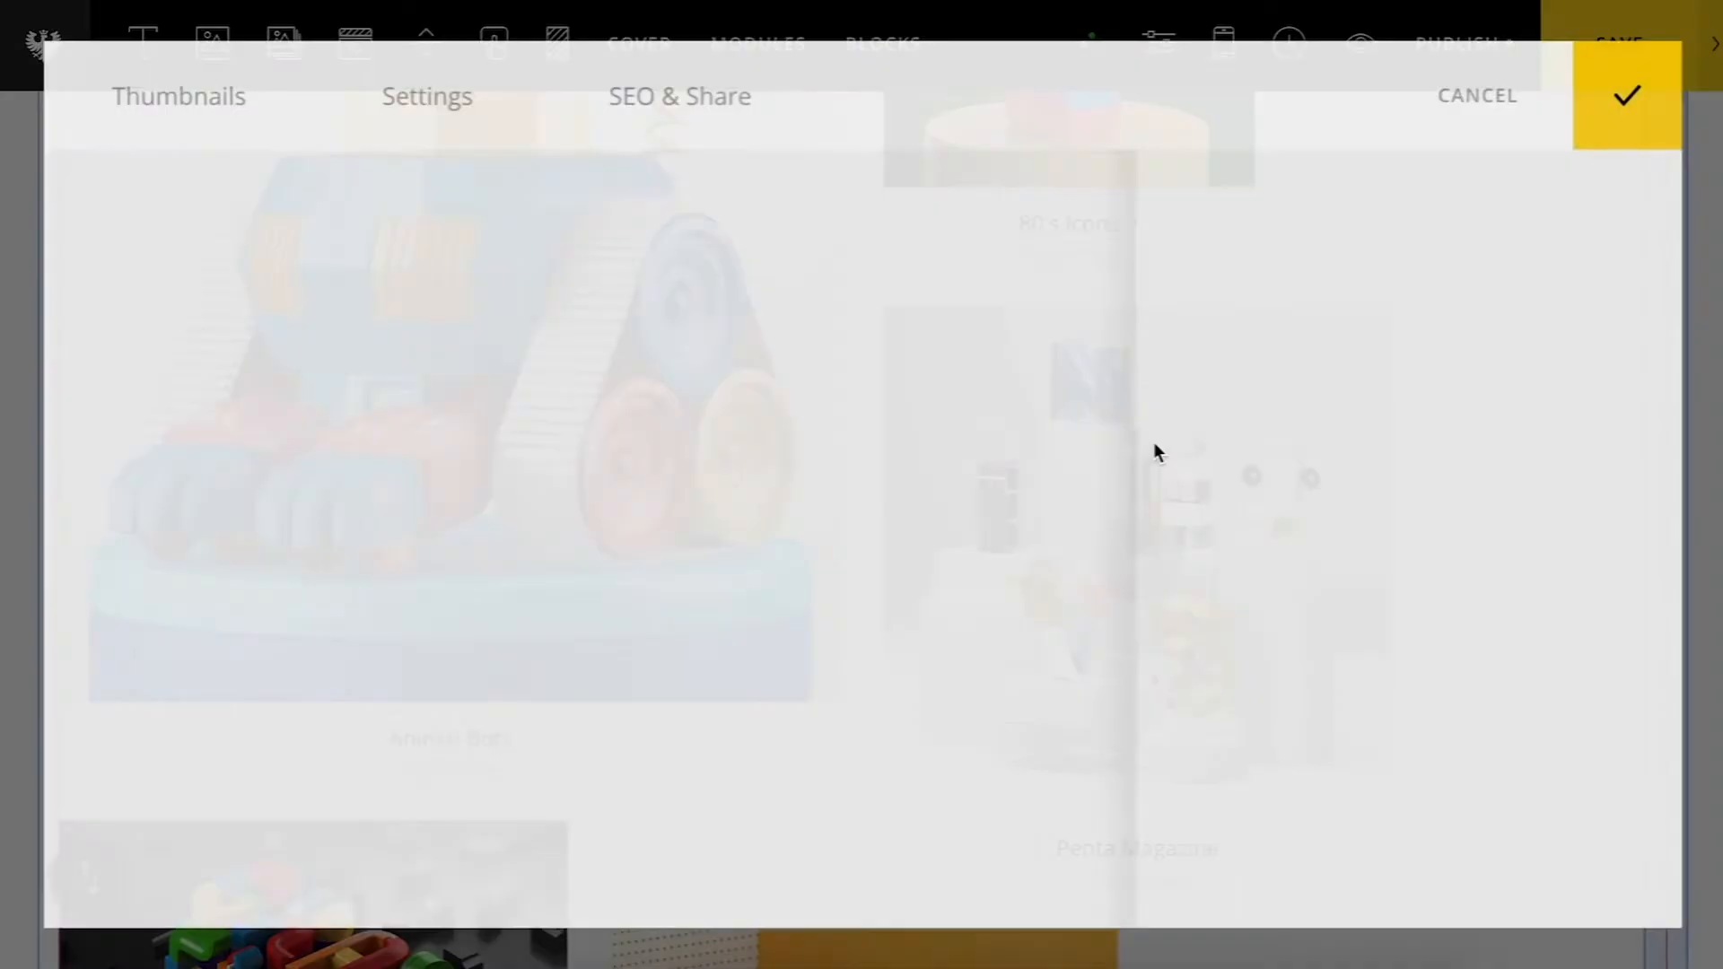
left_click(1284, 320)
left_click(1290, 365)
left_click(1637, 94)
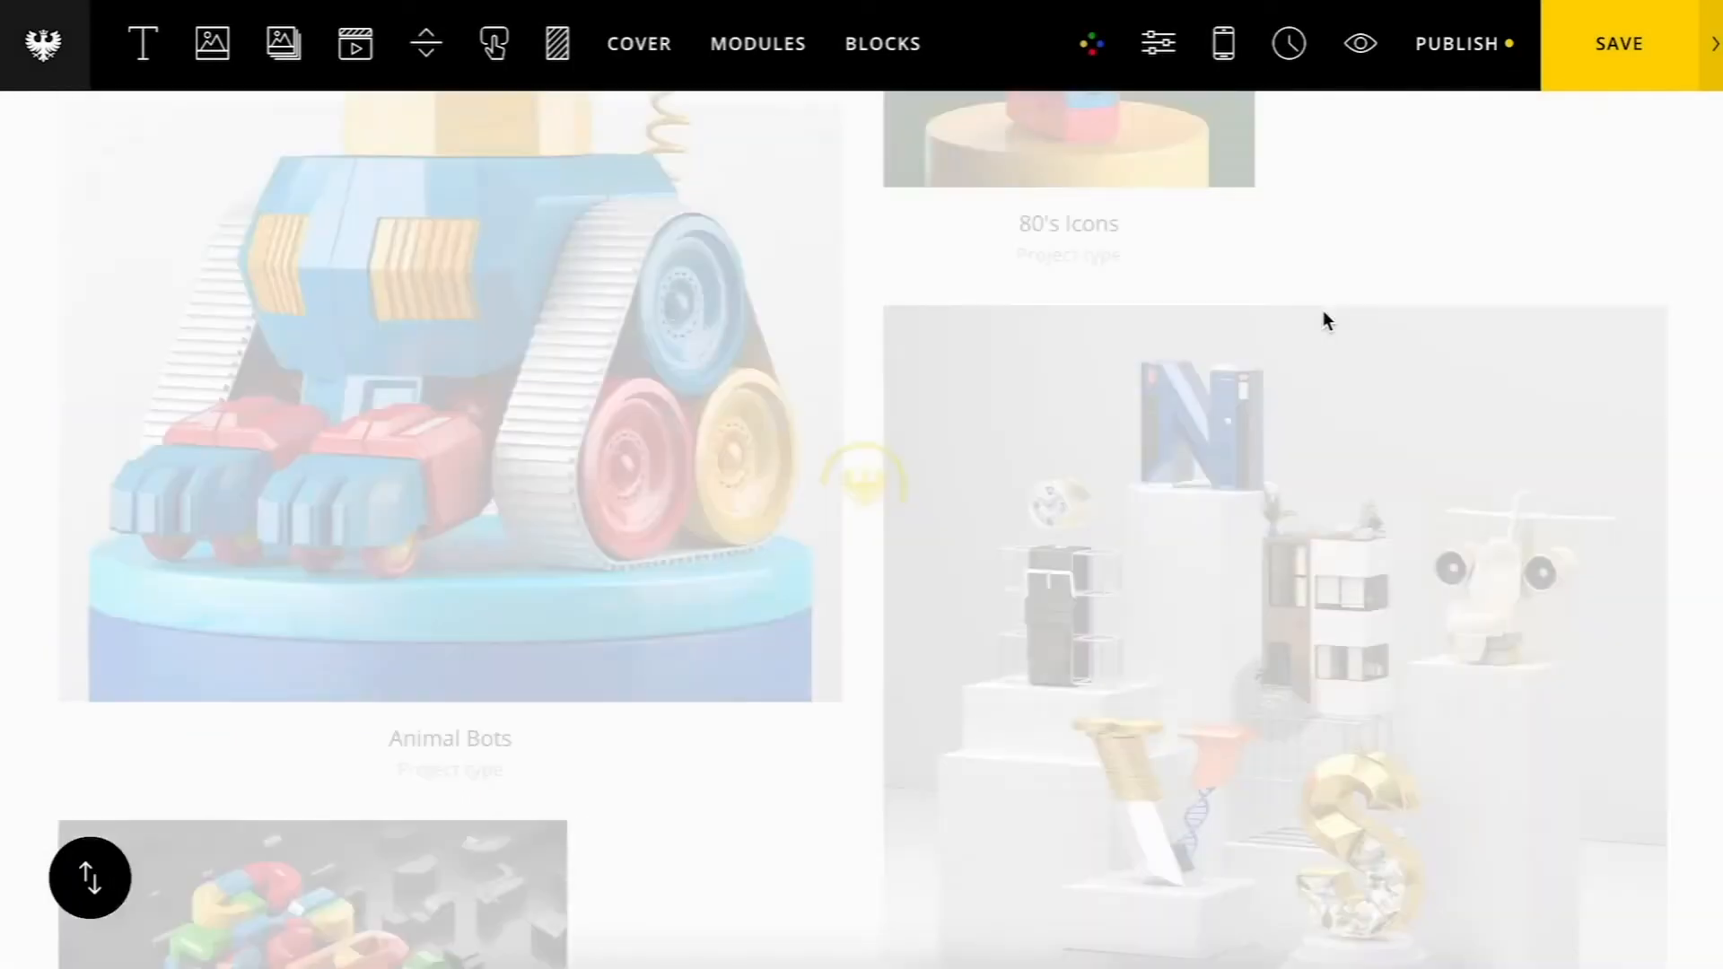
Step: Review the portfolio grid and the grid module's category selection
scroll(1322, 309, "down", 10)
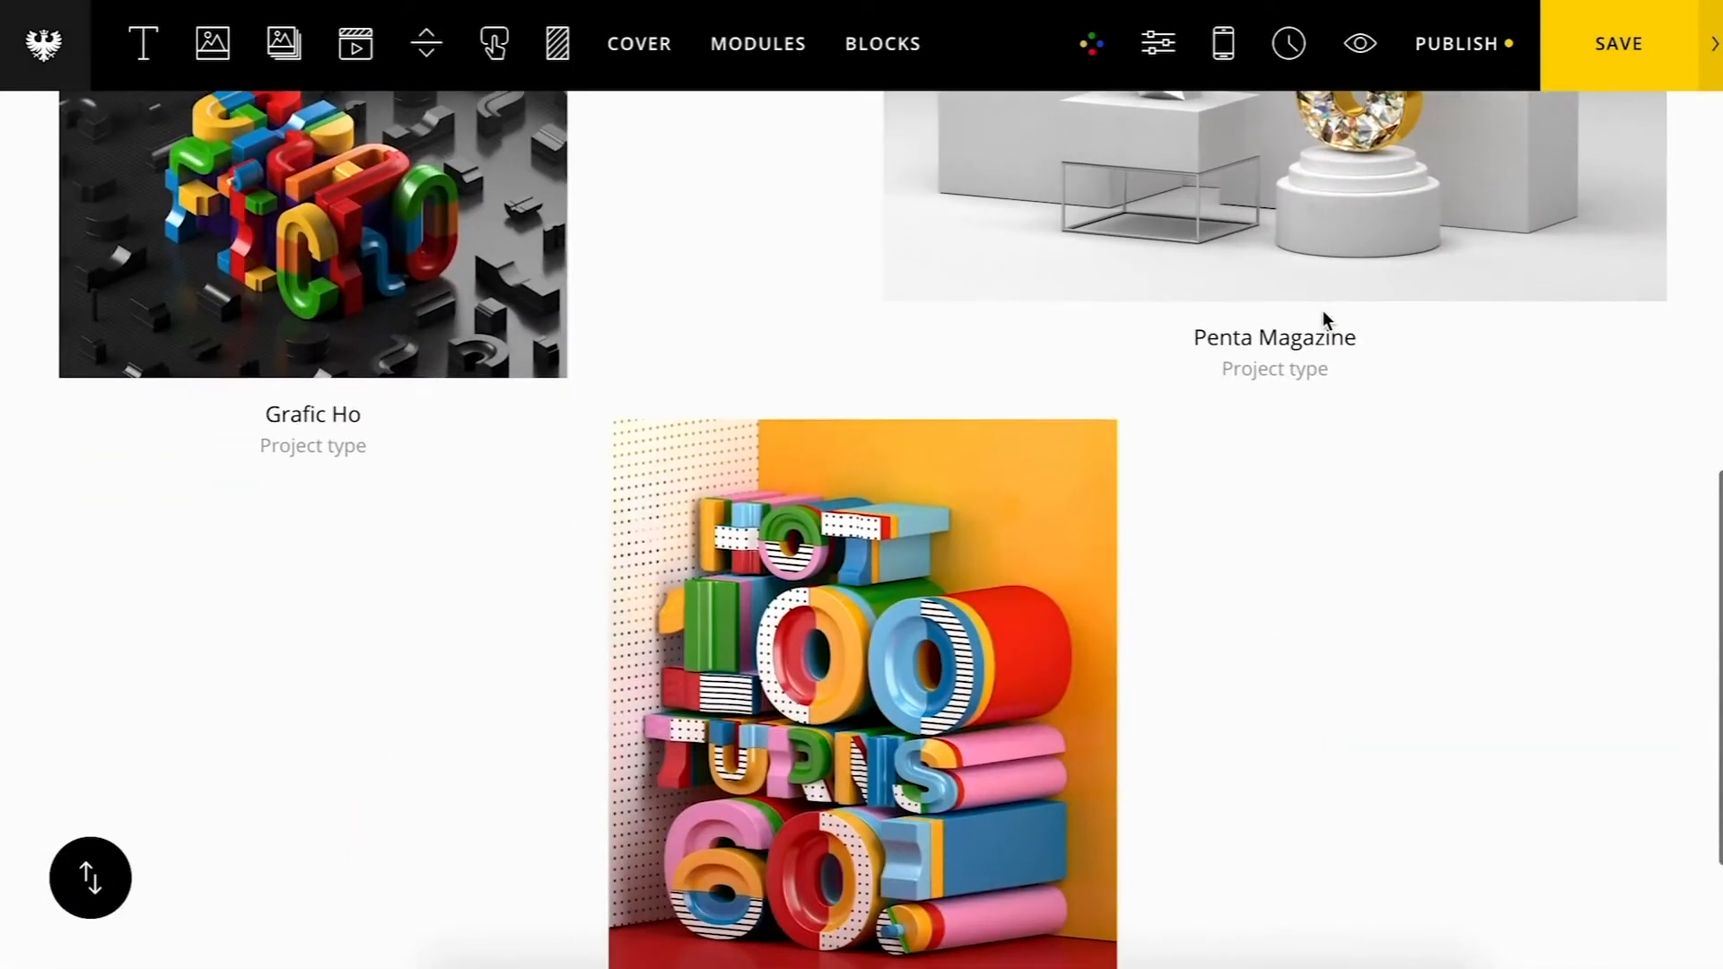
scroll(1323, 310, "up", 12)
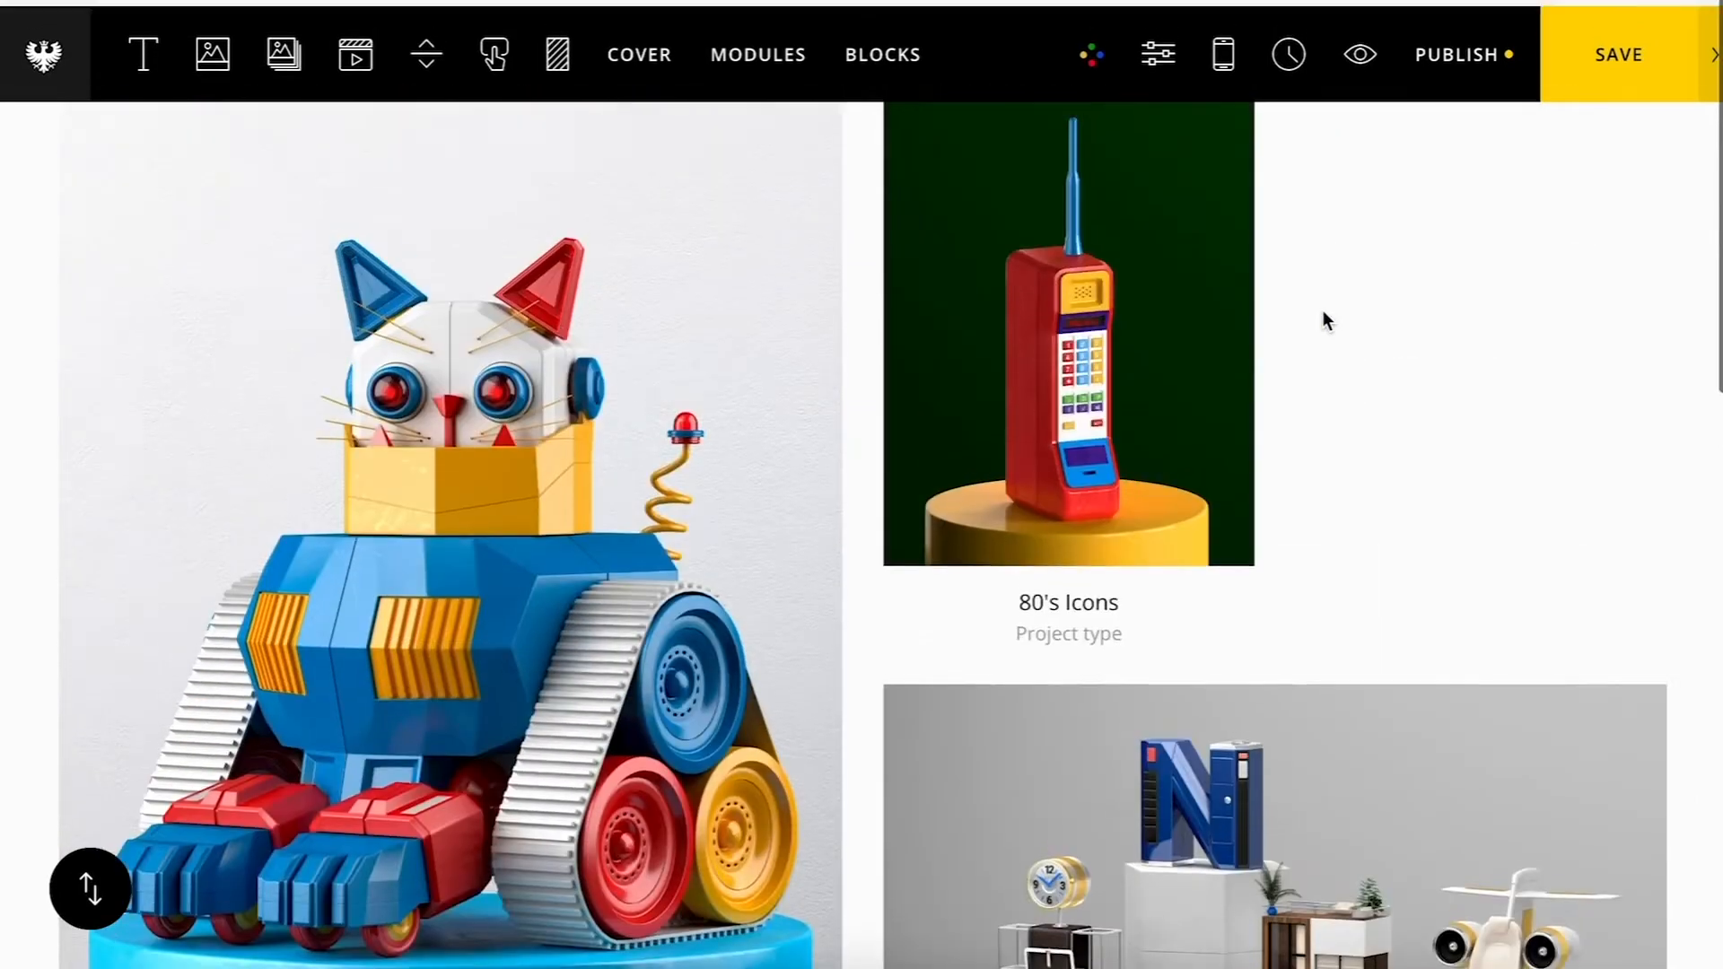
left_click(1184, 335)
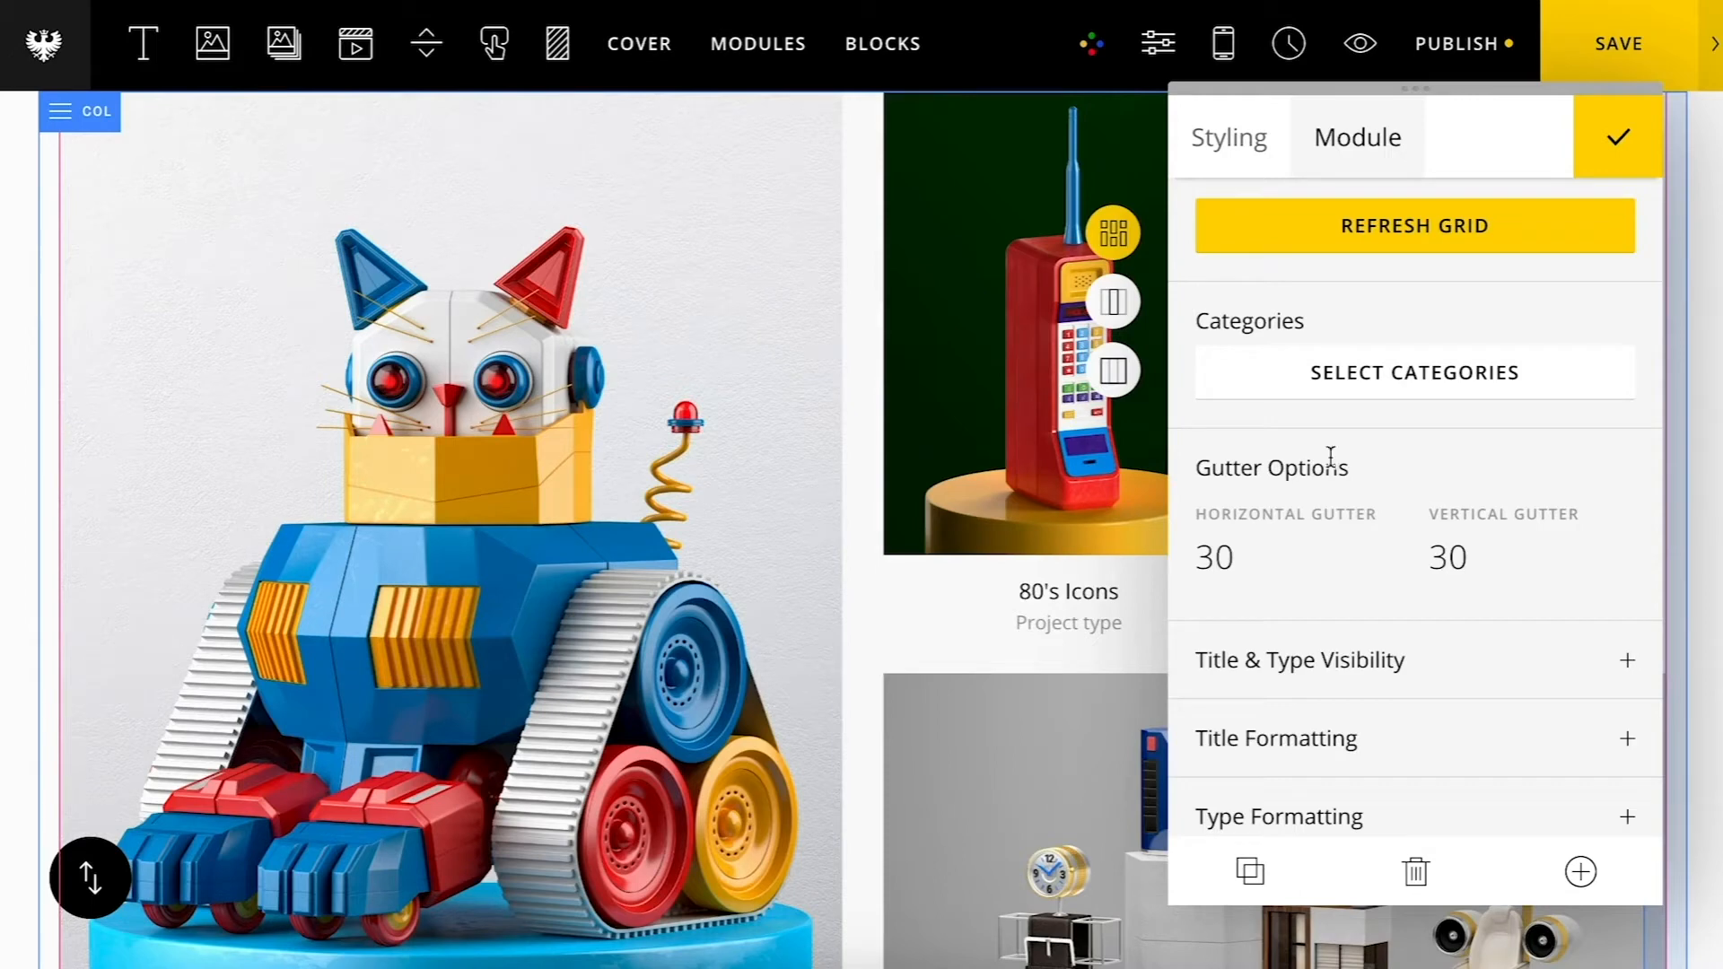
left_click(1321, 373)
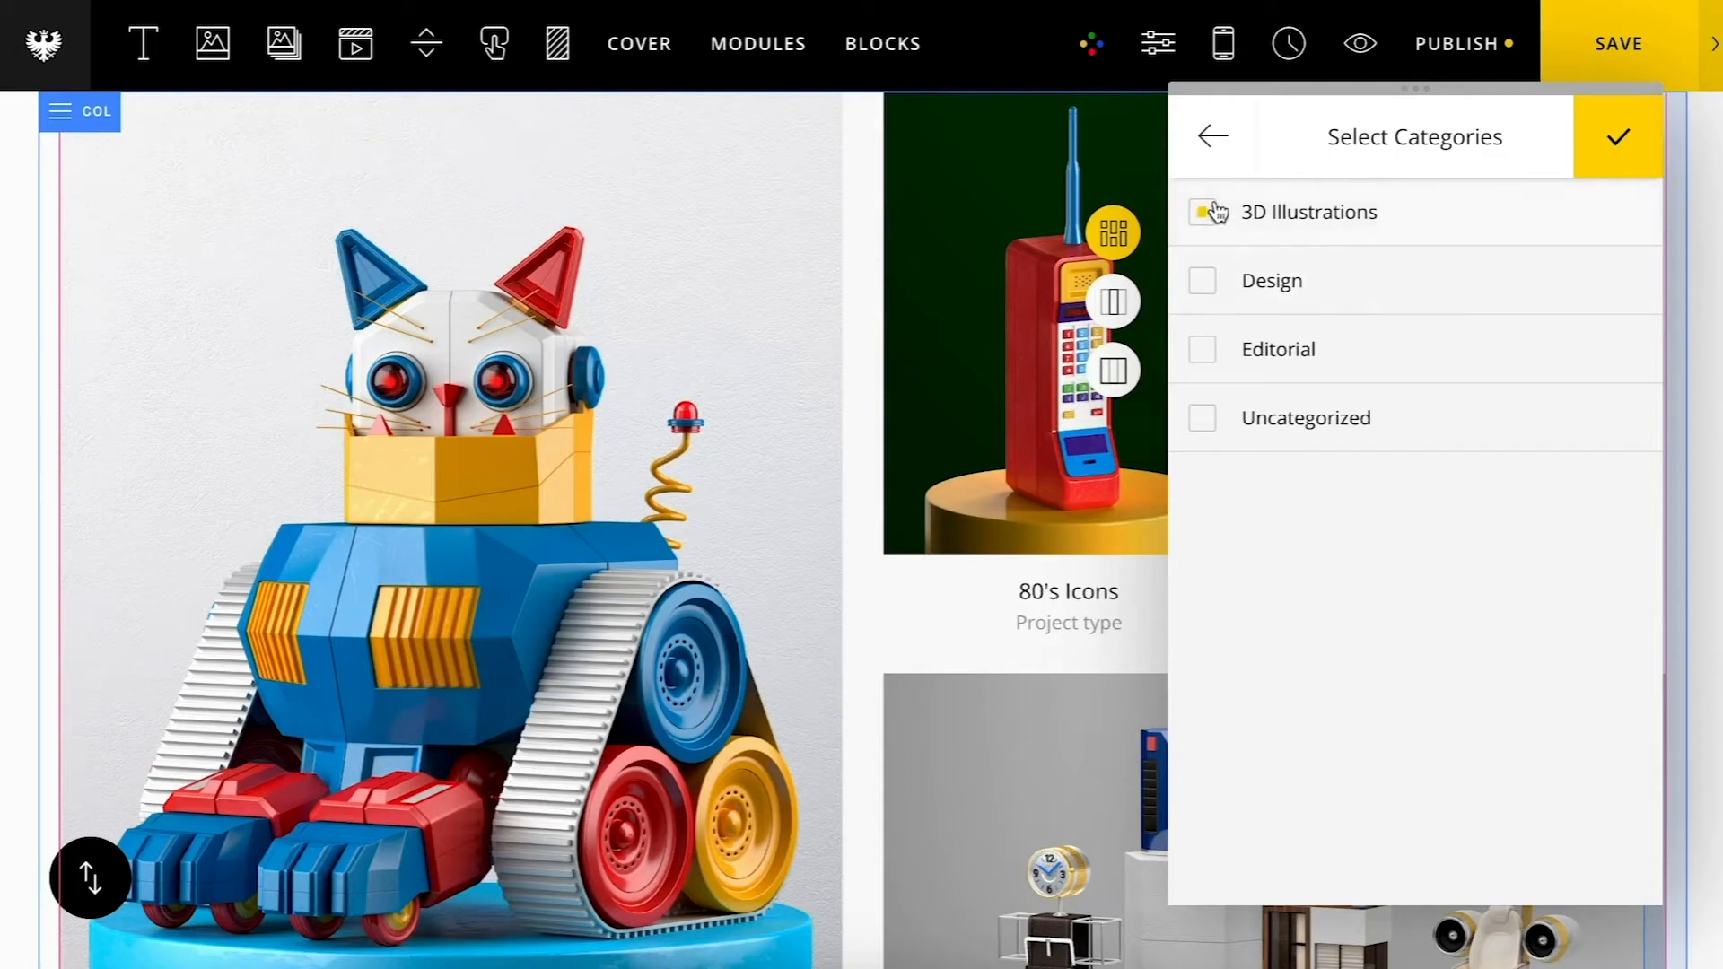
left_click(1642, 148)
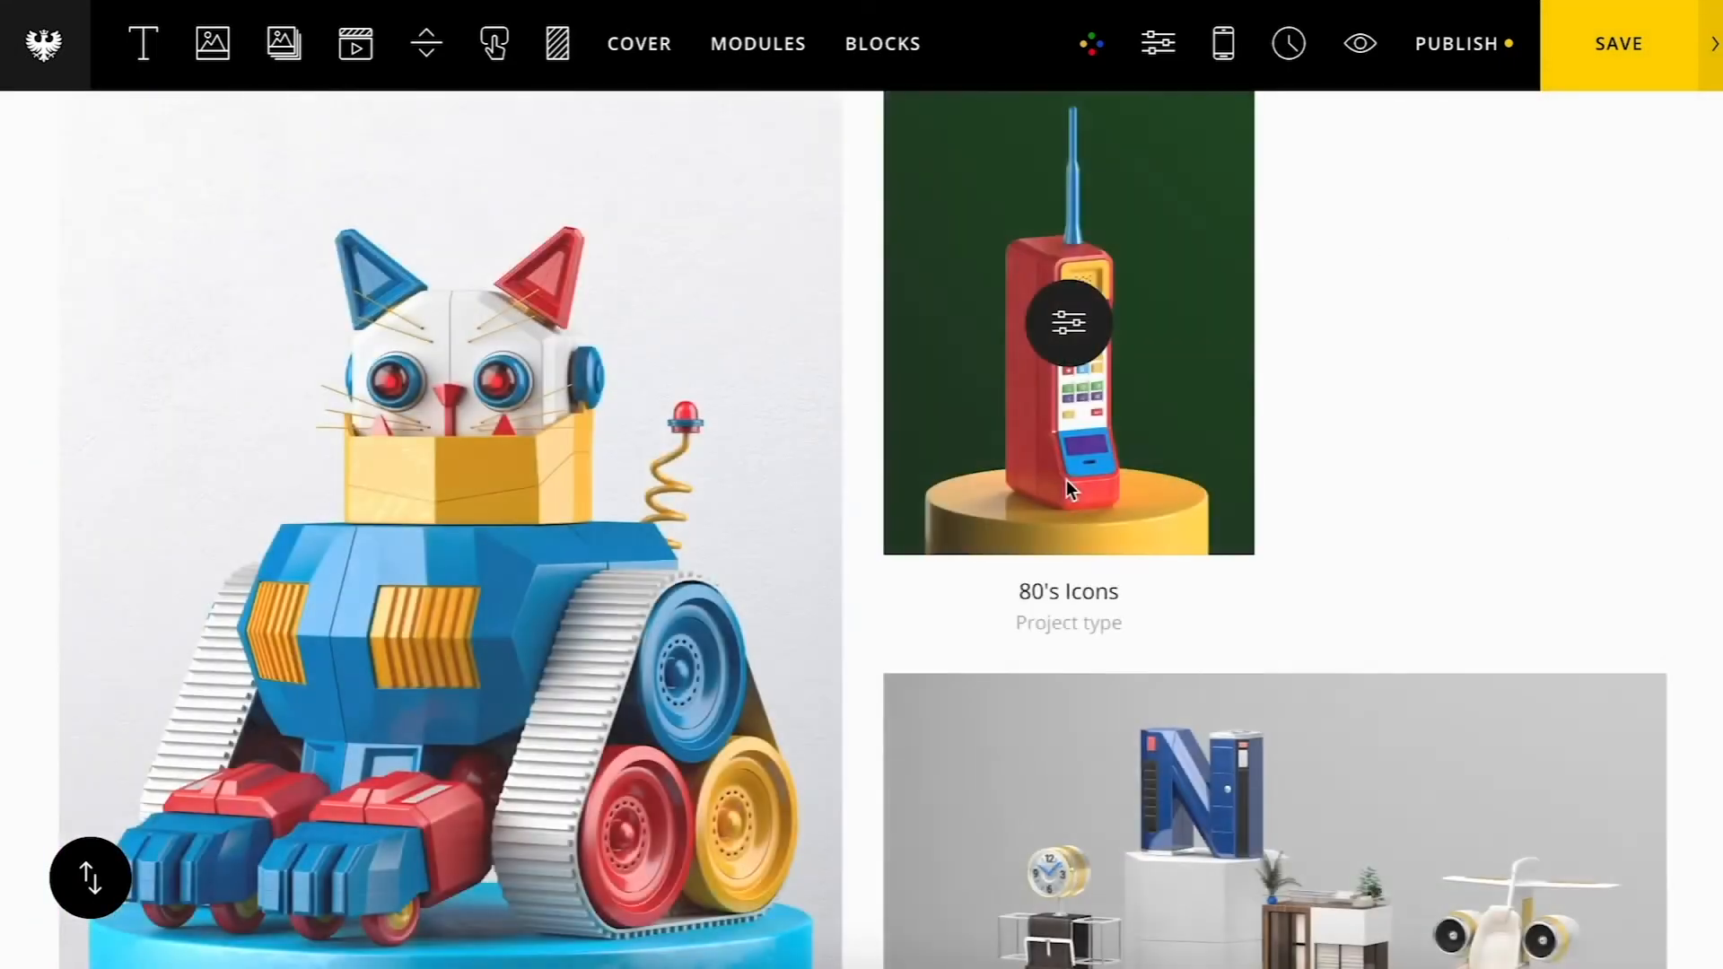
scroll(1066, 479, "down", 10)
scroll(1066, 479, "up", 9)
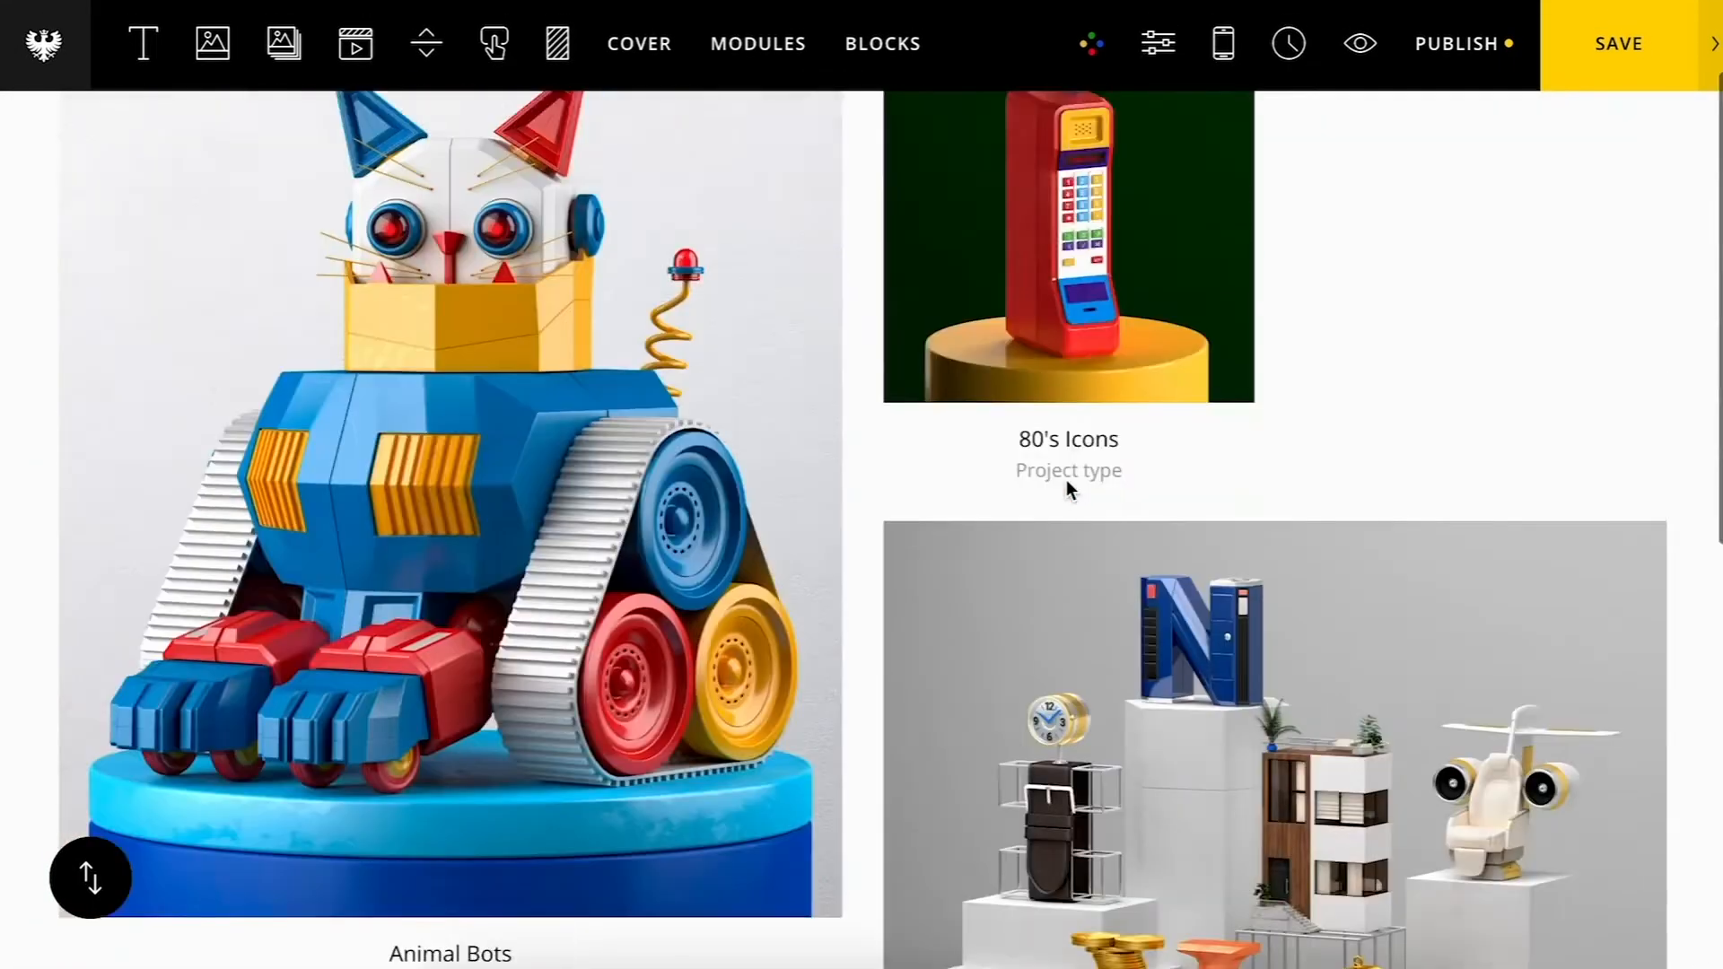
scroll(1066, 479, "up", 2)
mouse_move(1164, 543)
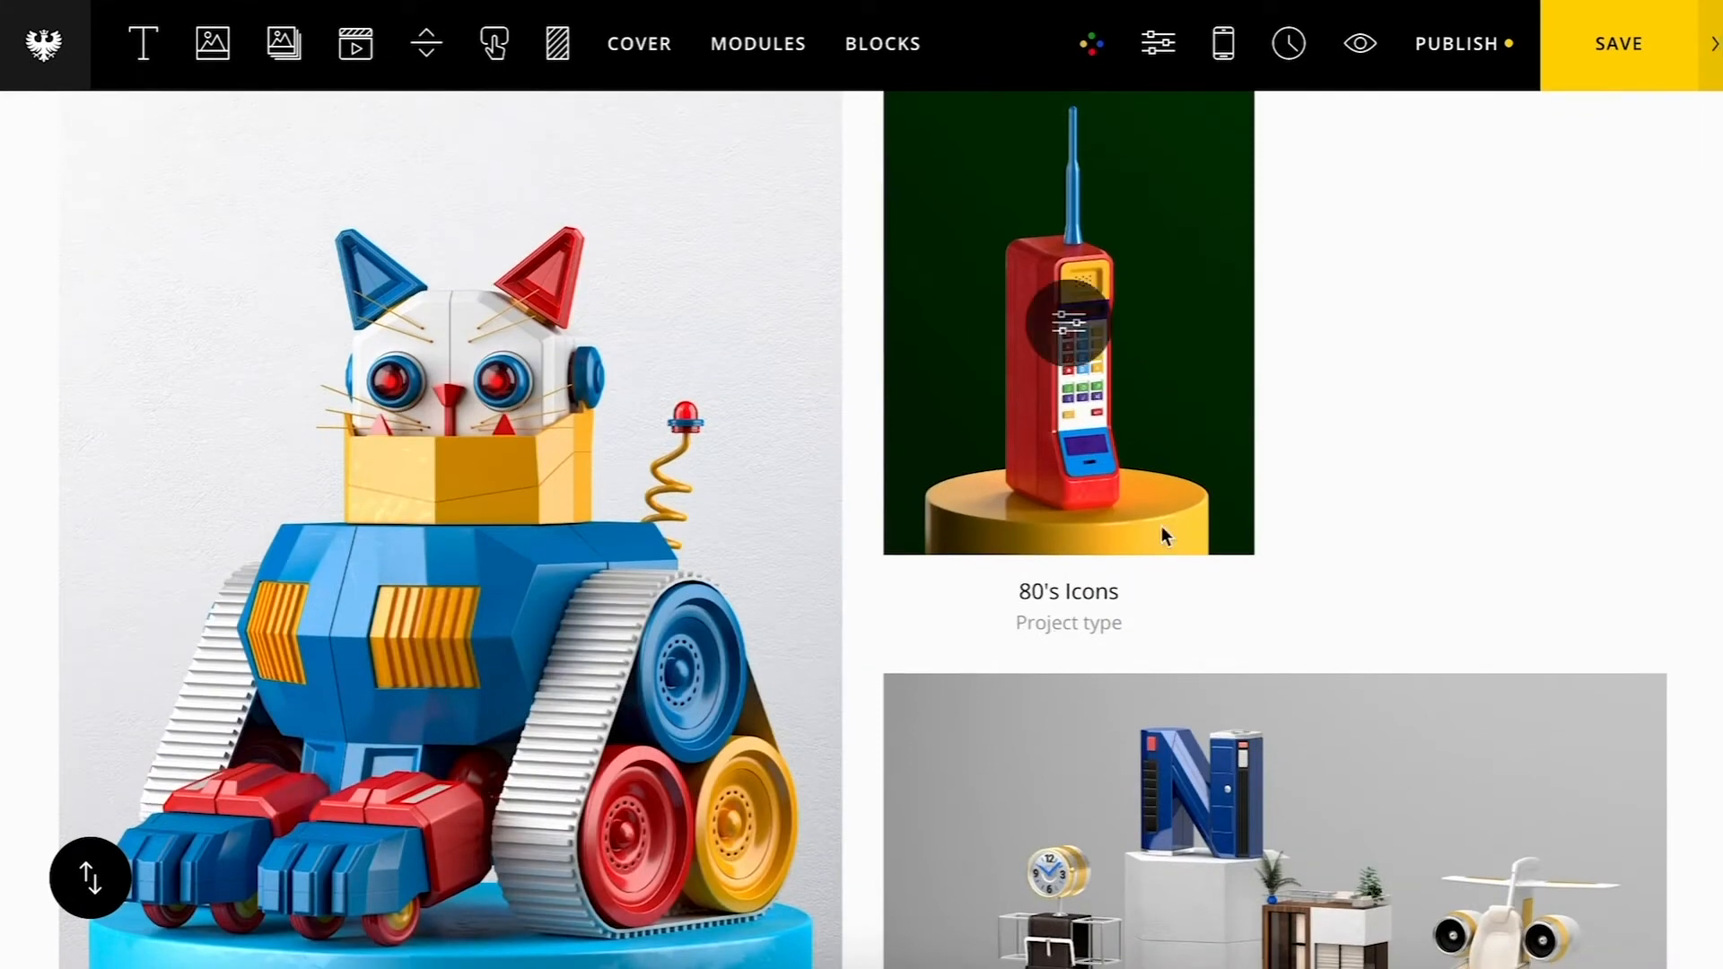
Step: Restrict the portfolio grid to the 3D Illustrations category
left_click(1308, 470)
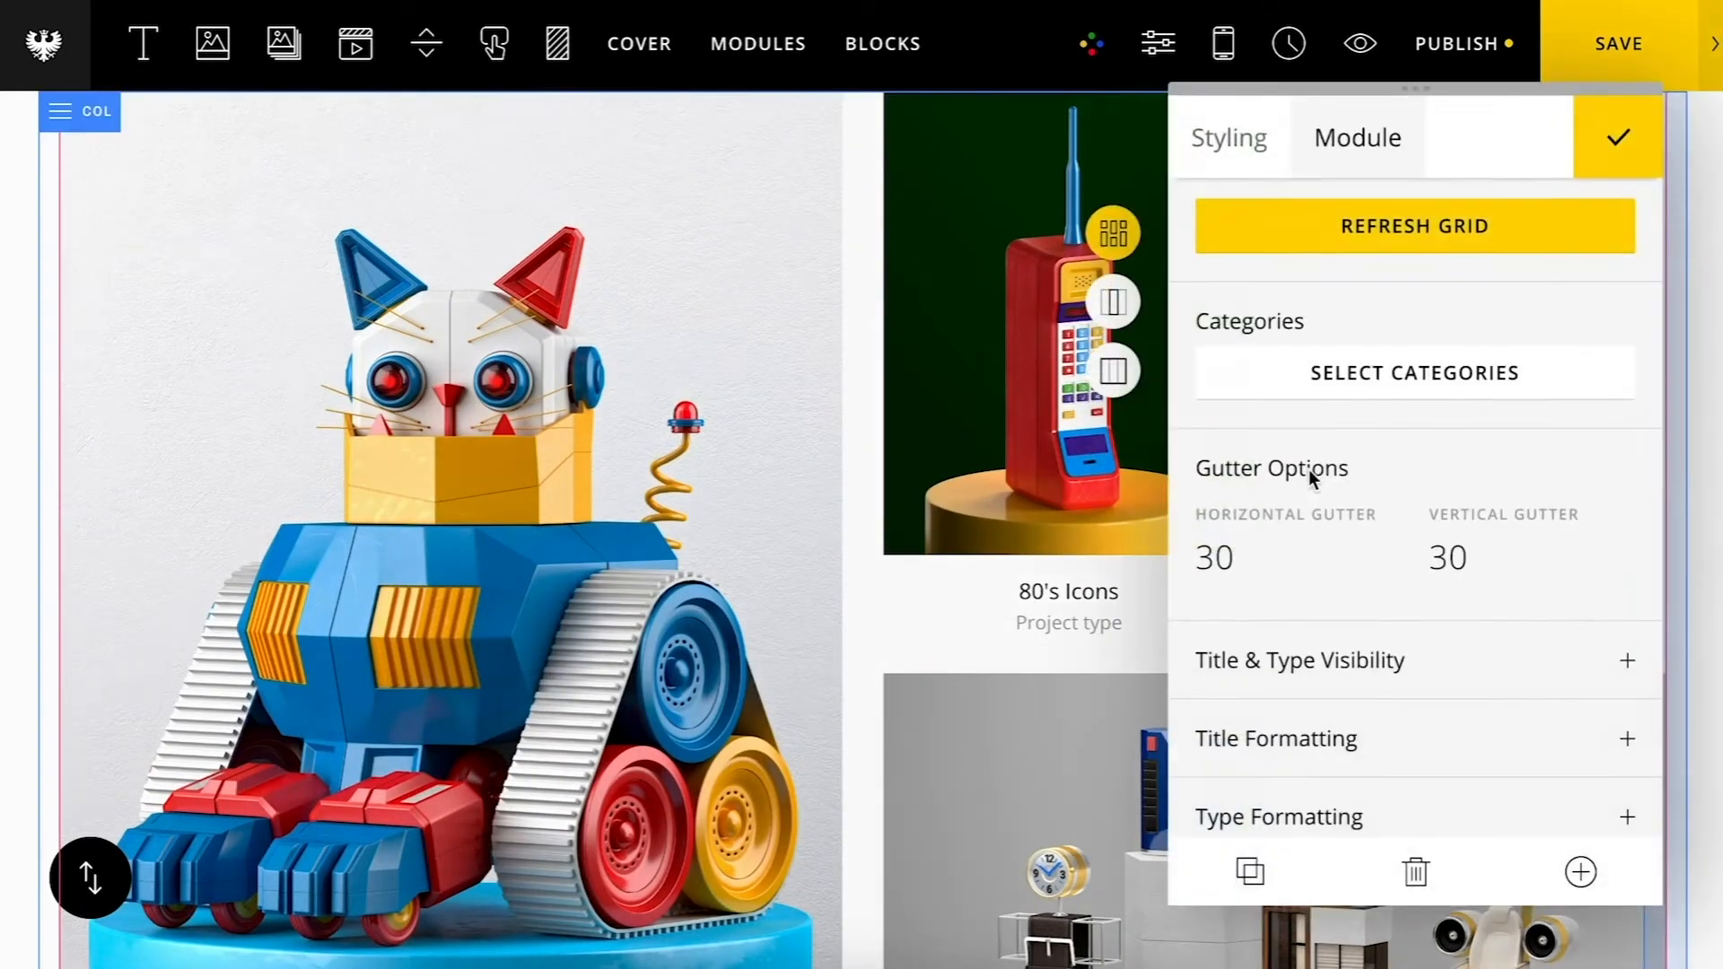
left_click(1310, 371)
left_click(1208, 213)
left_click(1219, 141)
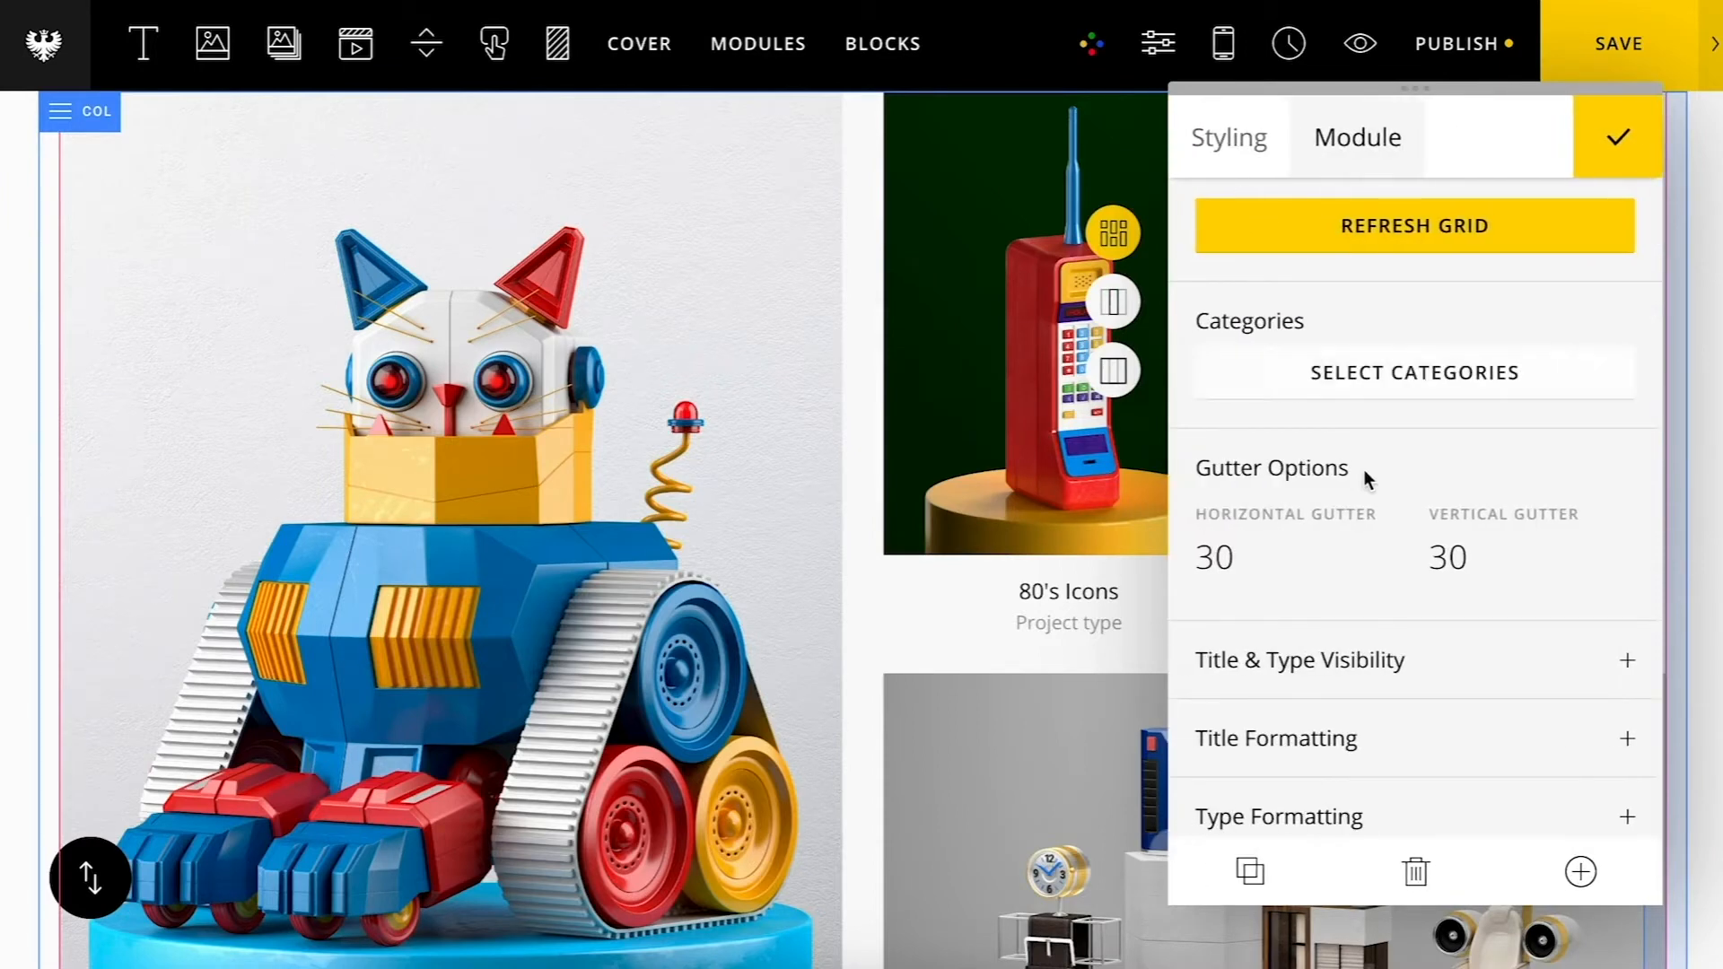
Step: Set the horizontal and vertical gutters to 90 and refresh the grid
scroll(1364, 470, "down", 2)
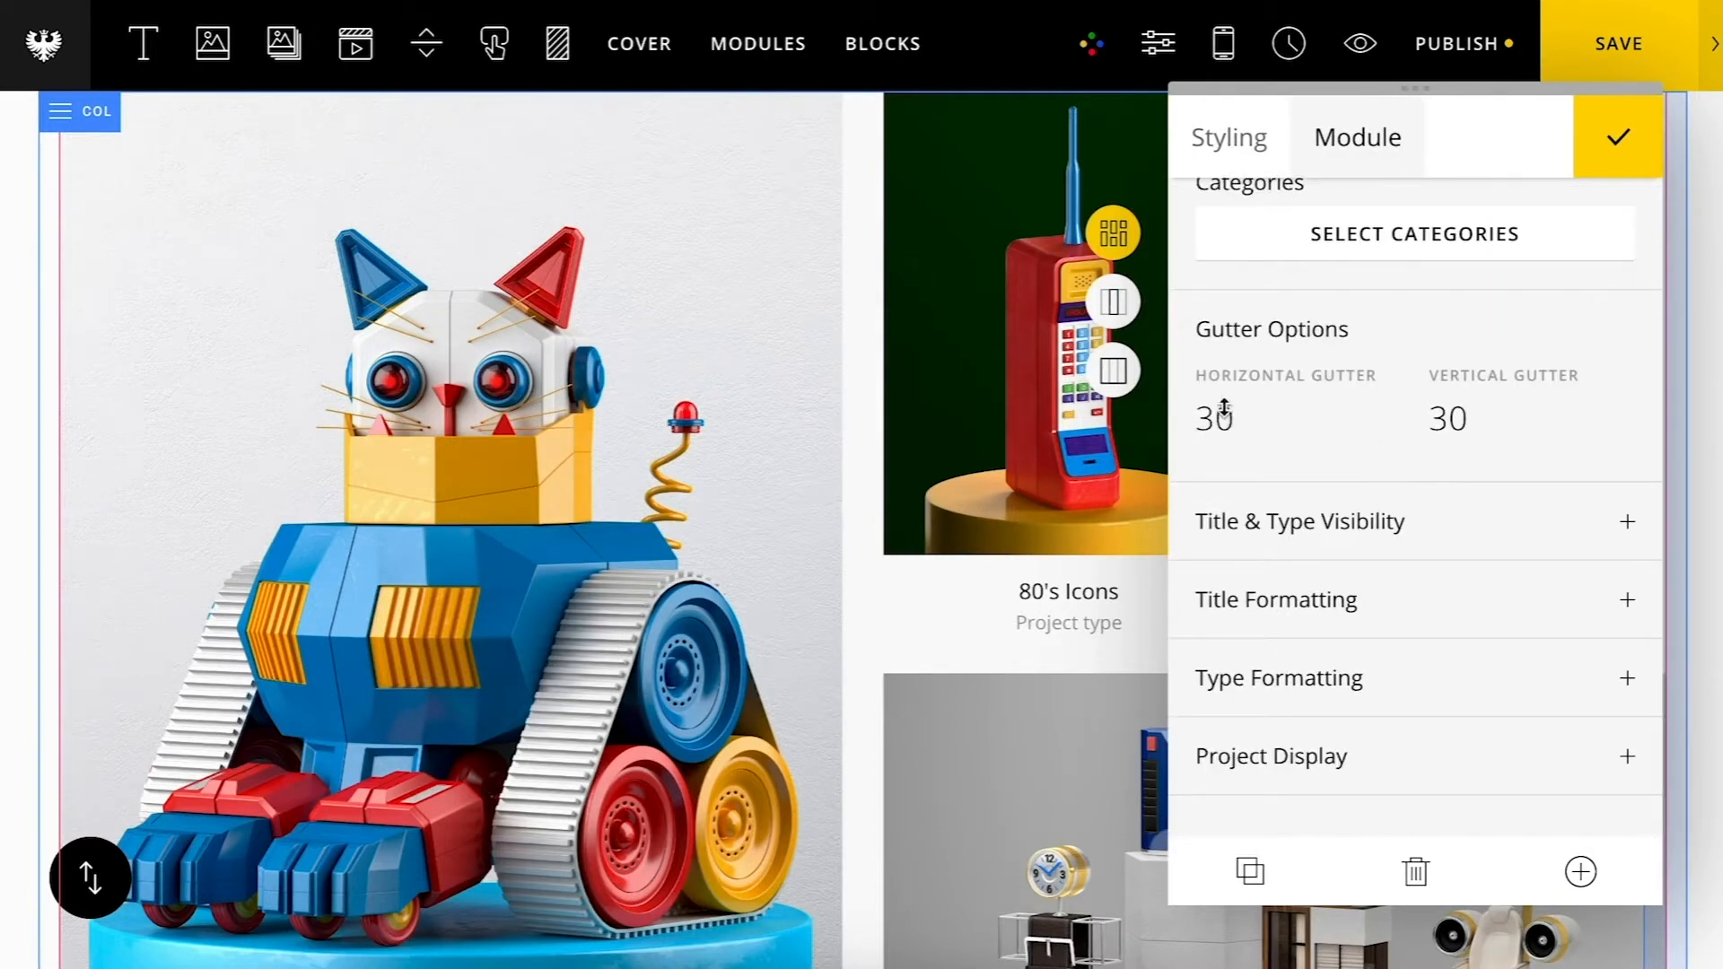
key("BackSpace")
type("9")
left_click(1446, 422)
key("BackSpace")
type("9")
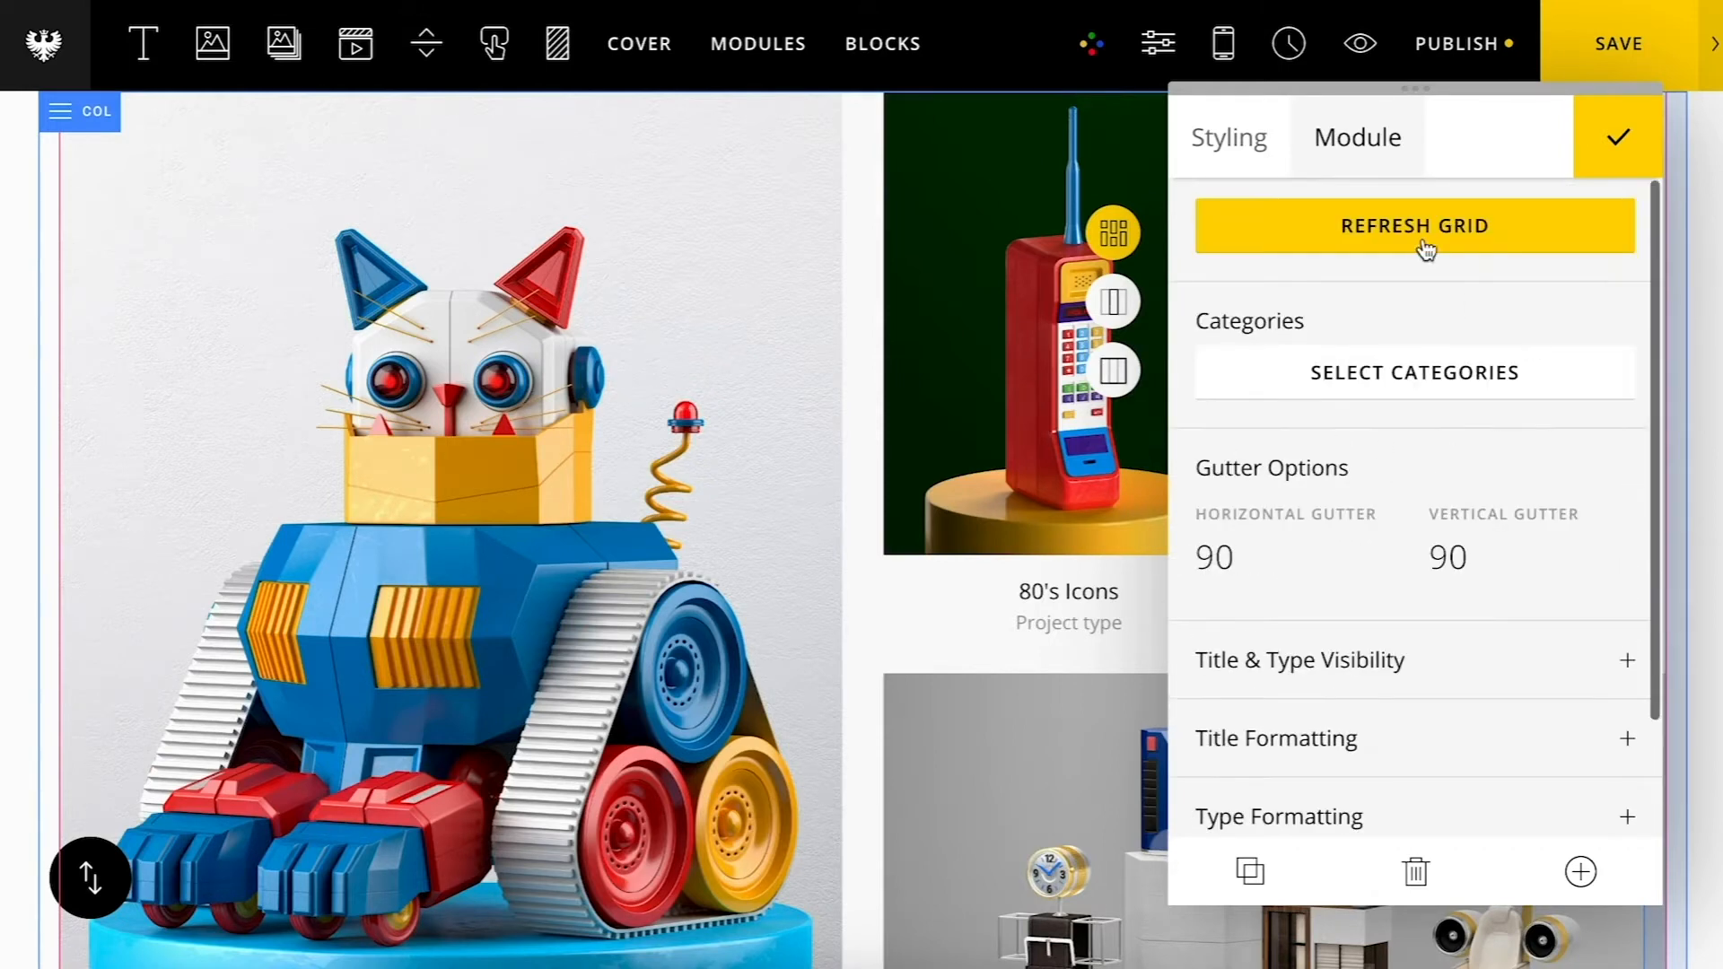
left_click(1422, 235)
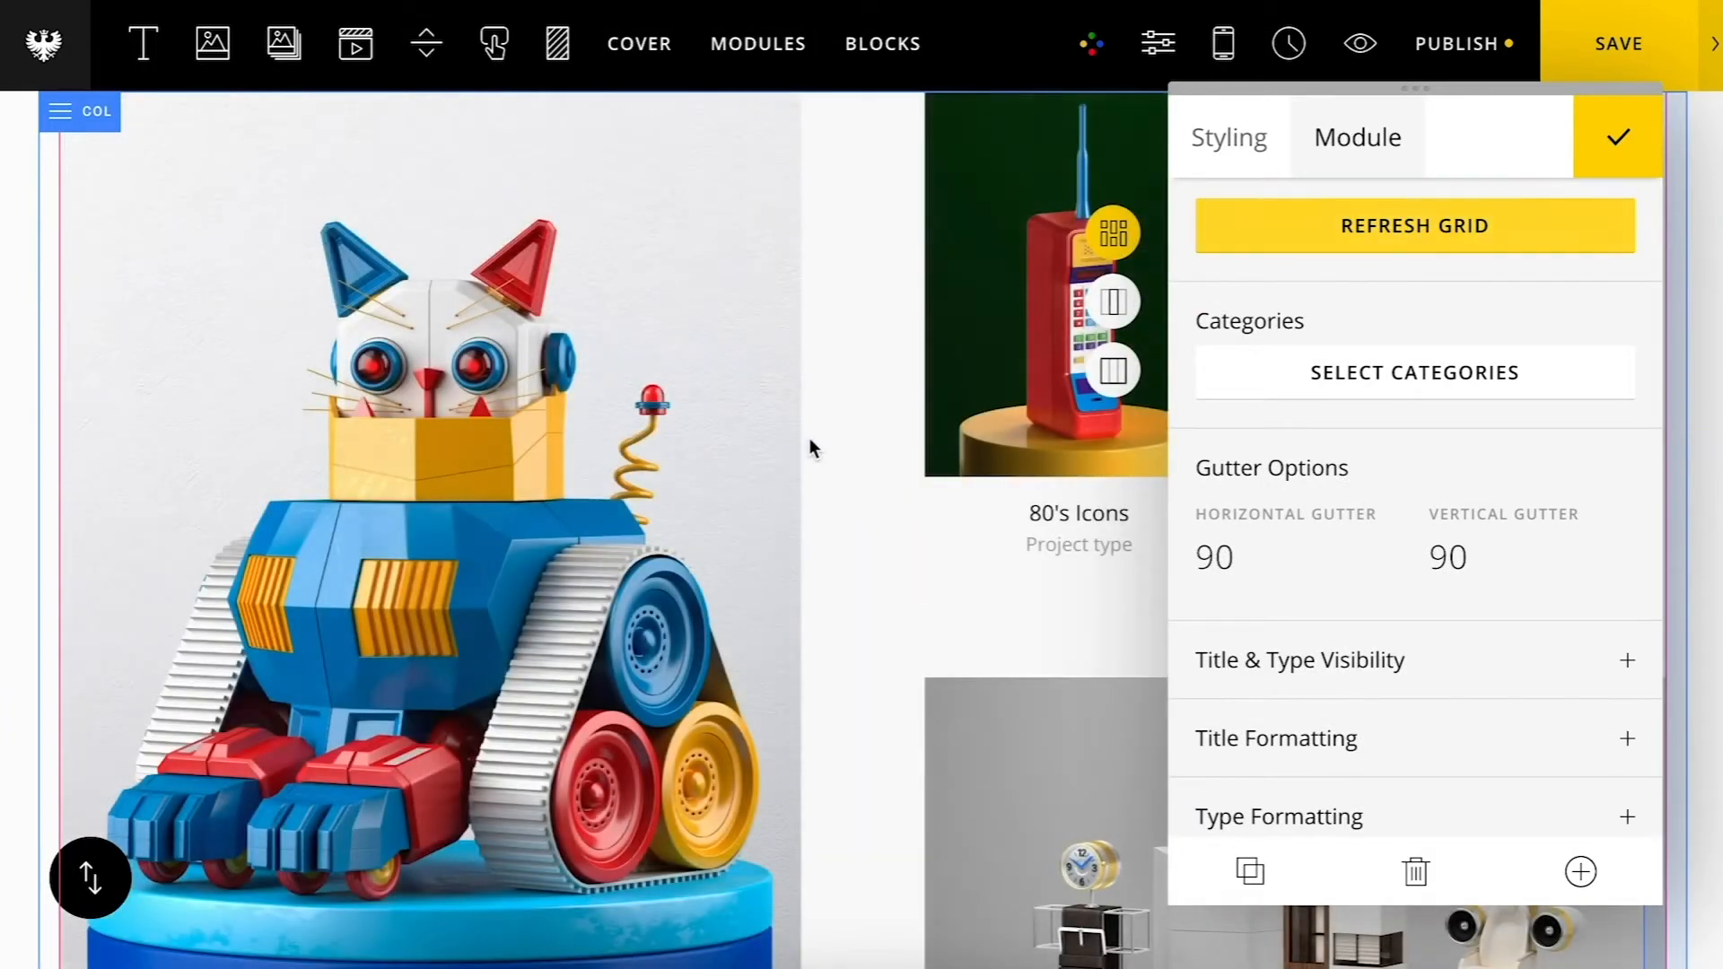
Step: Set the horizontal and vertical gutters back to 30 and refresh the grid
scroll(809, 440, "down", 10)
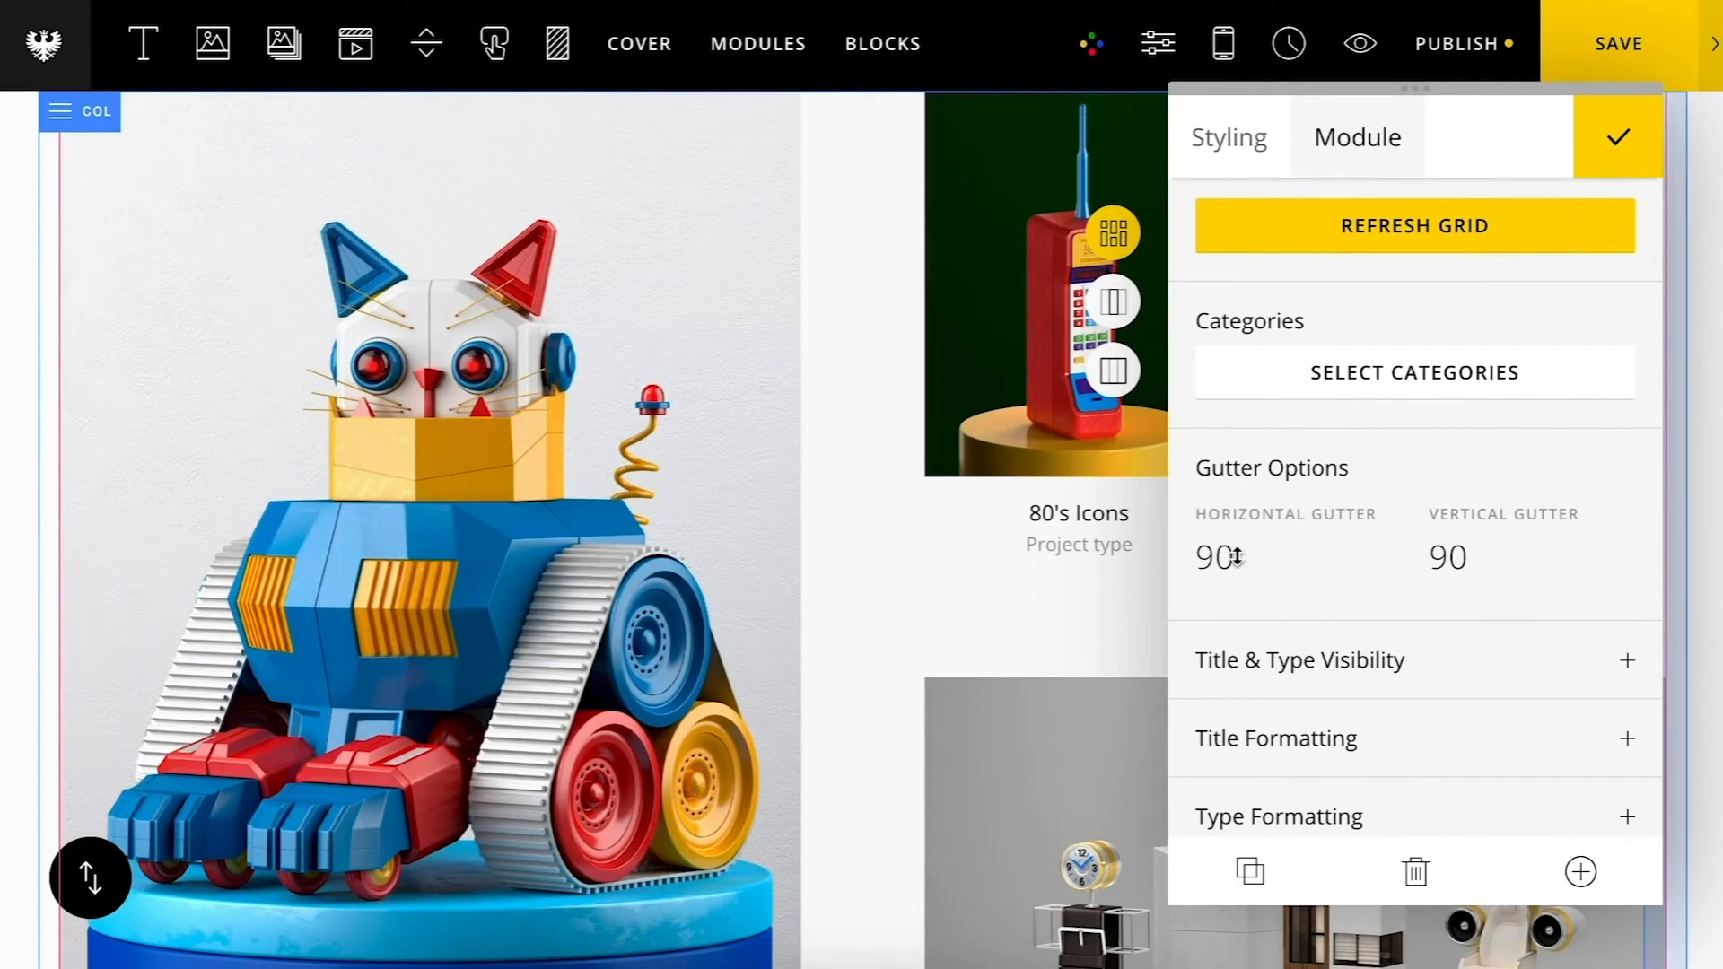
double_click(1243, 554)
type("30")
left_click(1444, 558)
key("BackSpace")
type("3")
left_click(1444, 229)
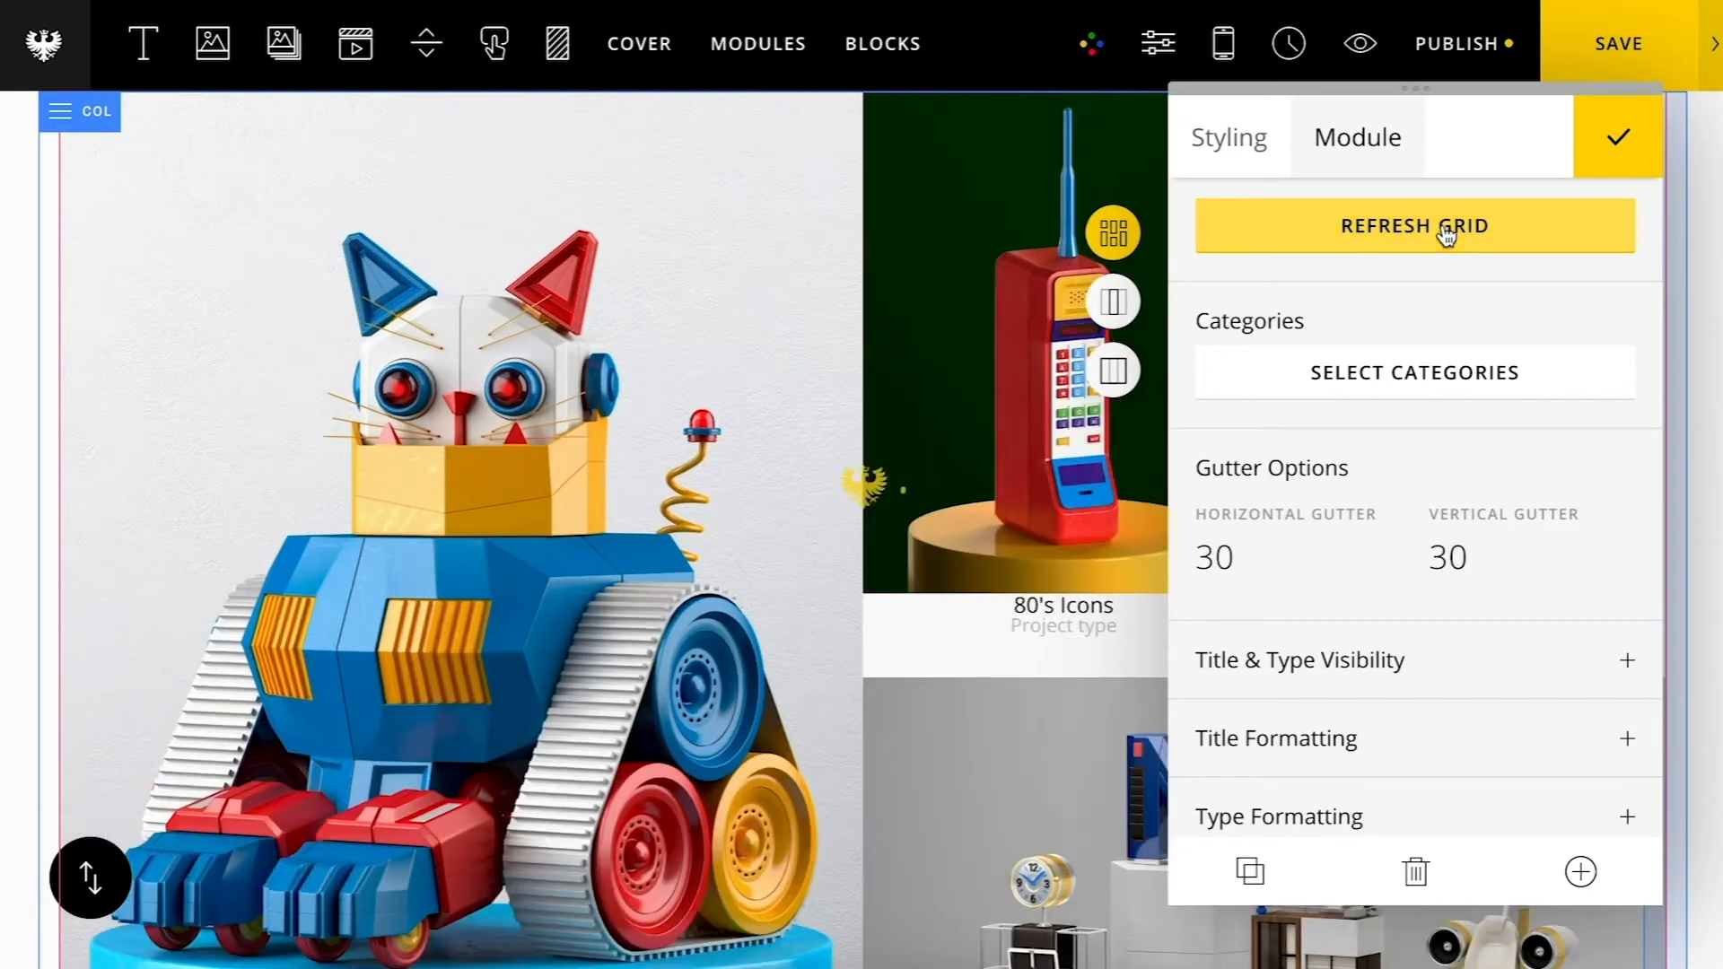
Step: Set the title and type visibility to Show only title and refresh the grid
scroll(971, 627, "down", 7)
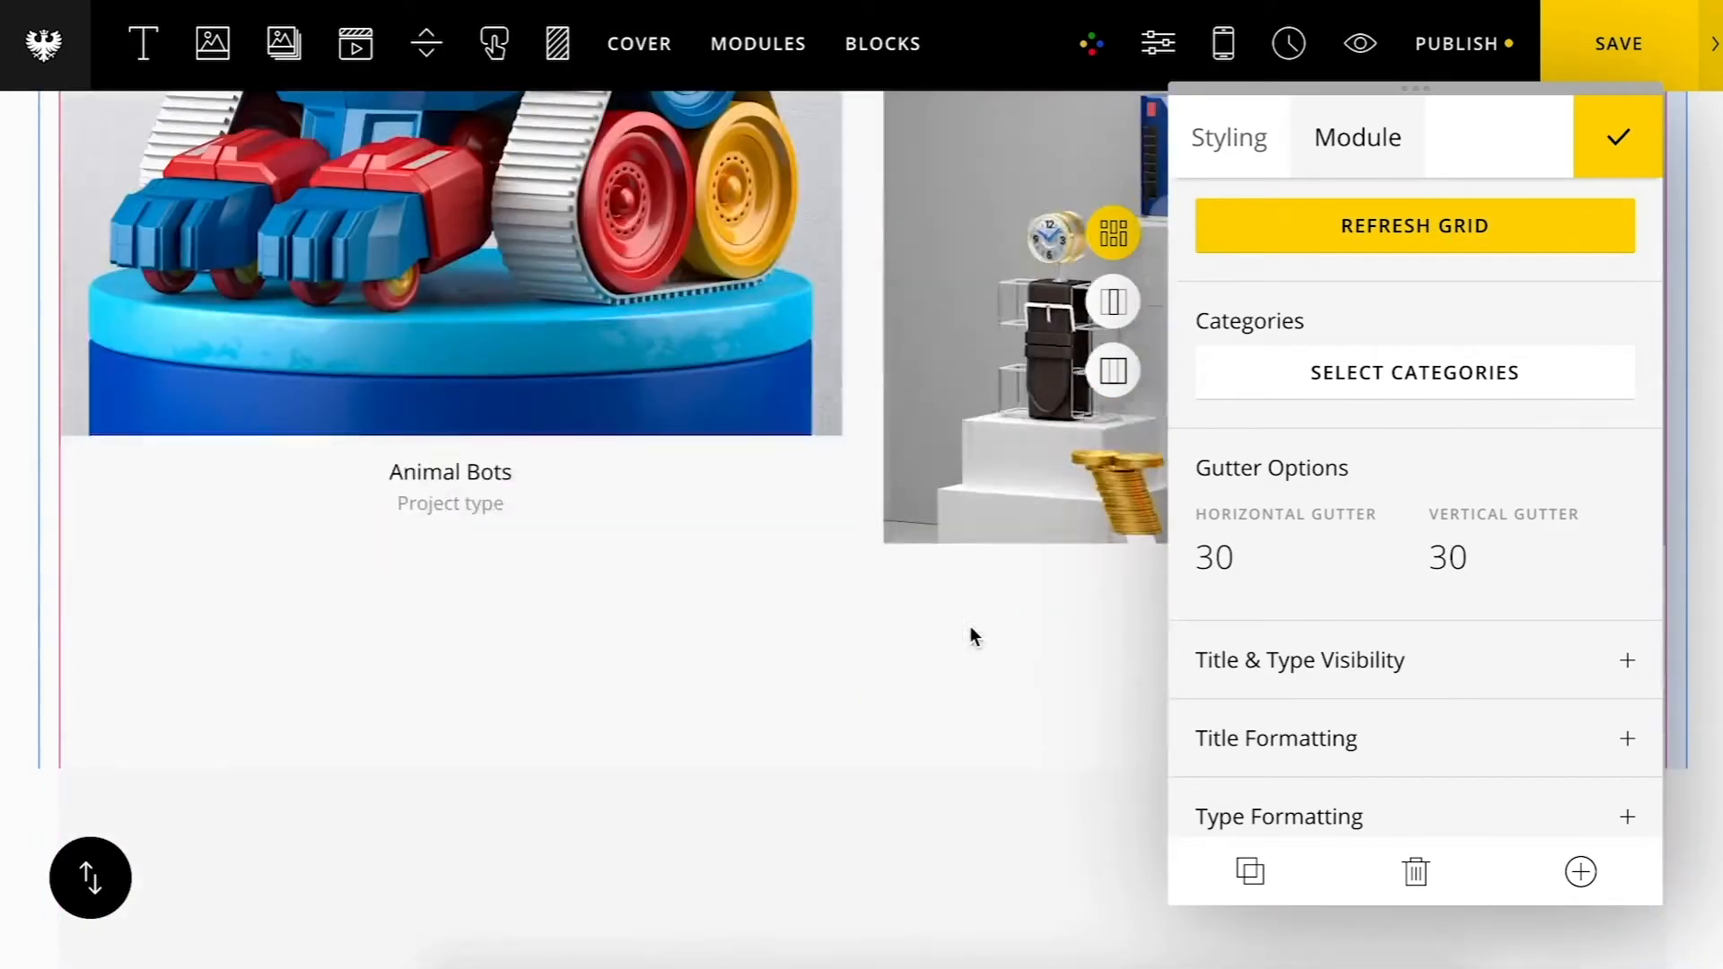
left_click(1284, 680)
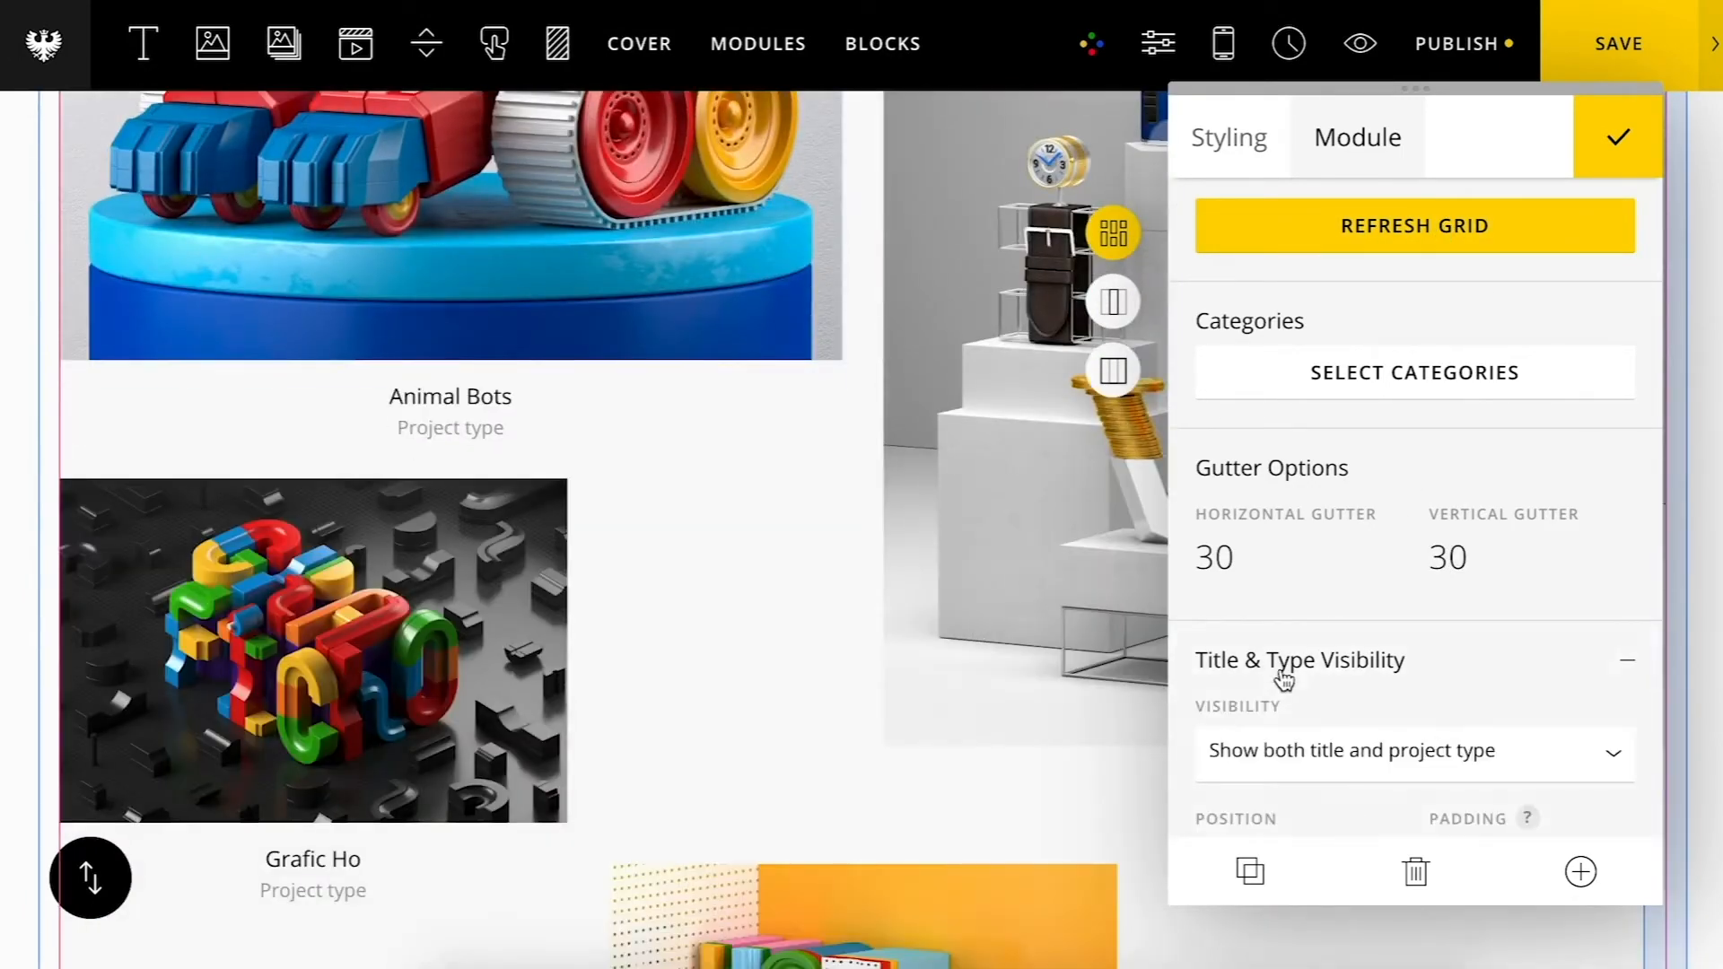
scroll(1282, 677, "down", 3)
left_click(1295, 479)
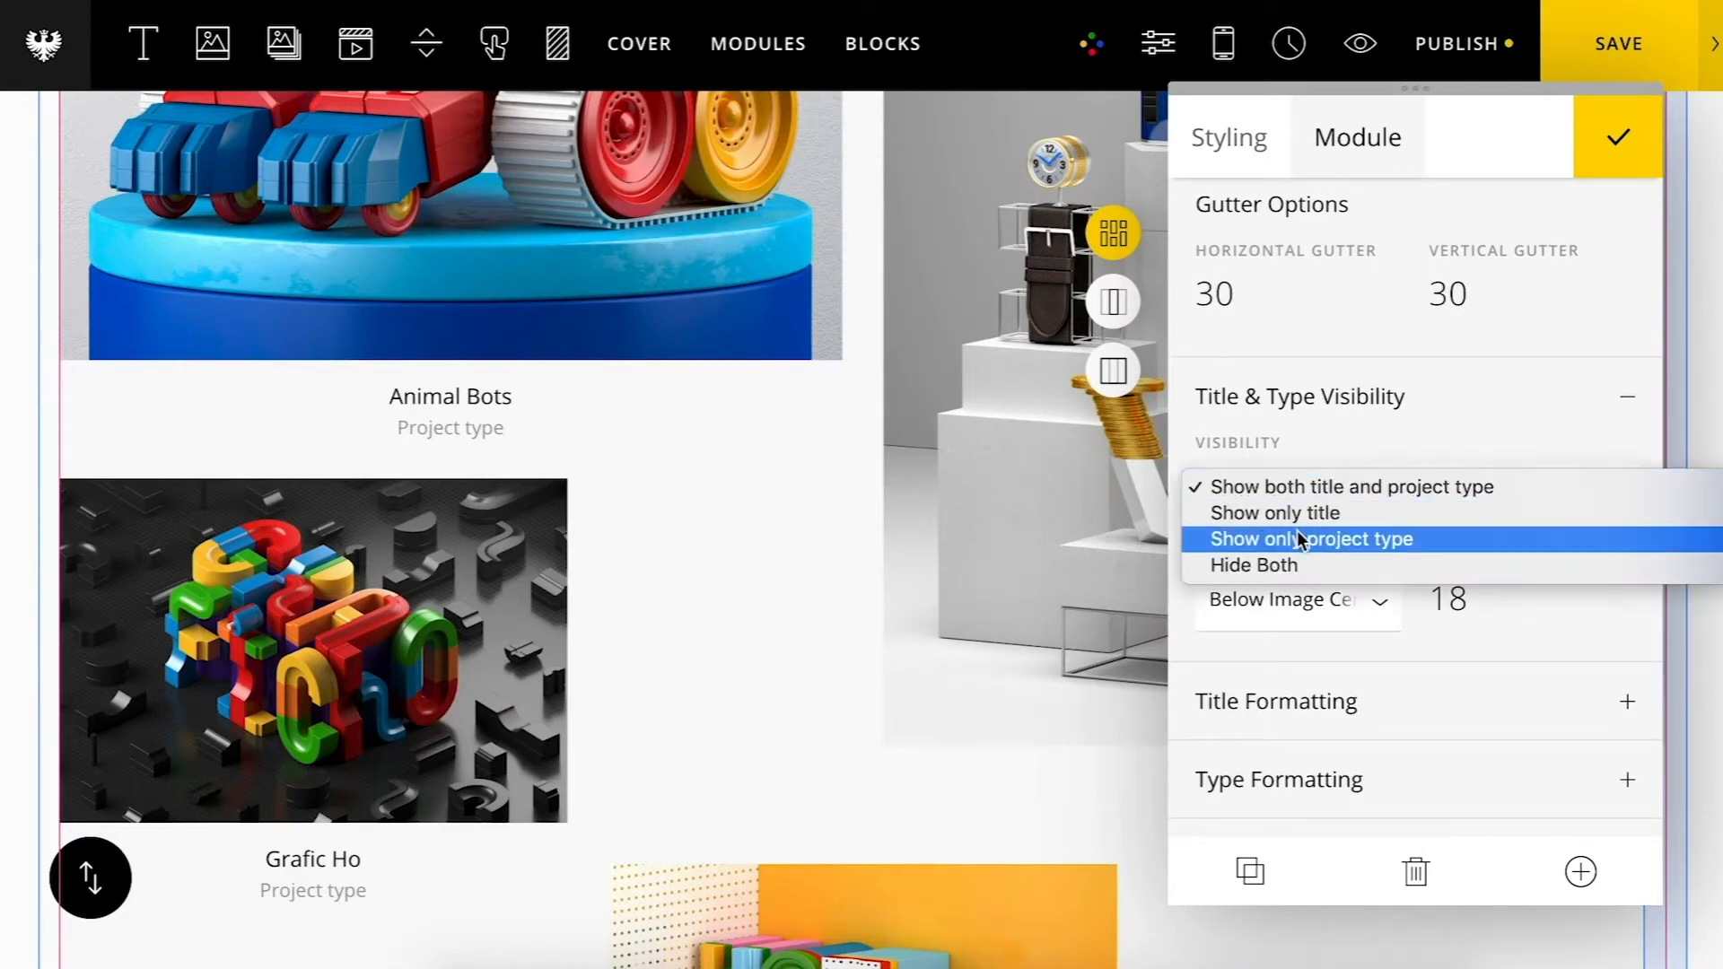
left_click(1296, 515)
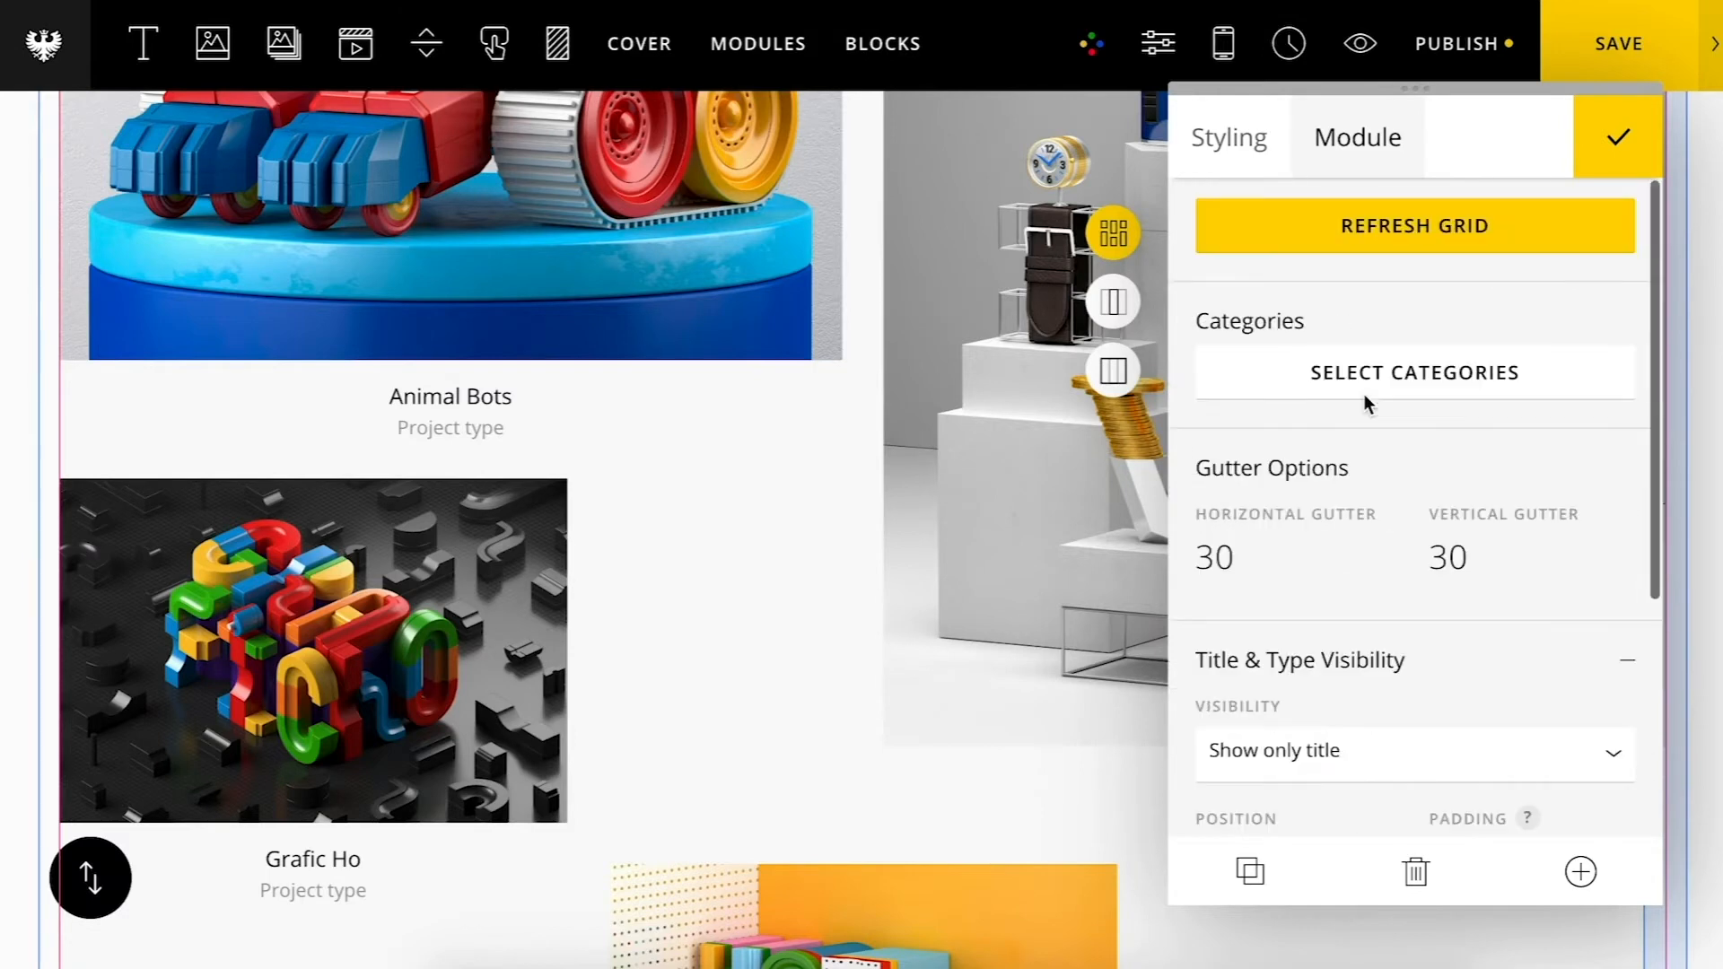
left_click(1379, 245)
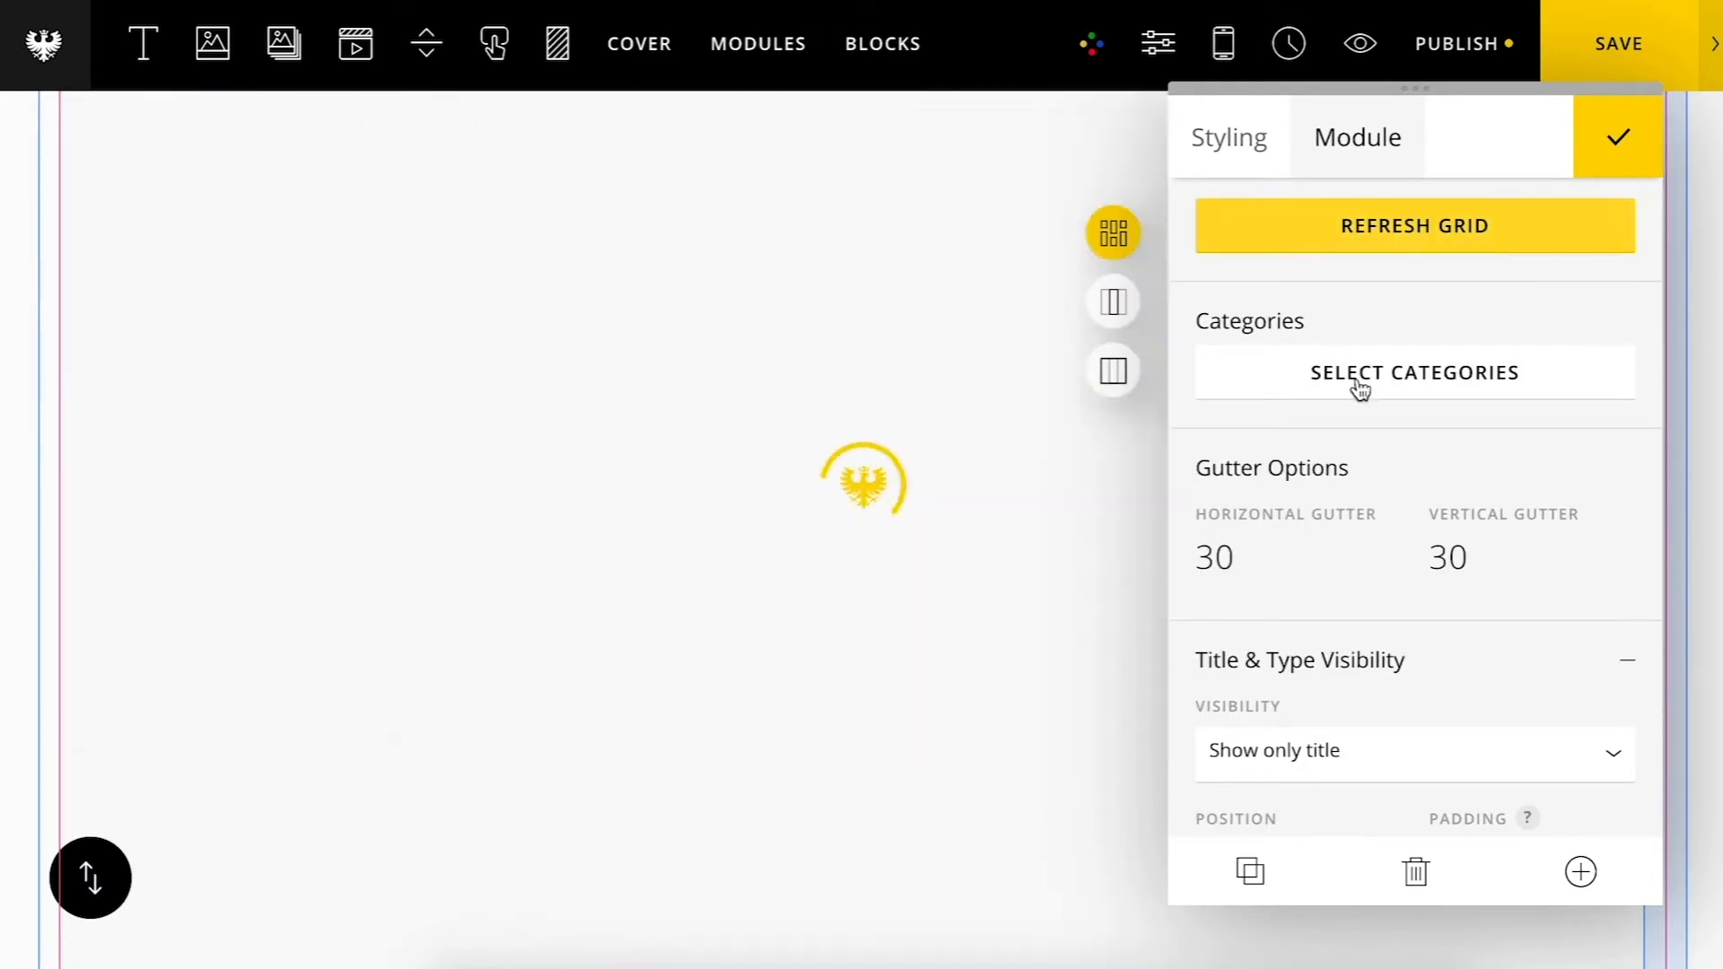
Step: Set the title and type visibility back to Show both title and project type
scroll(1361, 494, "down", 4)
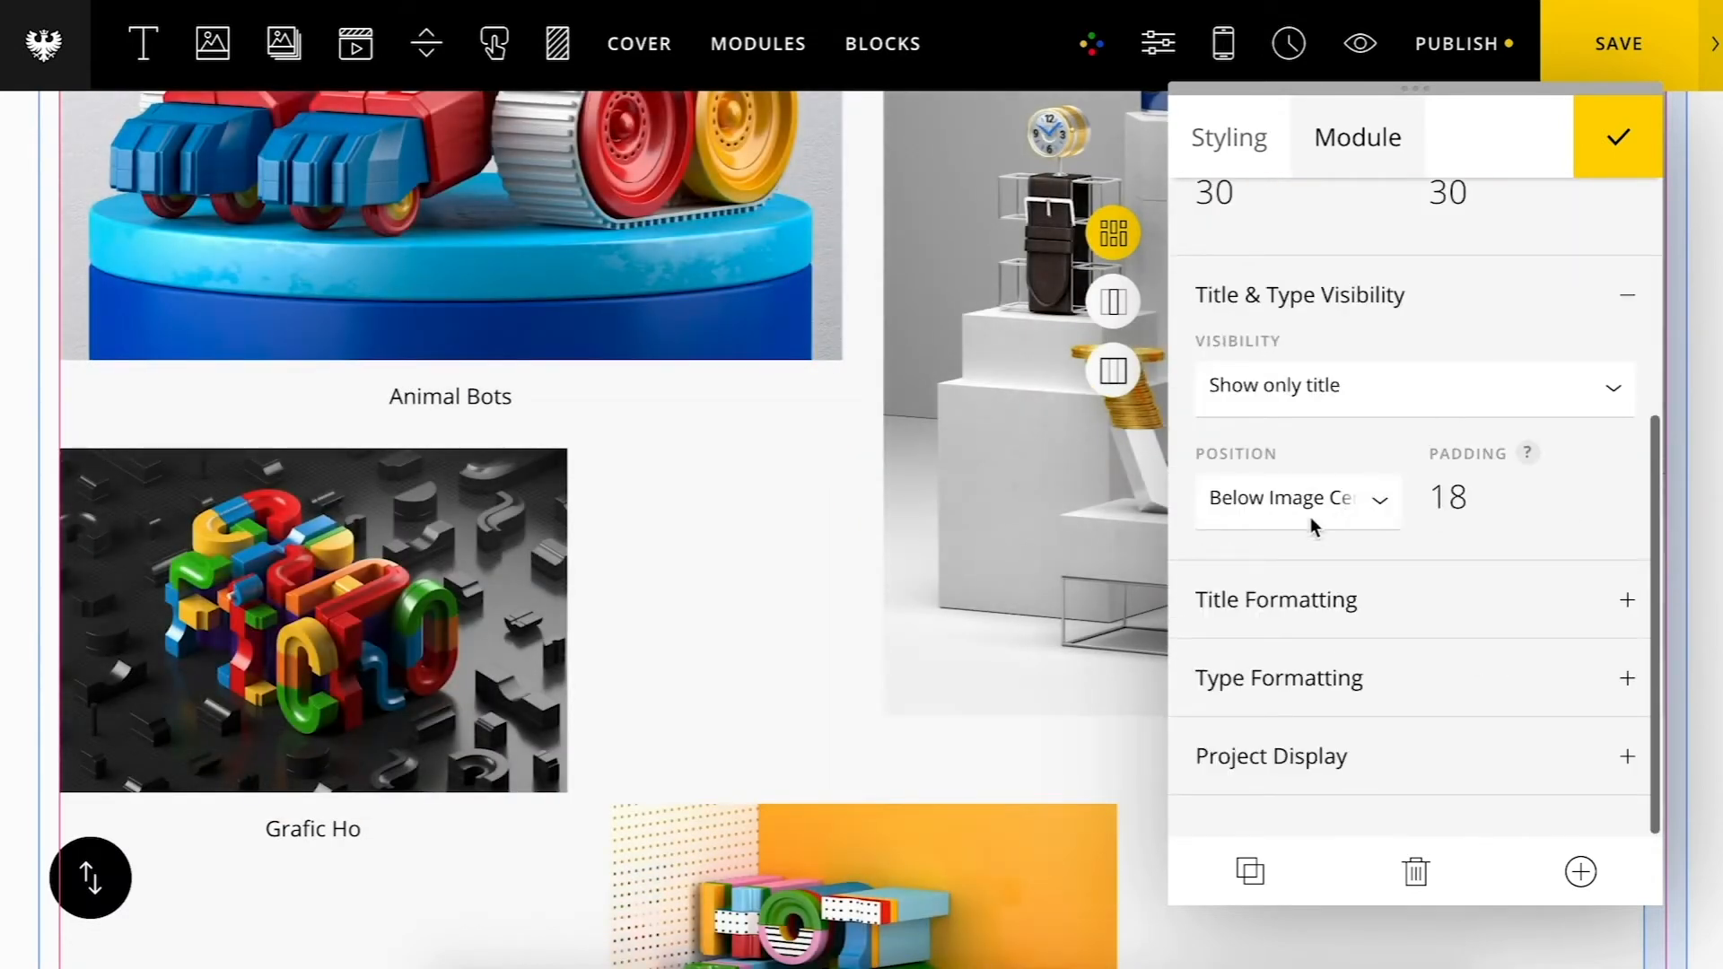
left_click(1319, 393)
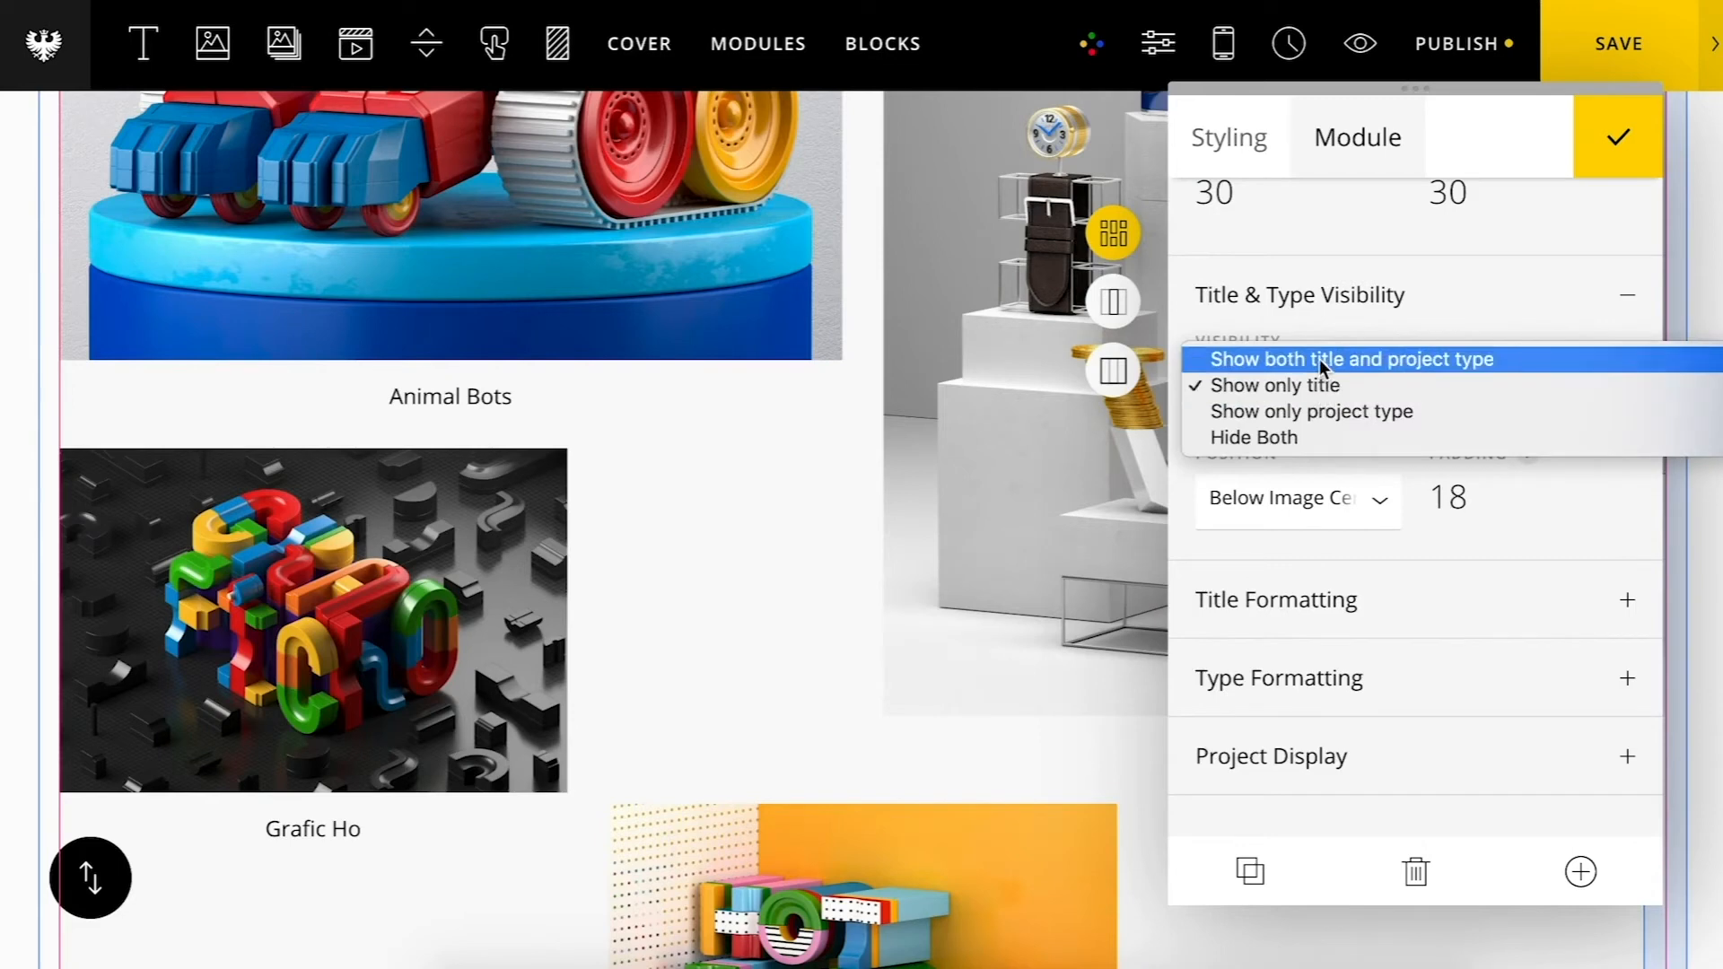
left_click(1319, 359)
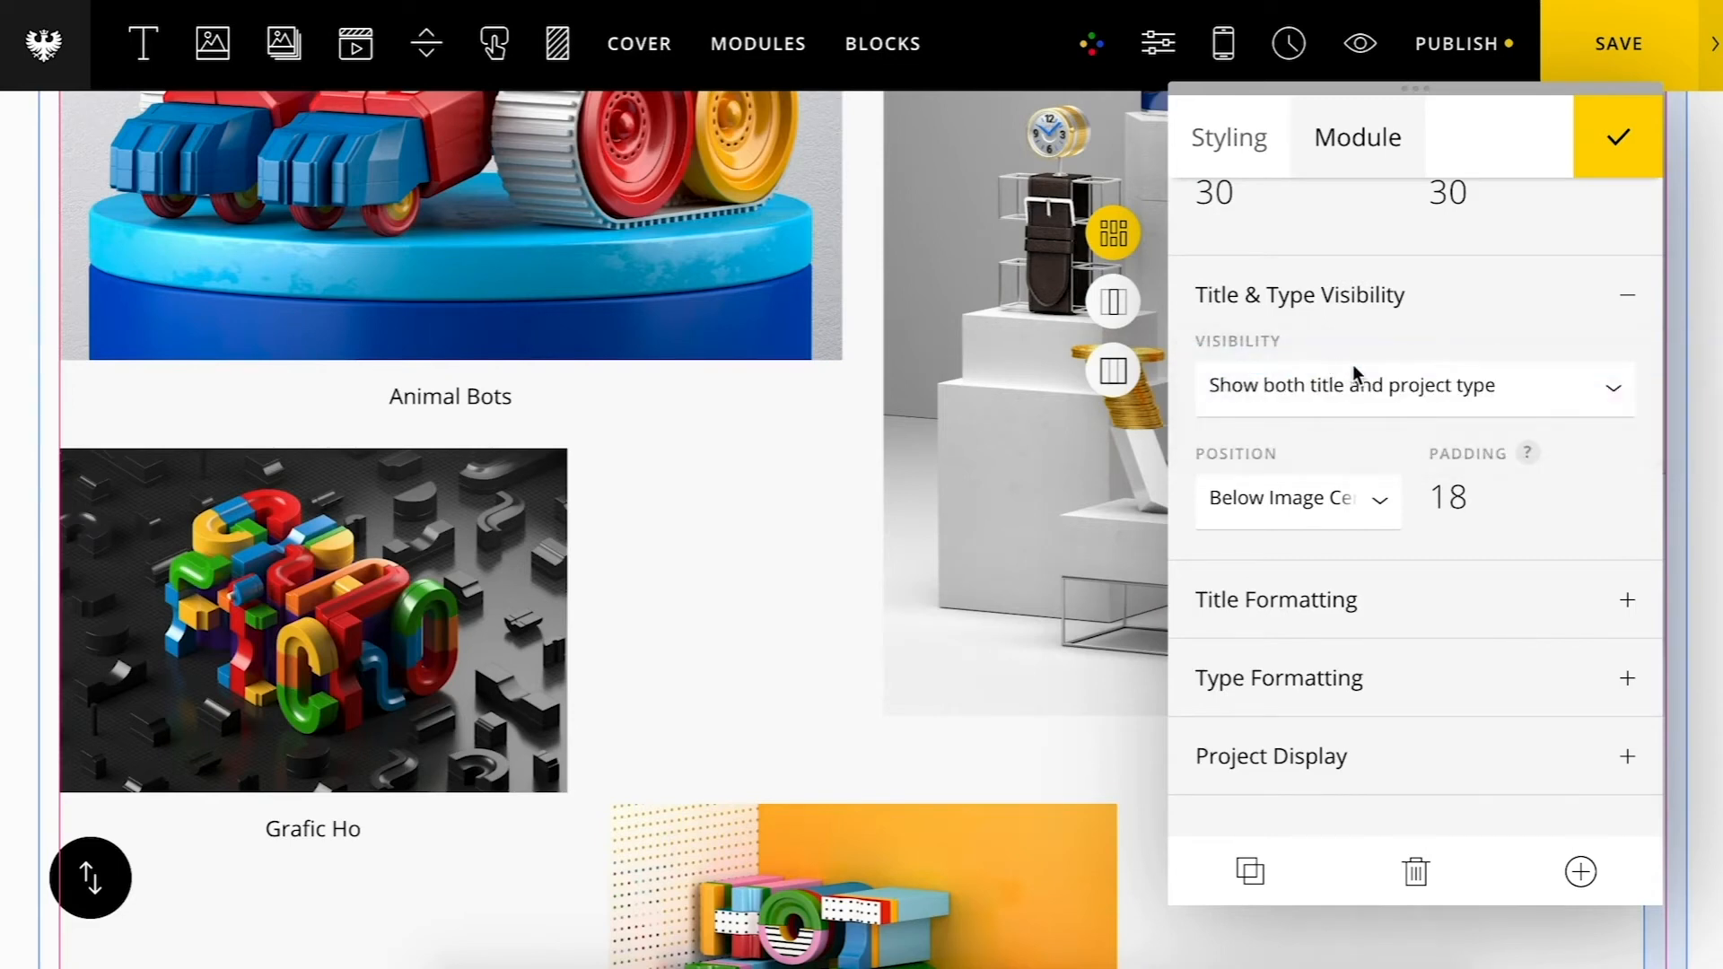
Step: Set the project title font family to Maison Neue Extended Bold
left_click(1353, 603)
scroll(1347, 604, "down", 3)
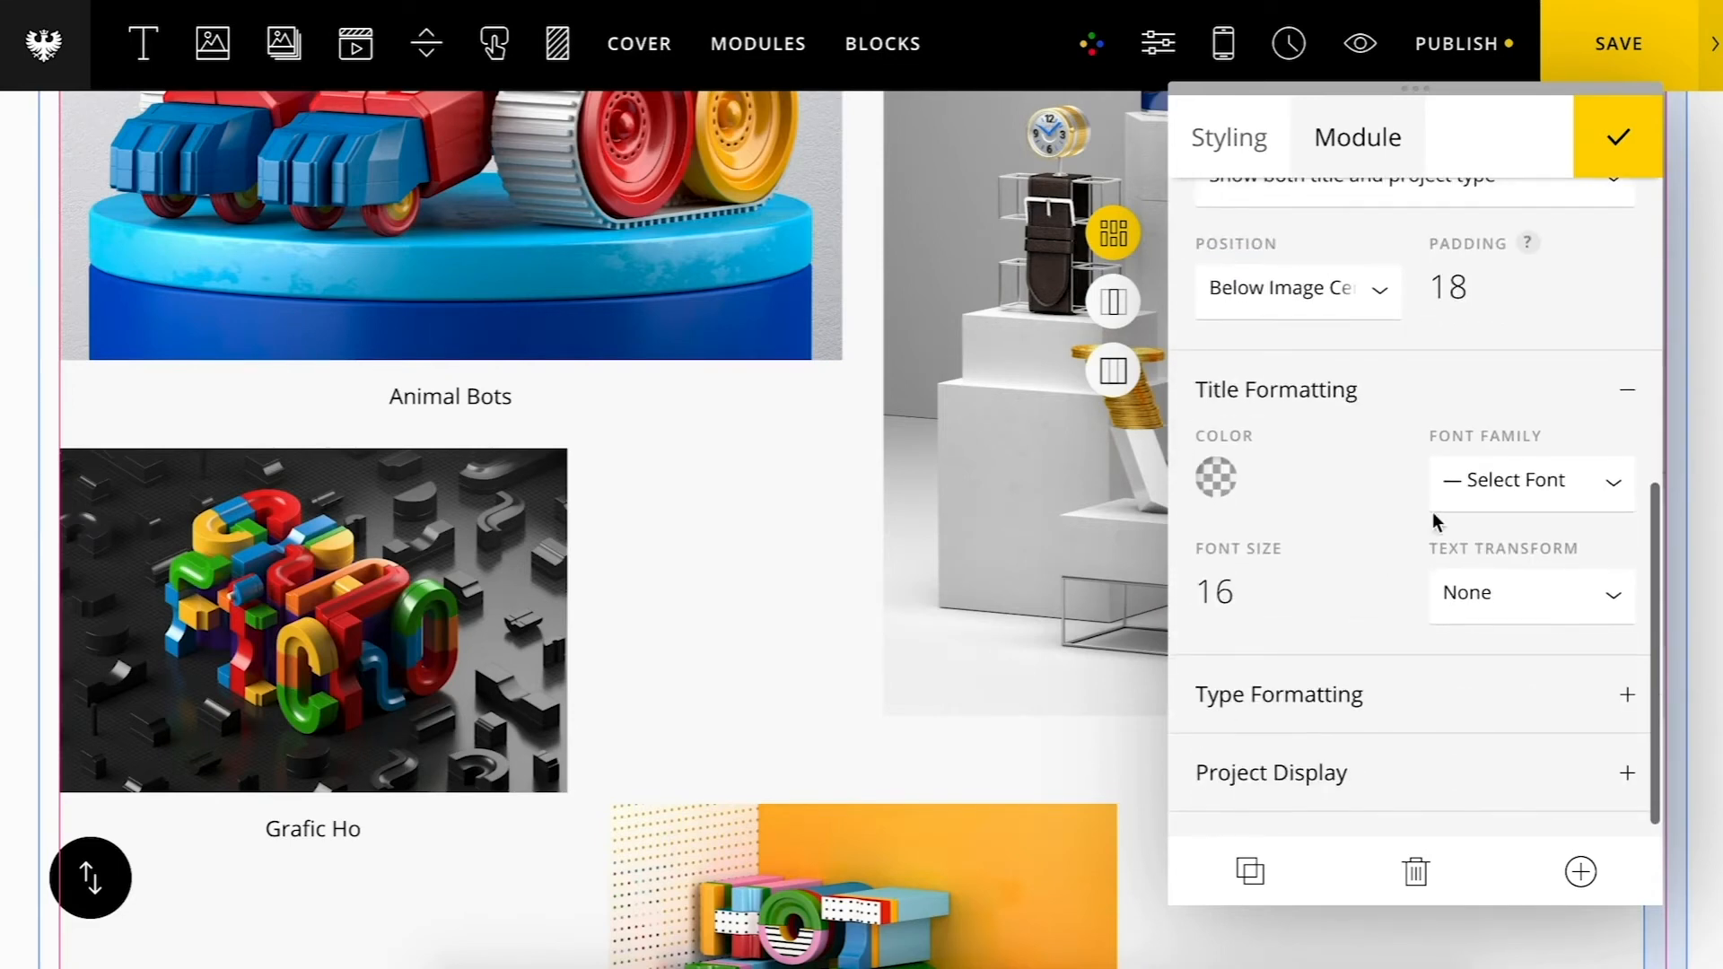
left_click(1469, 479)
left_click(1489, 557)
Step: Set the project title color to black and its font size to 24
left_click(1216, 477)
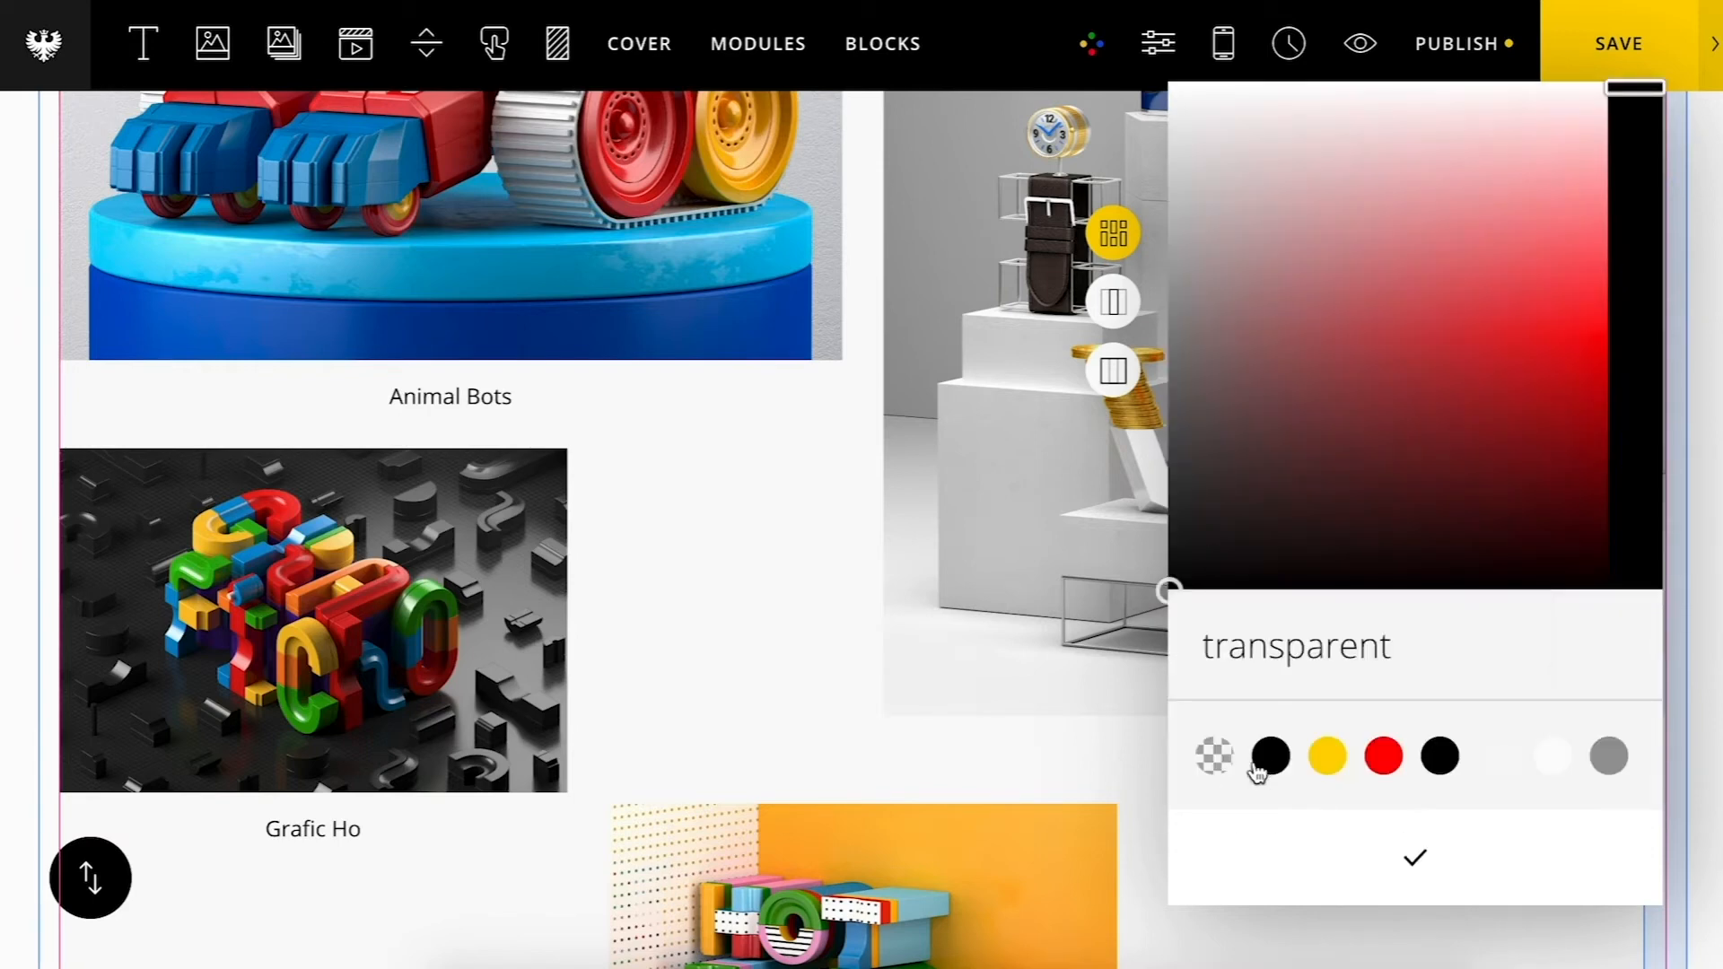
left_click(1269, 763)
left_click(1341, 858)
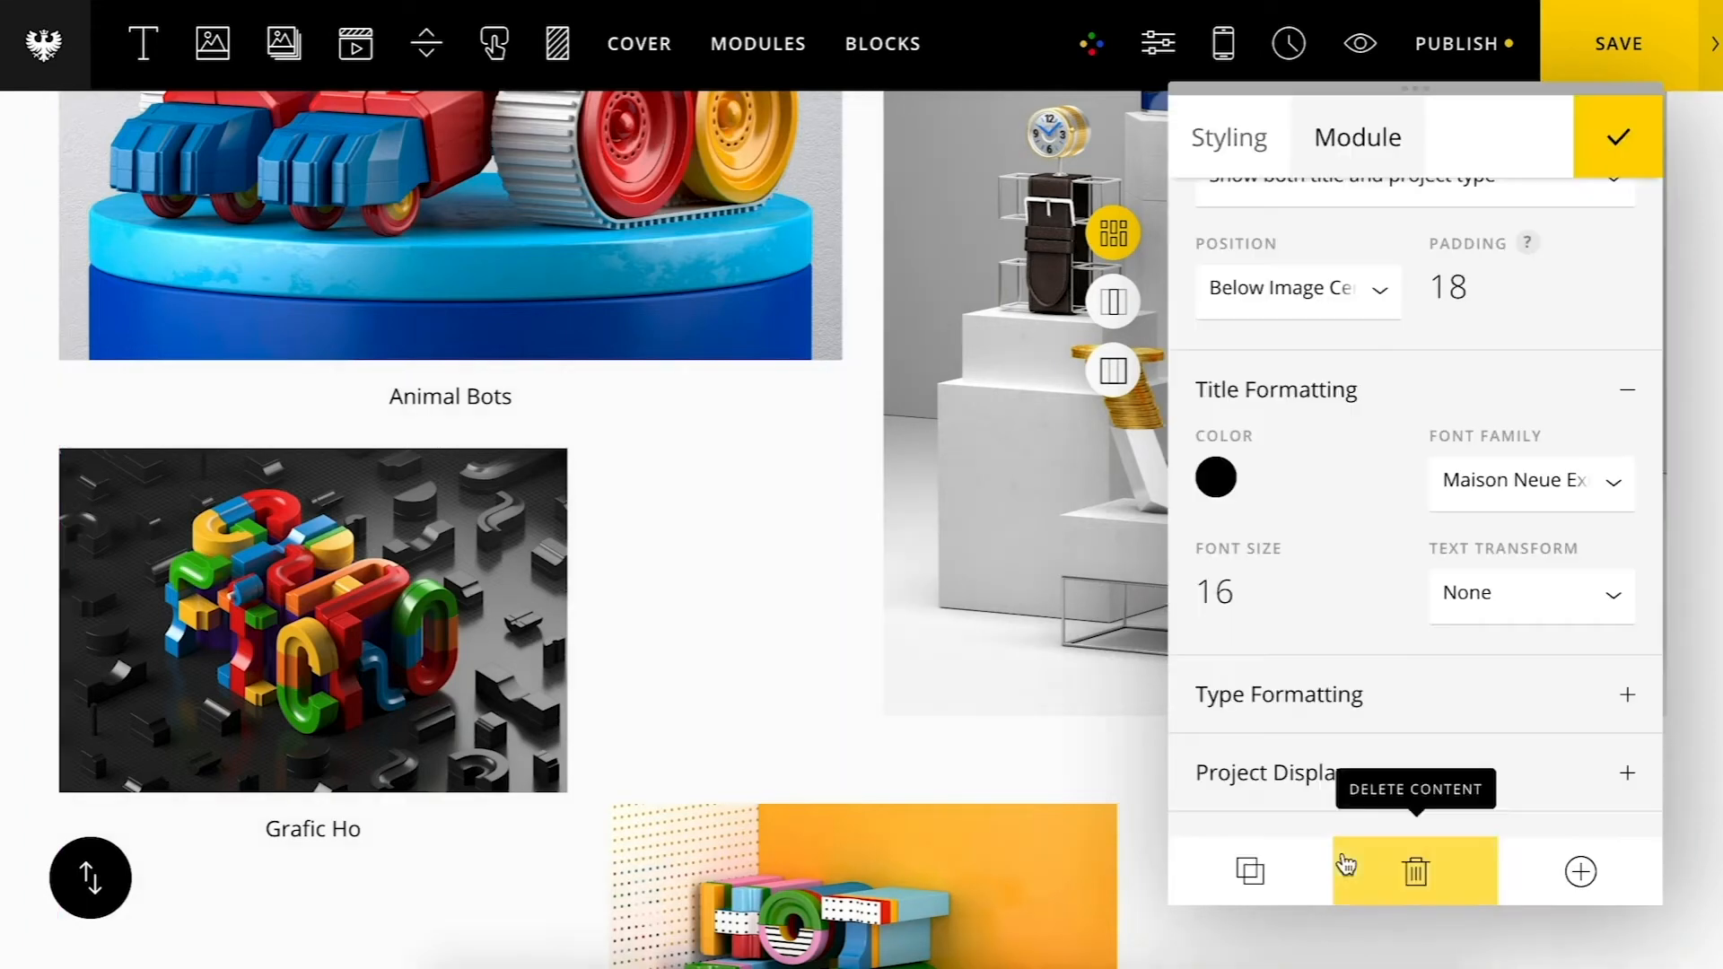
left_click_drag(1281, 581, 1277, 563)
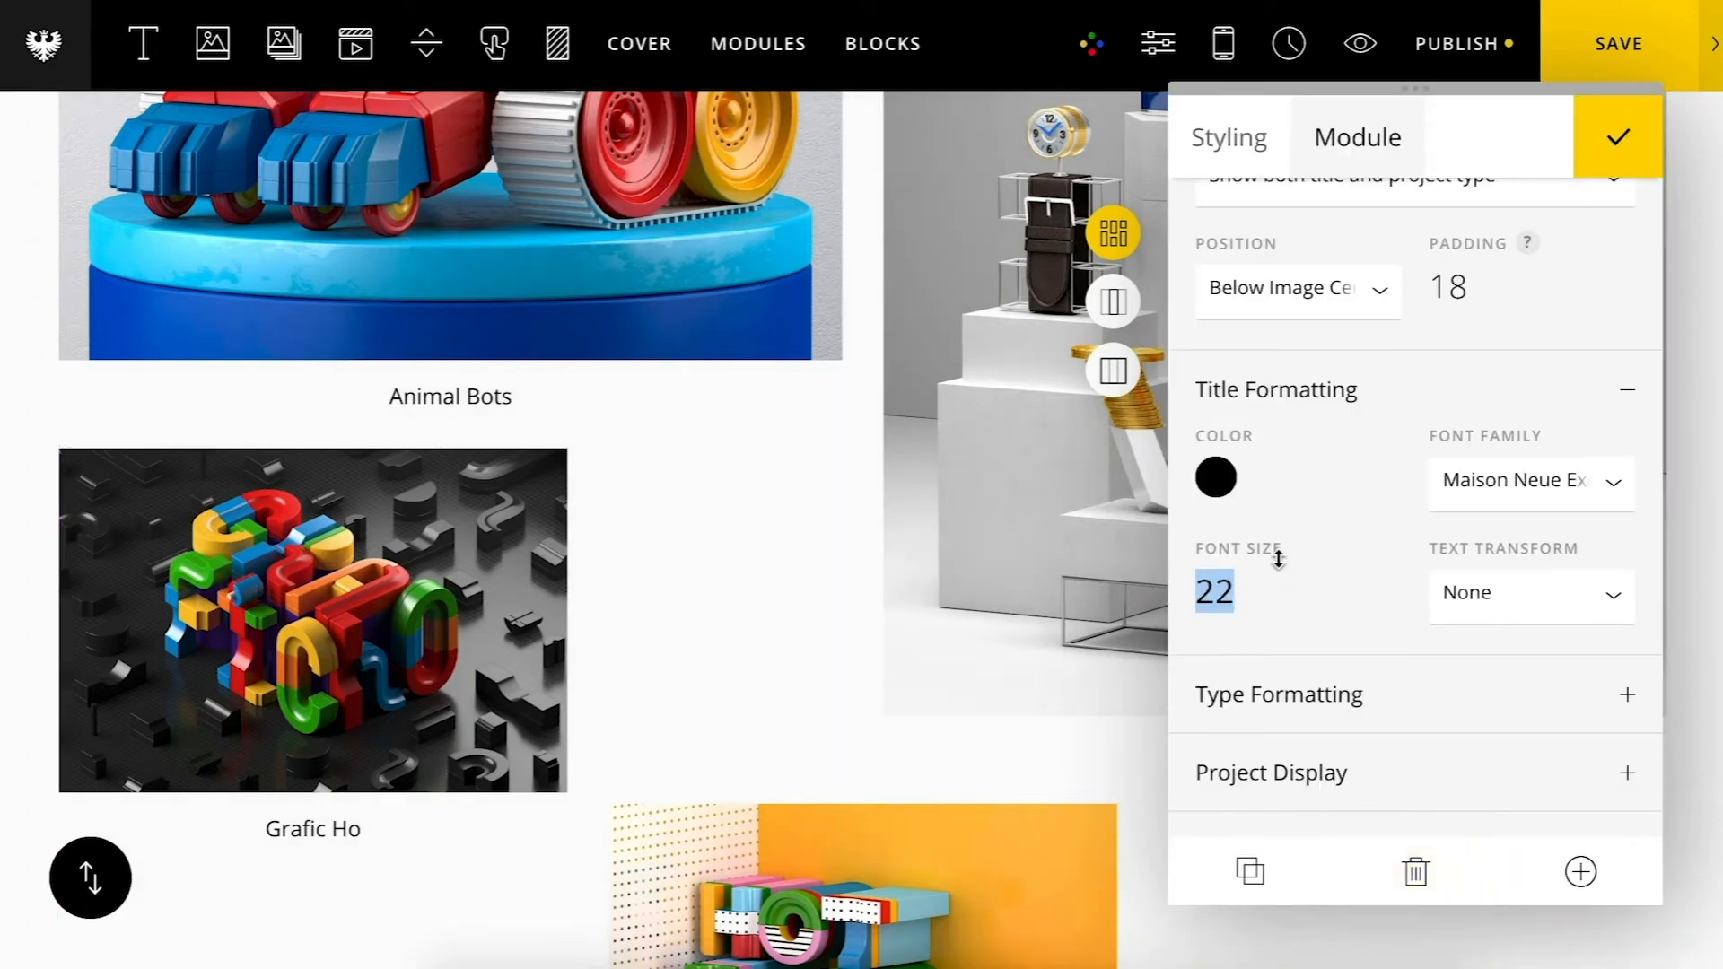
Step: Set the project type font to Maison Neue Light and its color to grey
left_click(1331, 725)
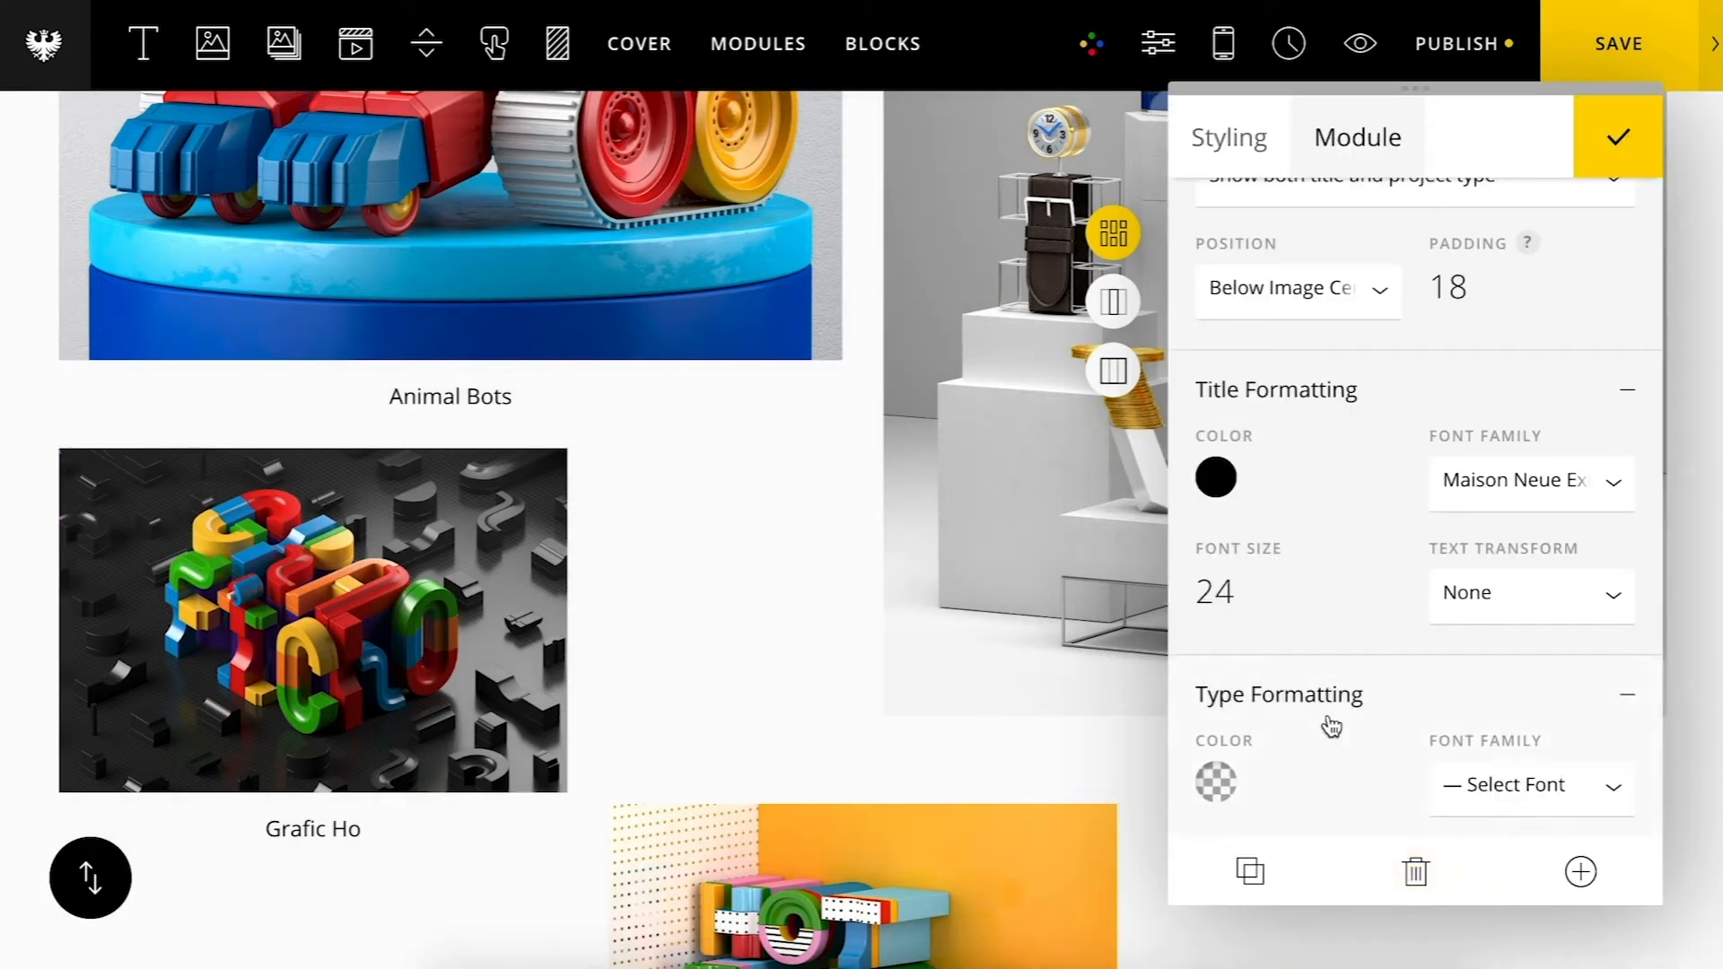
scroll(1441, 667, "down", 3)
left_click(1491, 529)
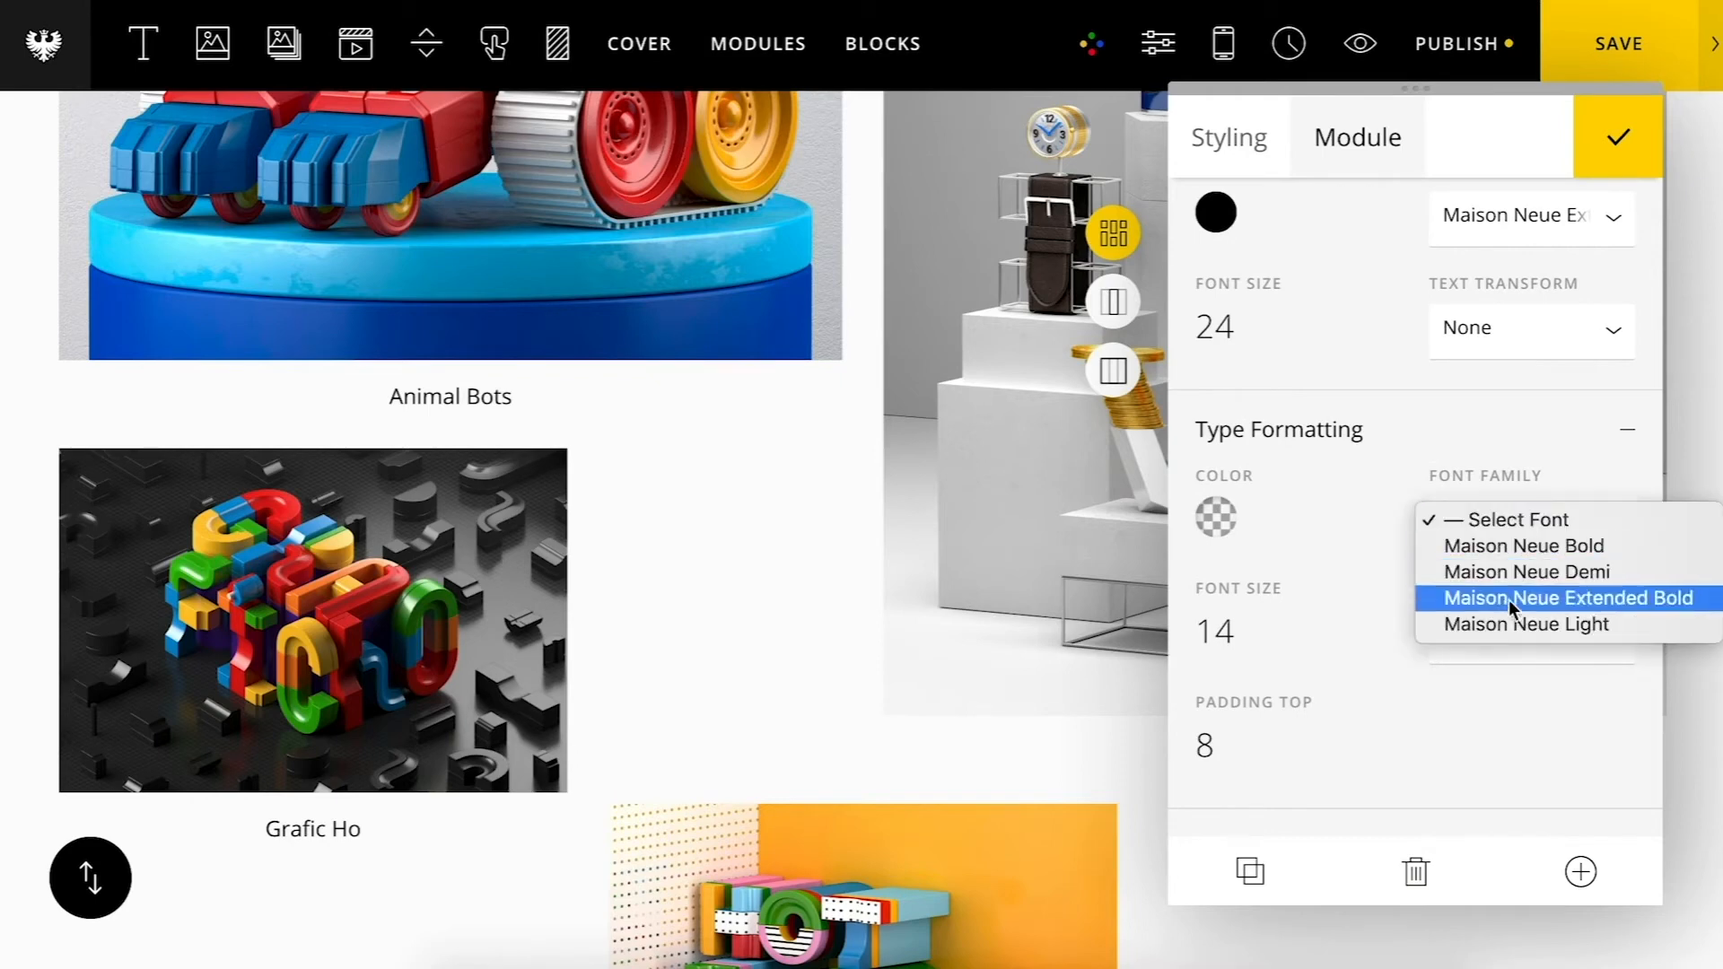
left_click(1511, 623)
left_click(1220, 520)
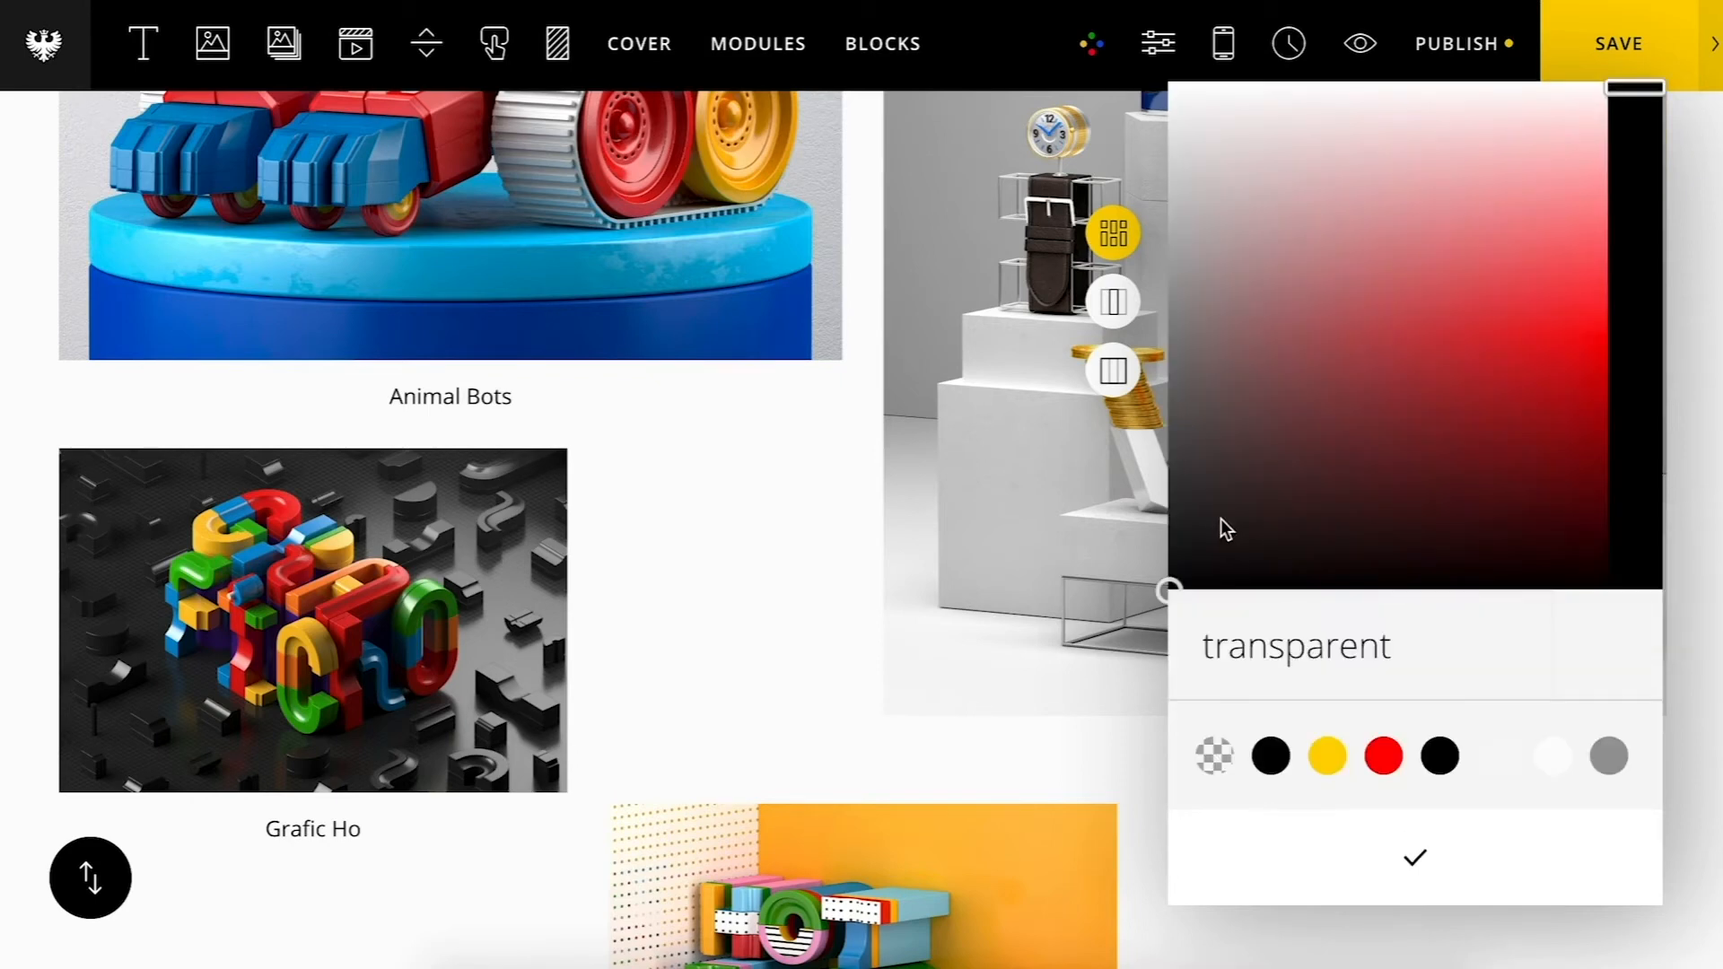
left_click(1624, 758)
left_click(1415, 858)
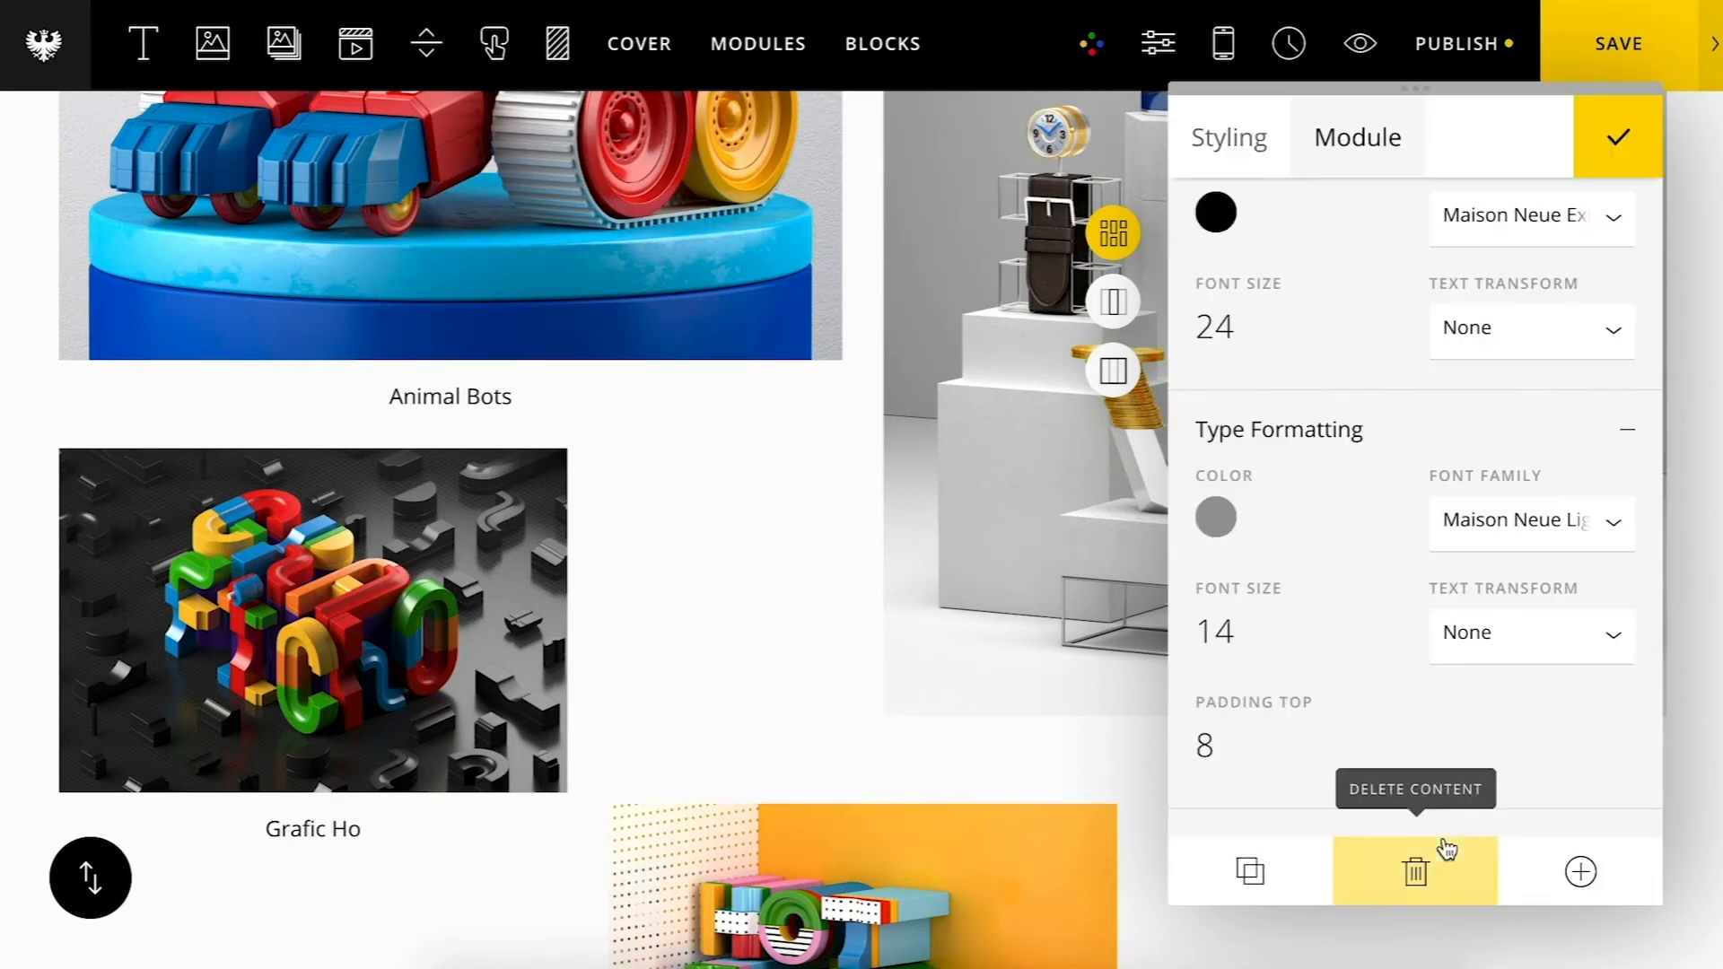
Step: Refresh the grid to apply the new title and type formatting
scroll(1405, 655, "up", 10)
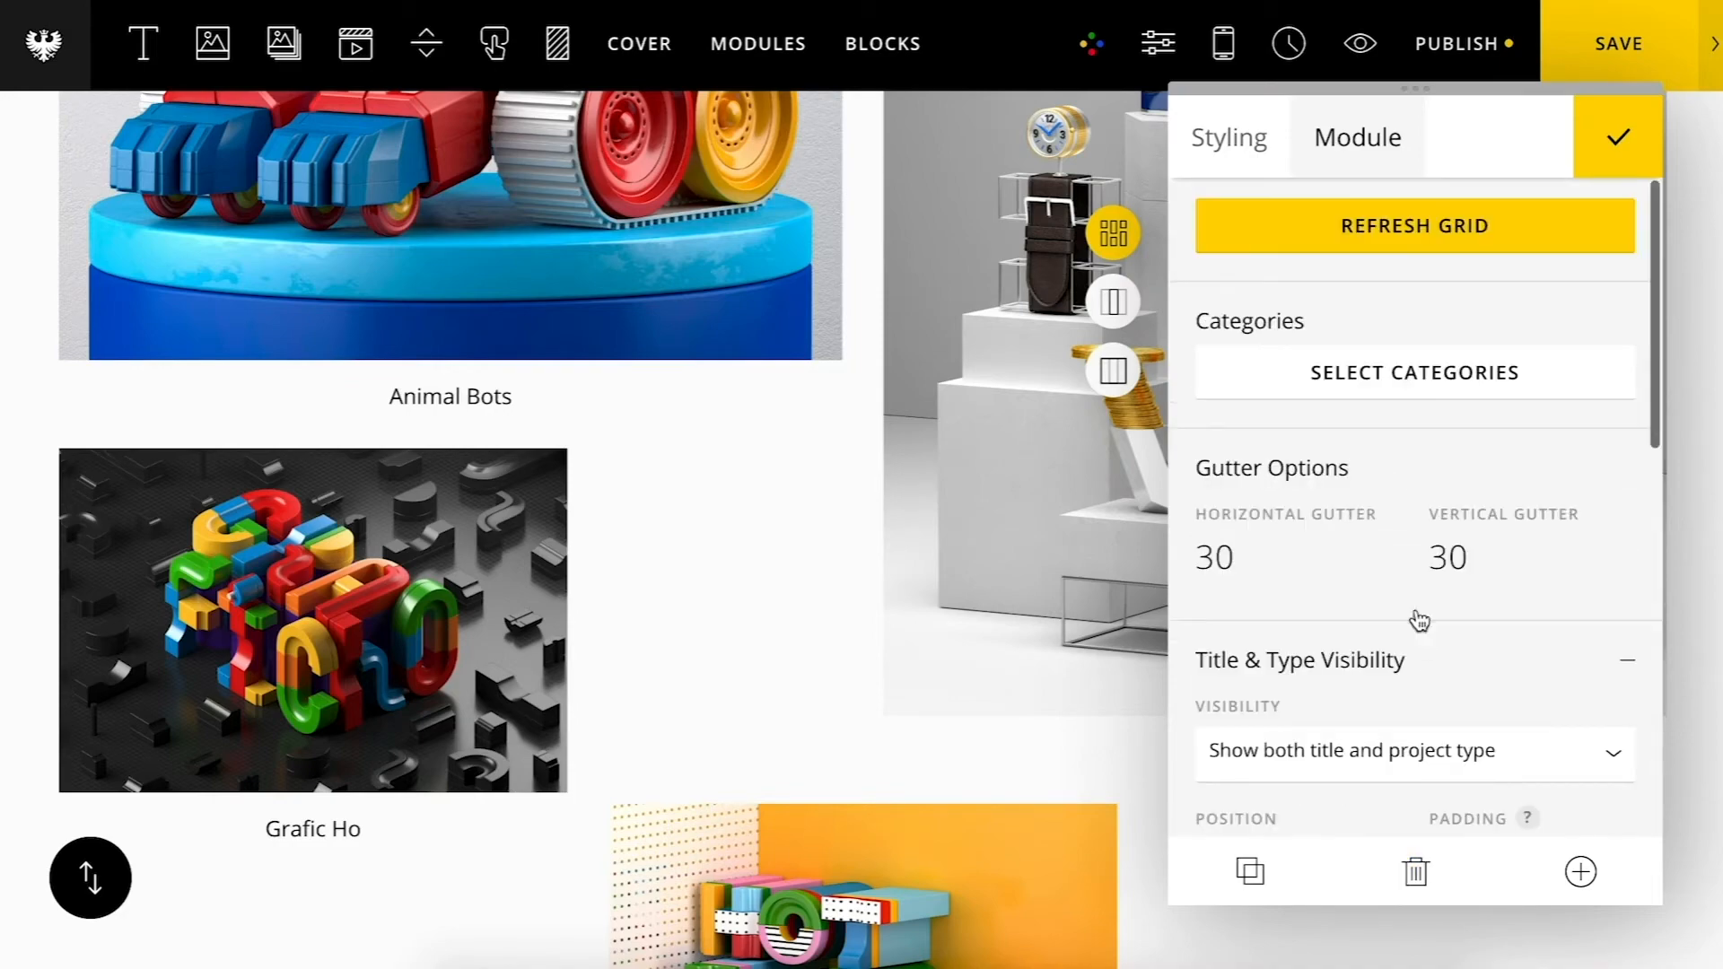
left_click(1398, 259)
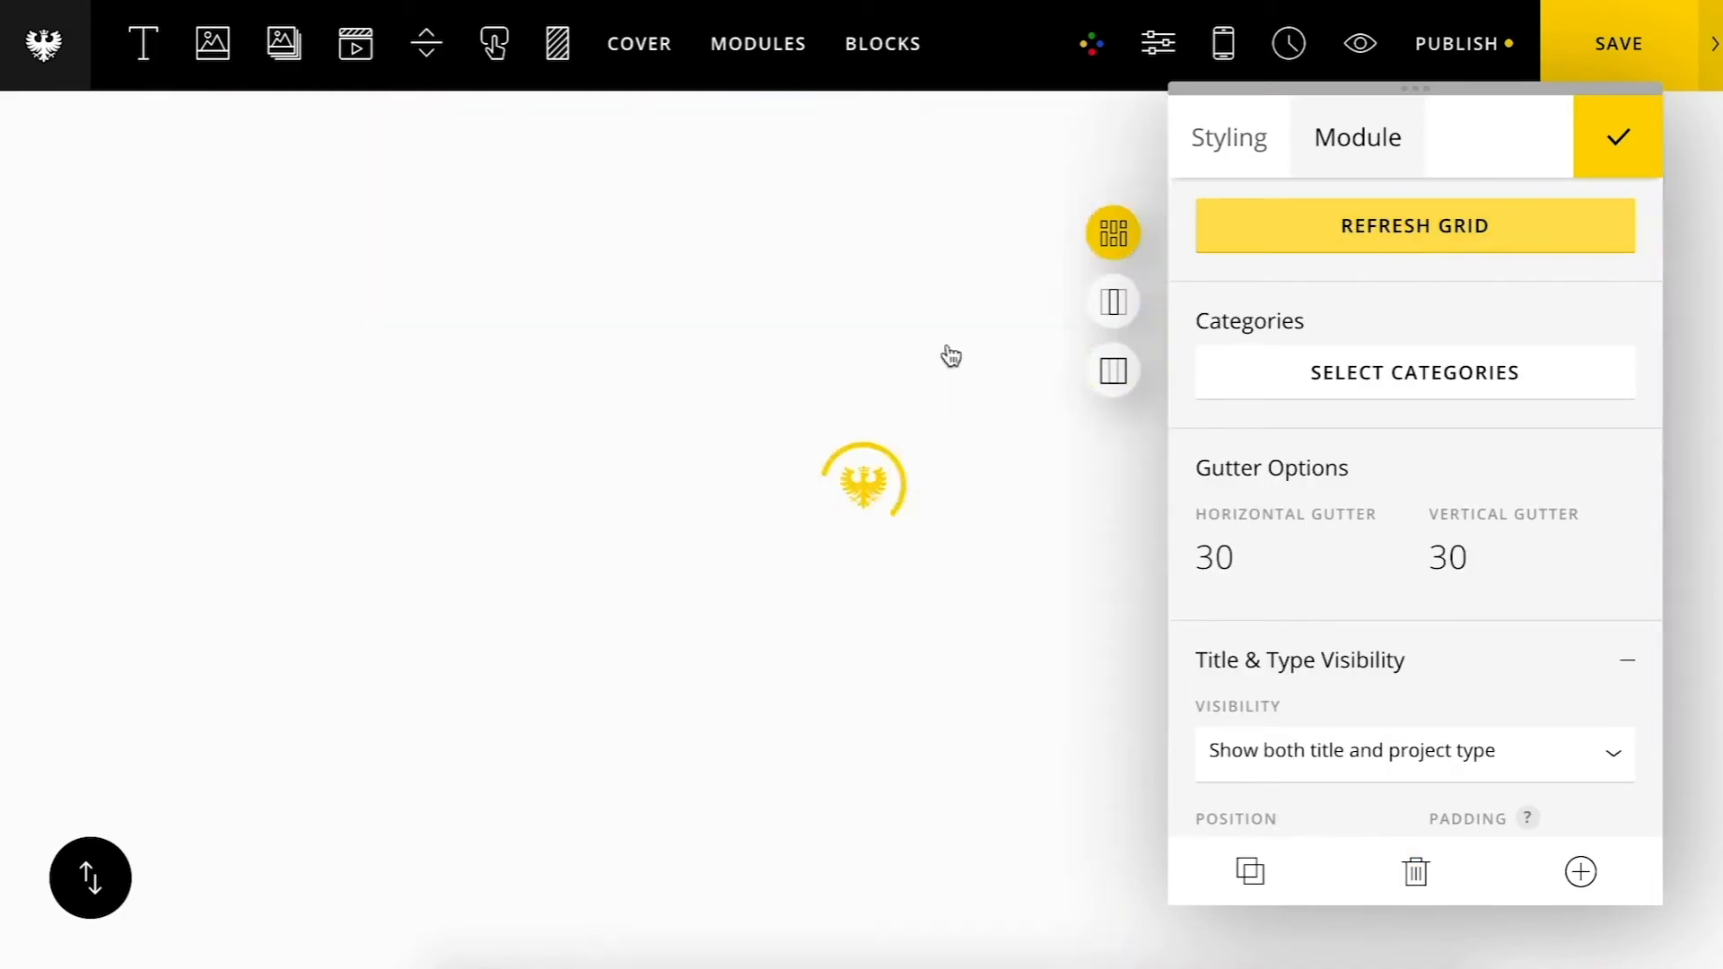
scroll(592, 397, "down", 8)
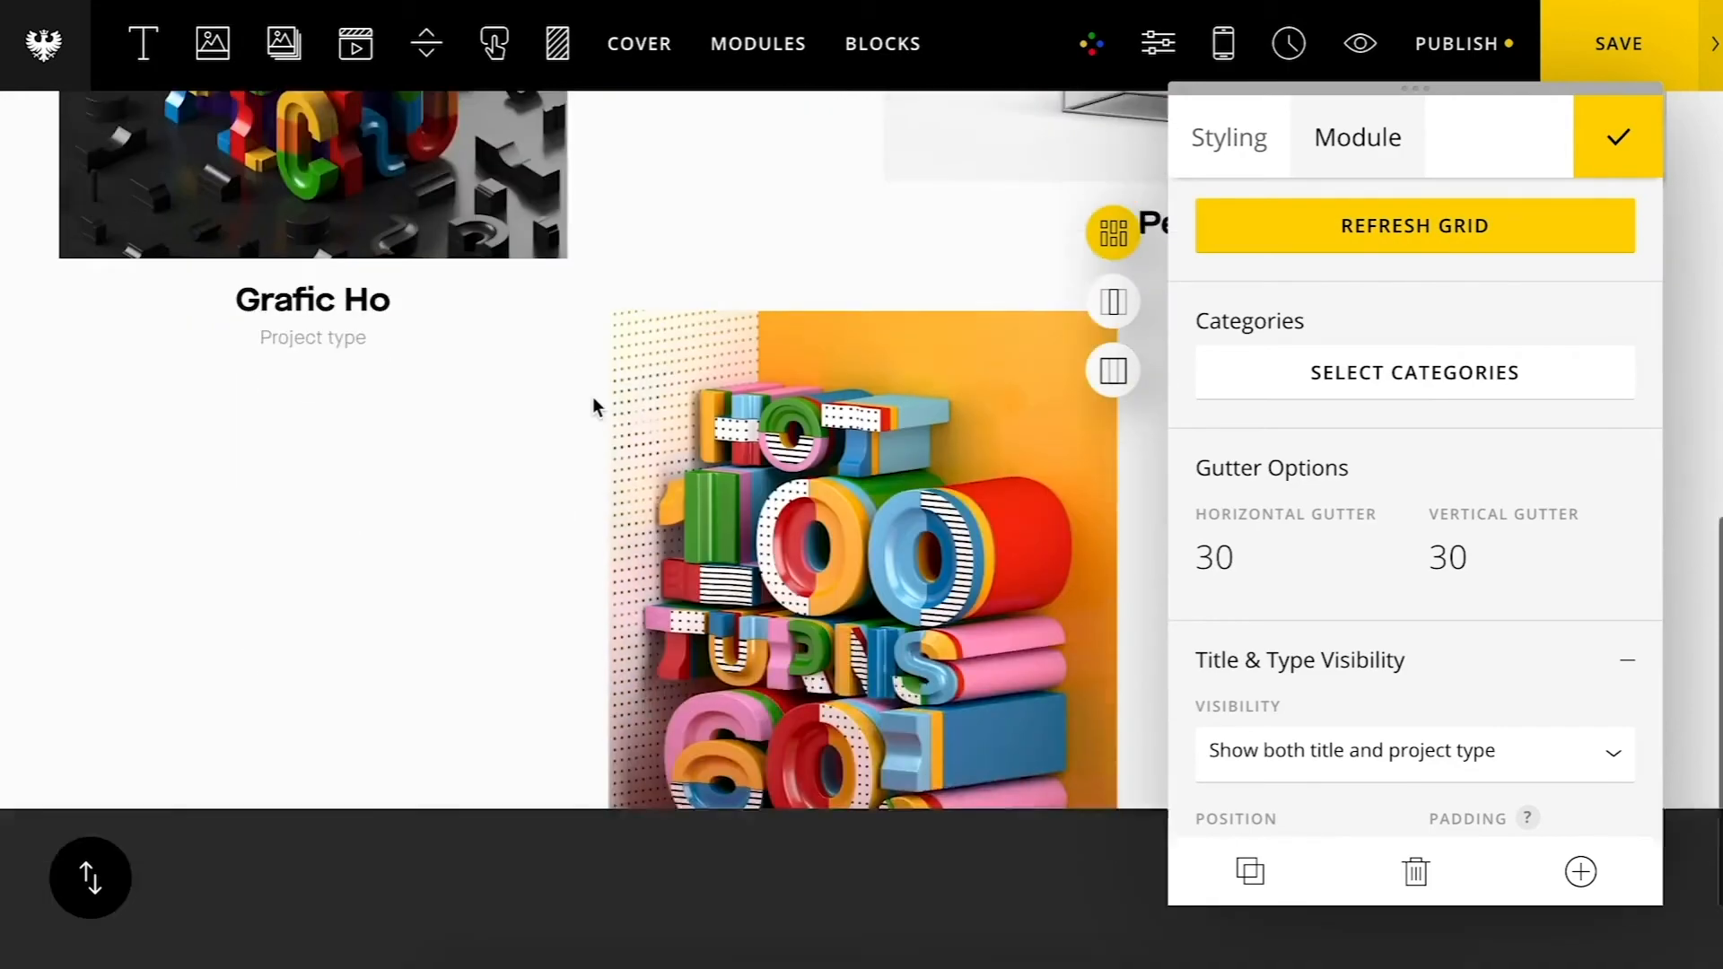
scroll(861, 548, "up", 10)
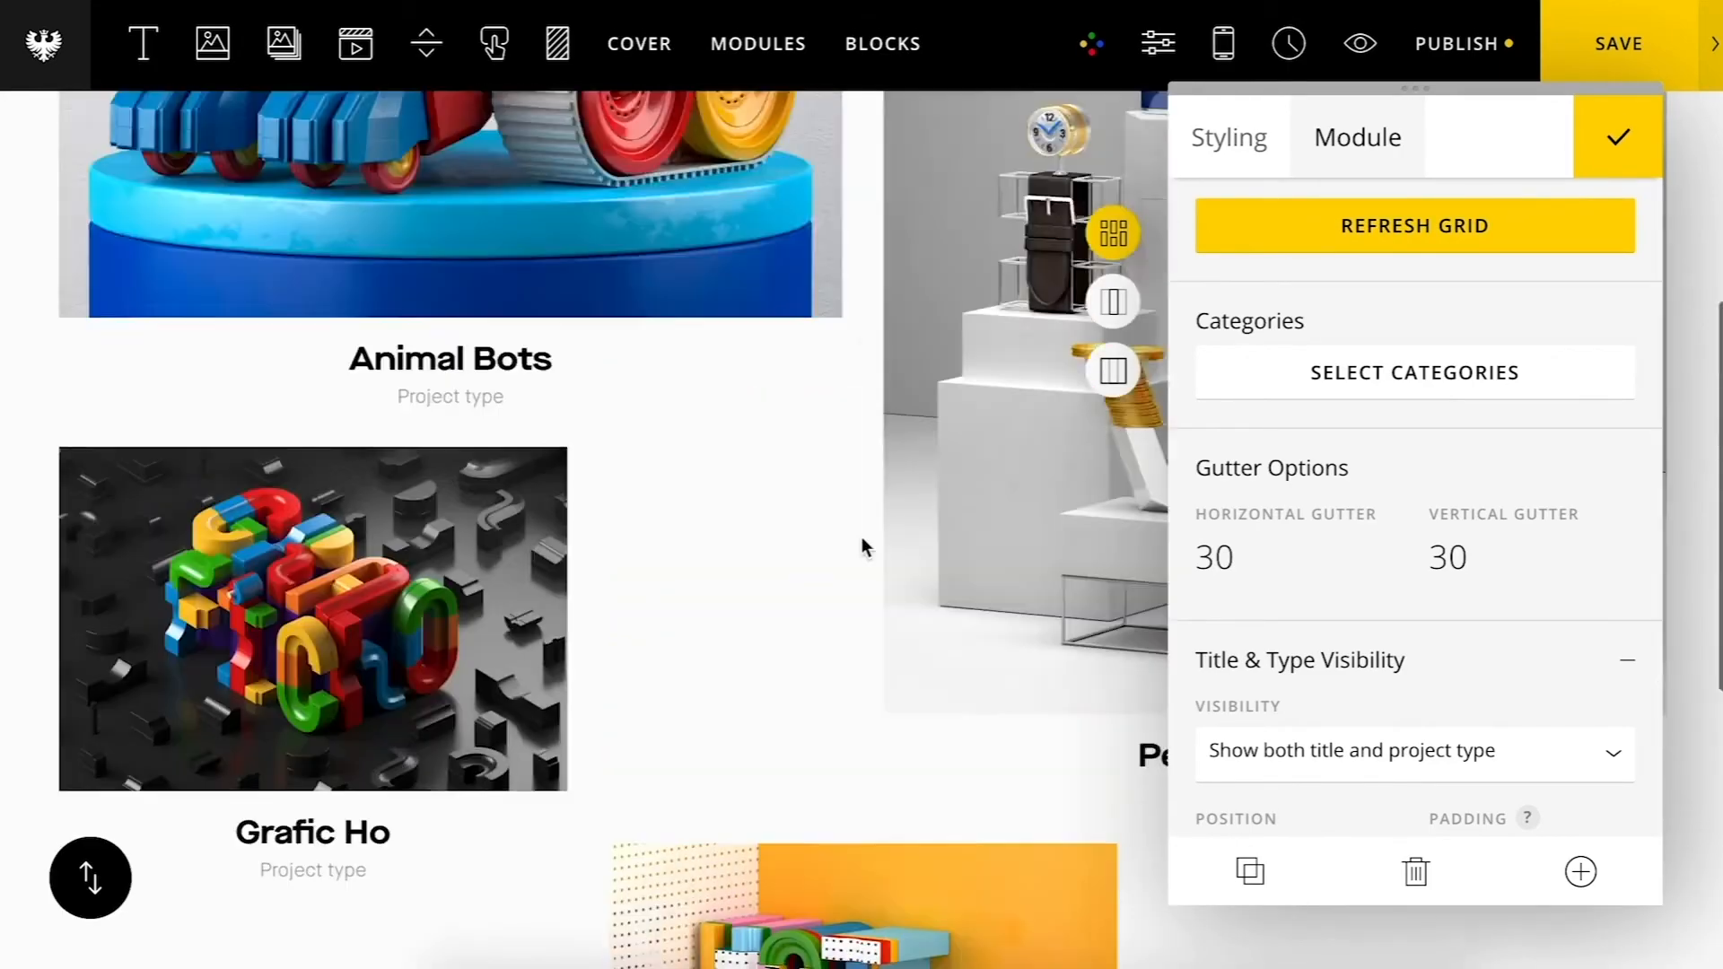
scroll(862, 547, "up", 5)
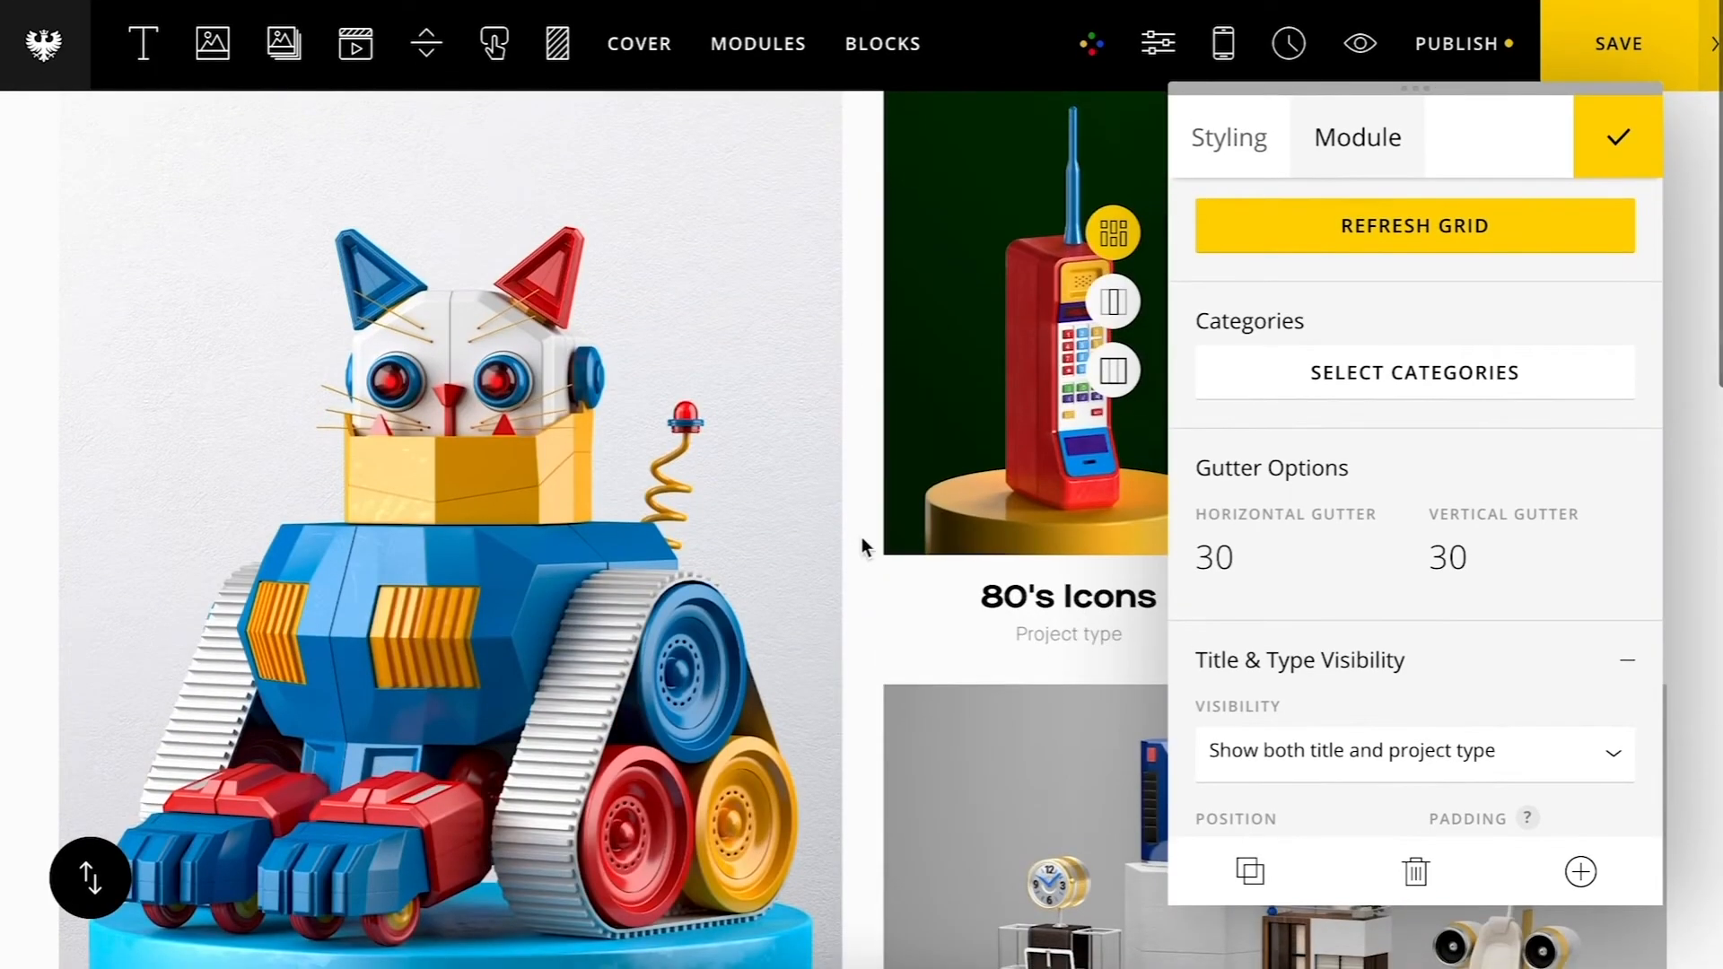
Step: Close the grid module settings and save the page
scroll(1394, 523, "down", 5)
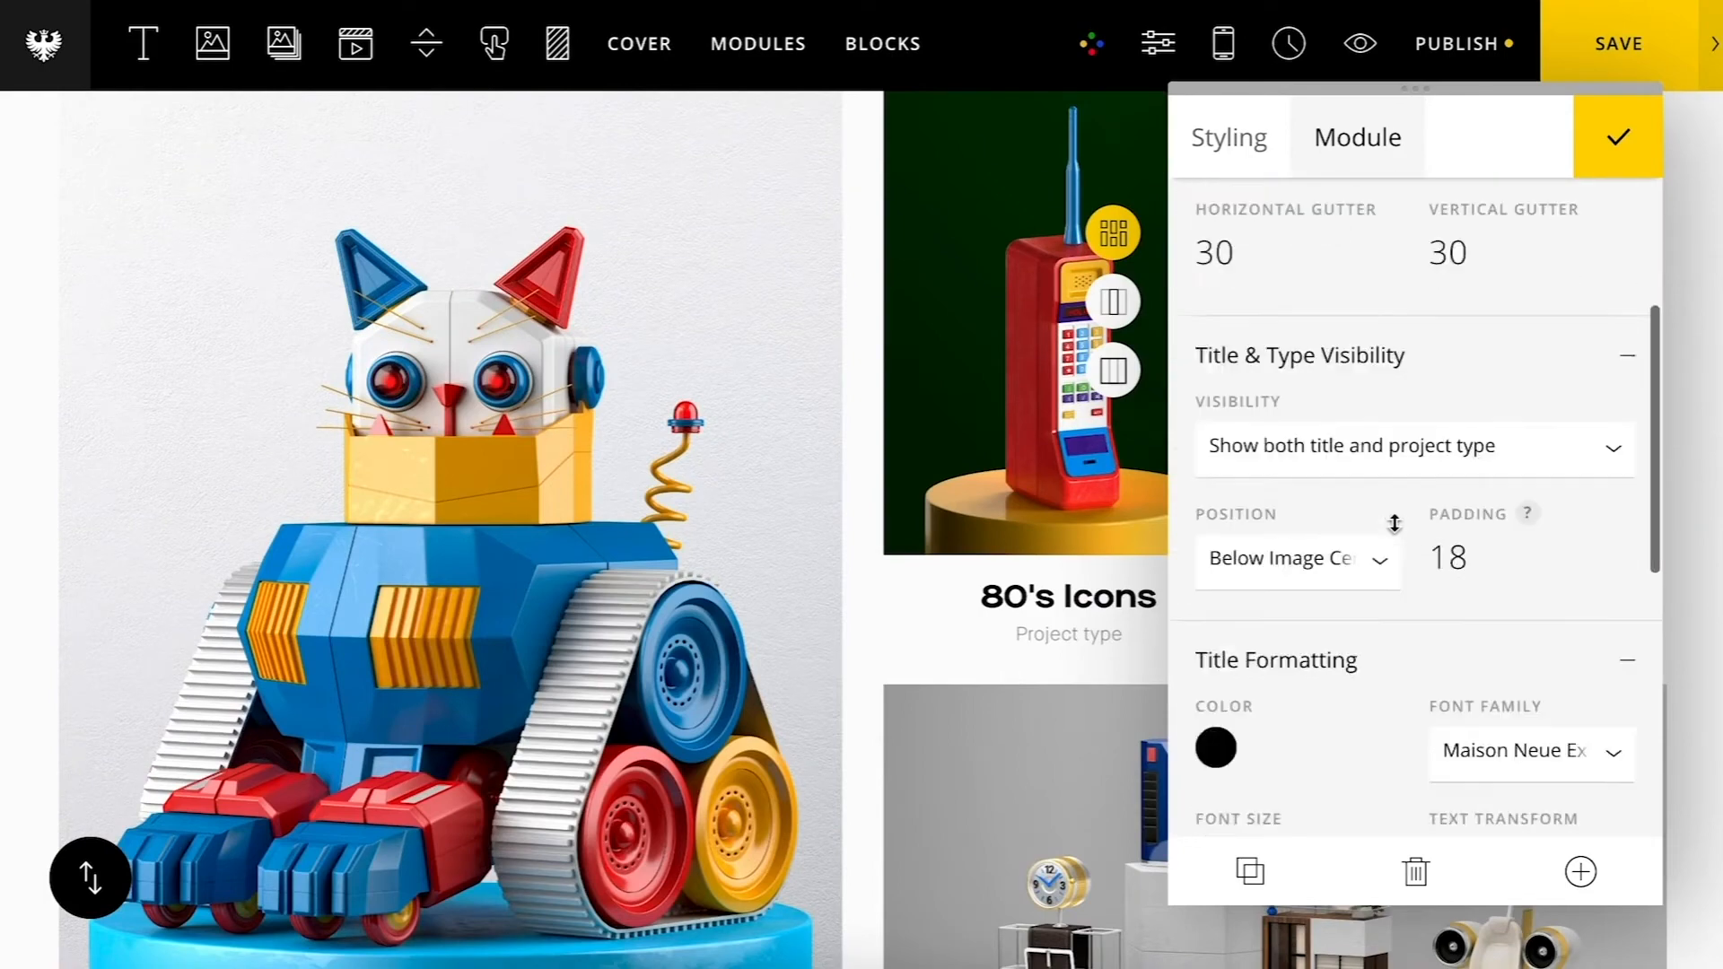
scroll(1393, 521, "down", 5)
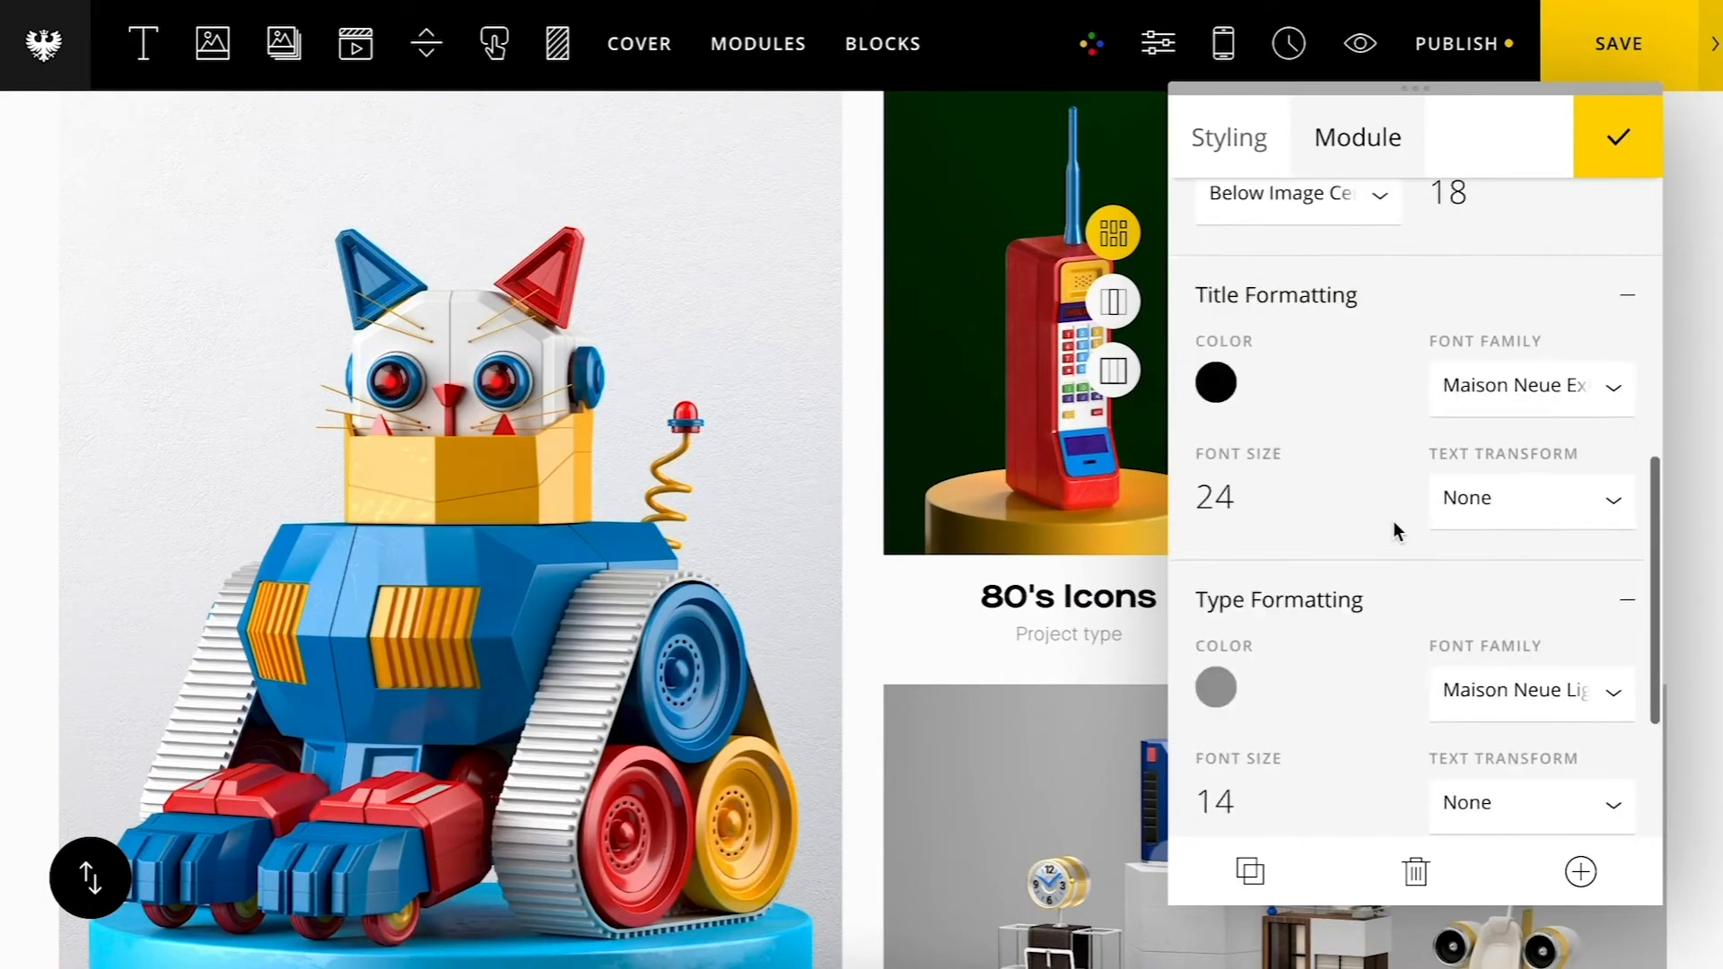
scroll(1047, 542, "down", 5)
scroll(1046, 542, "down", 2)
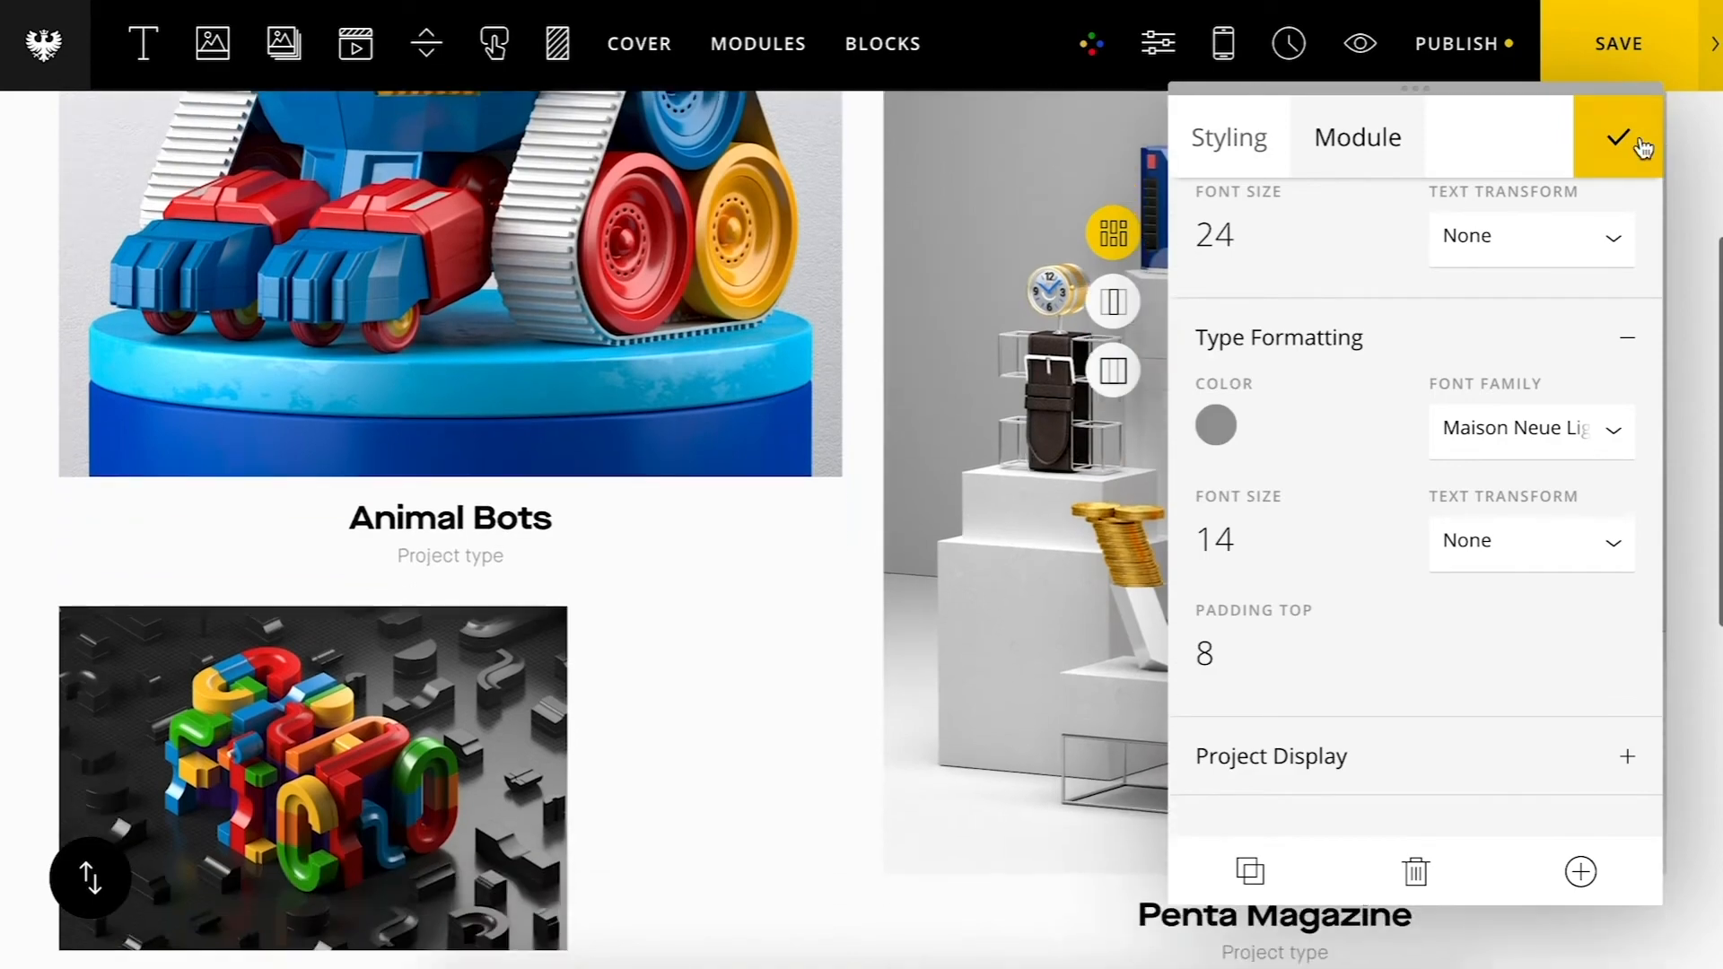
left_click(1643, 148)
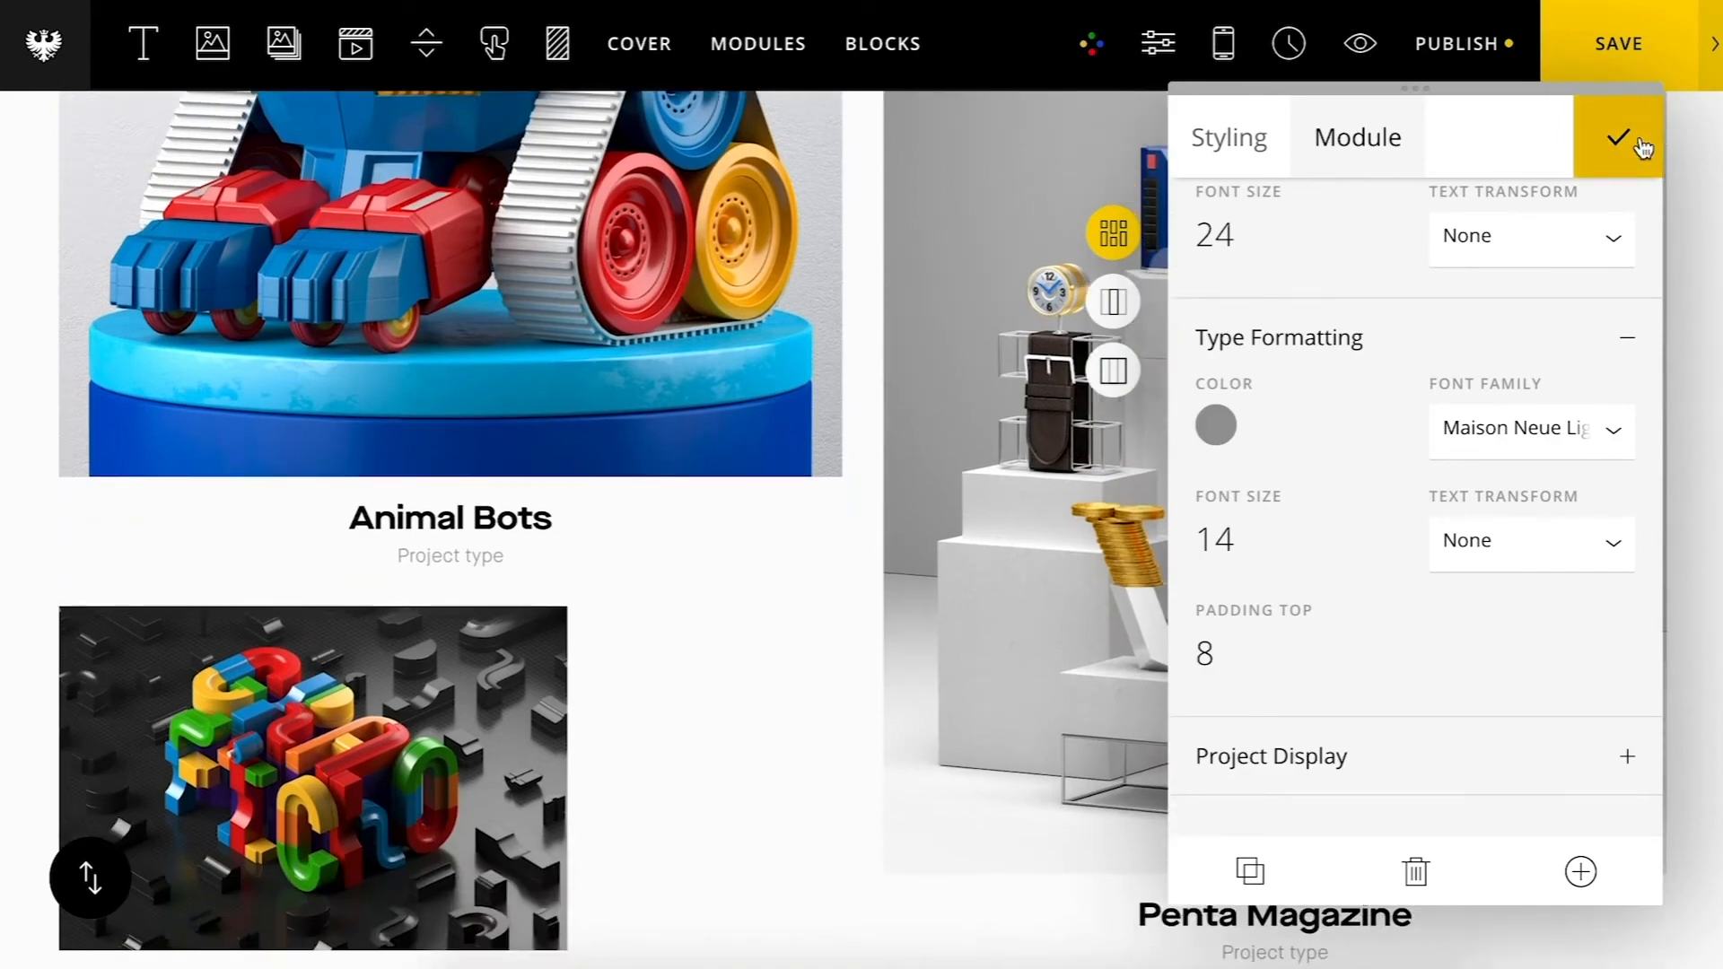
left_click(1623, 54)
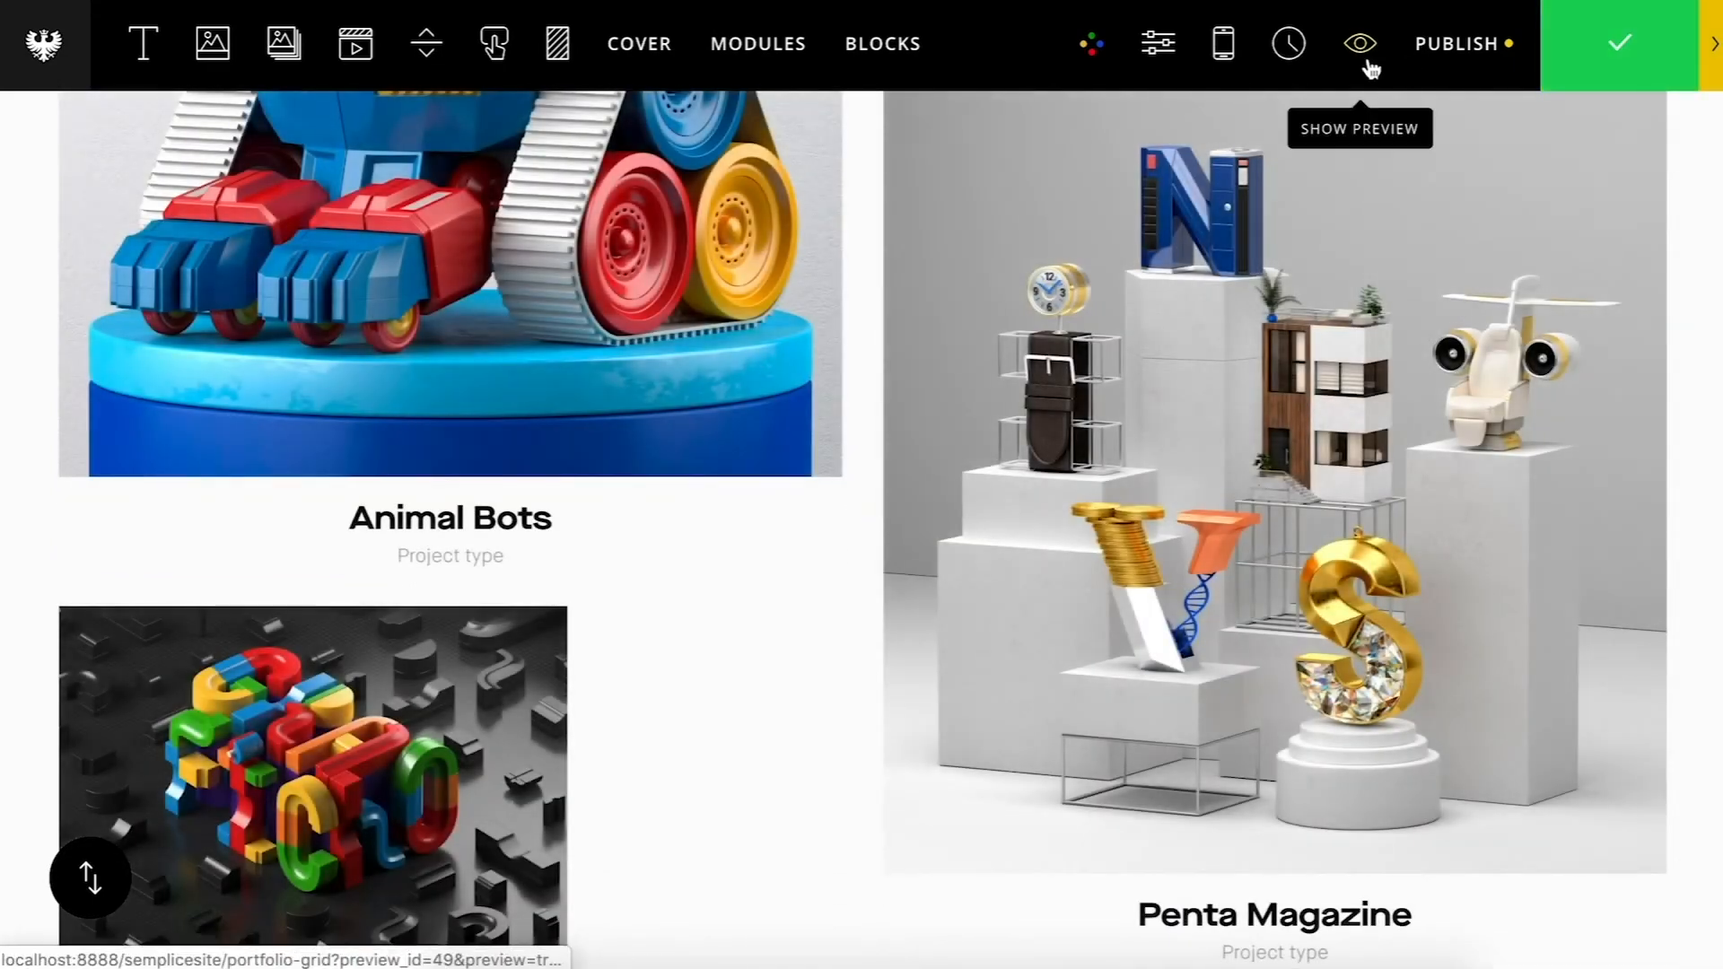
Step: Preview the page and scroll through the portfolio grid
left_click(1368, 61)
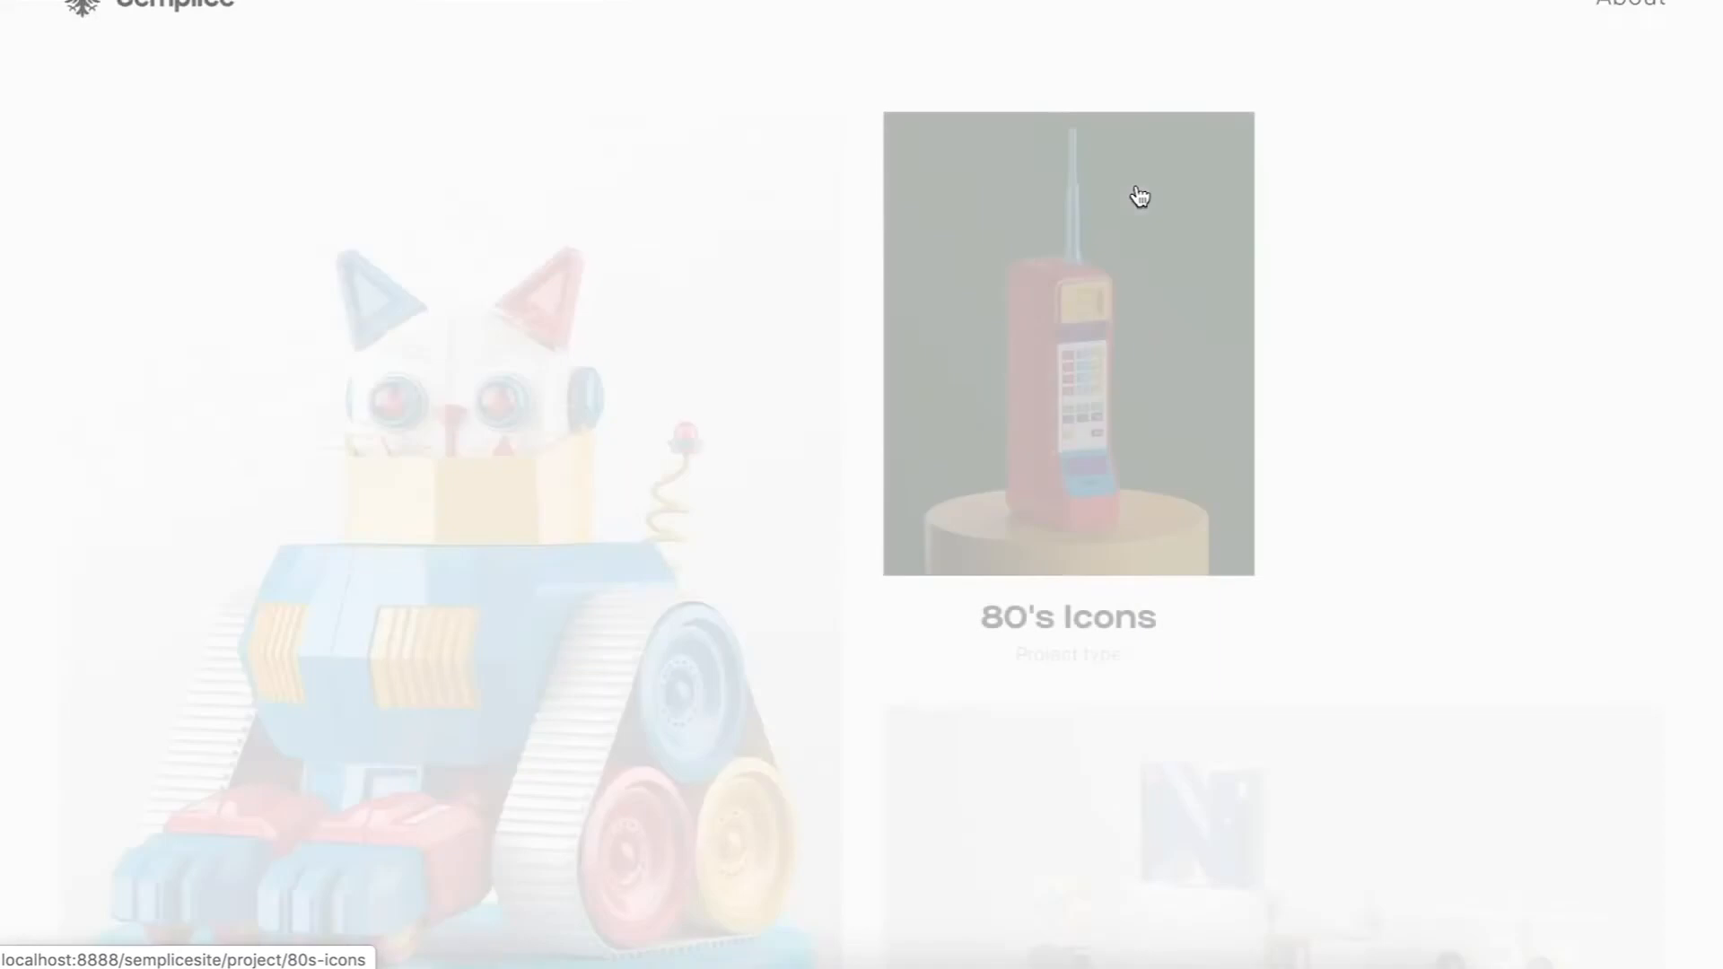
scroll(1412, 557, "down", 7)
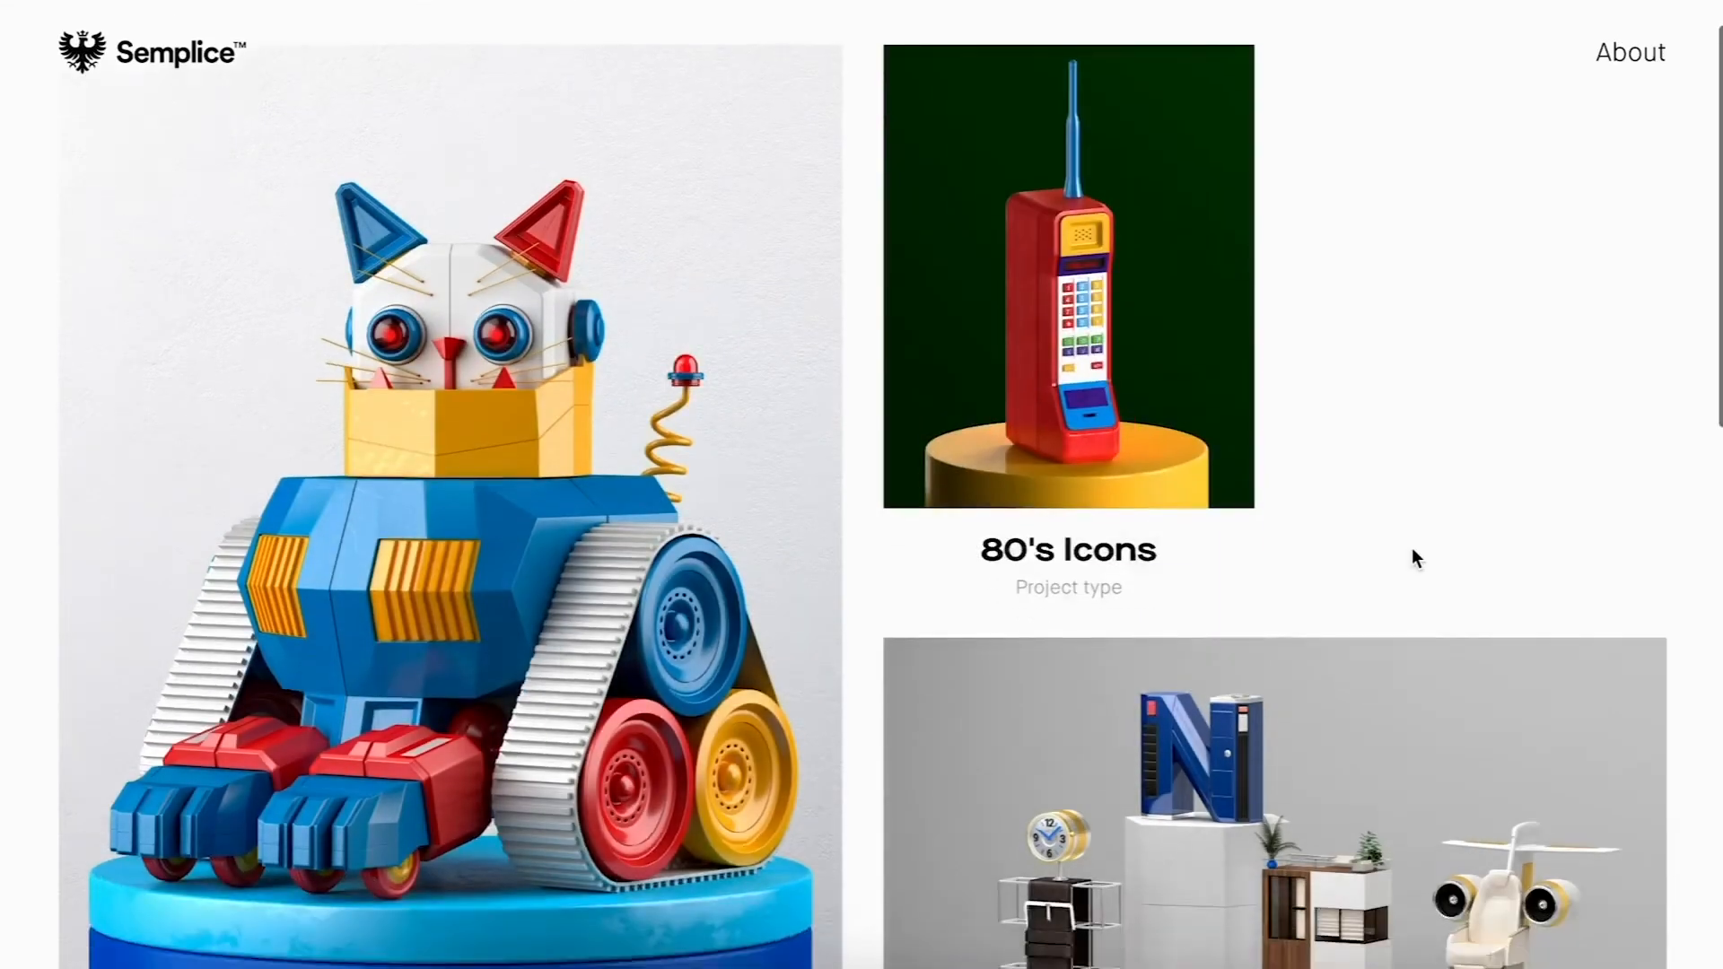
scroll(1415, 559, "down", 7)
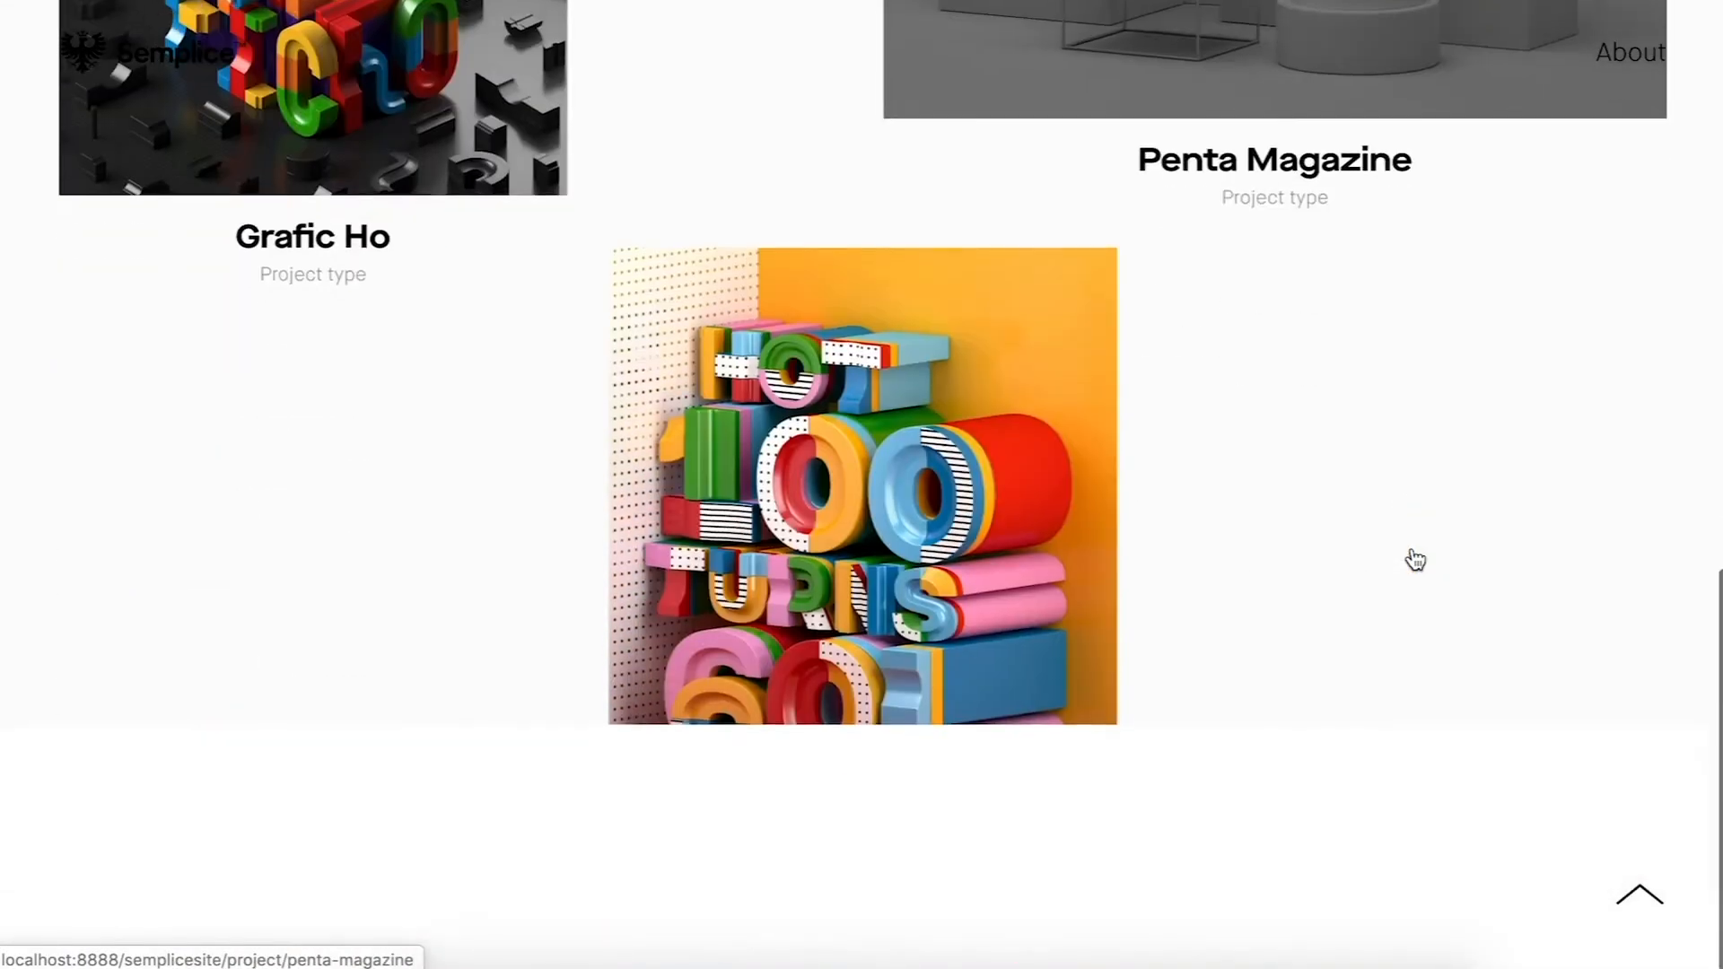
scroll(1412, 558, "up", 15)
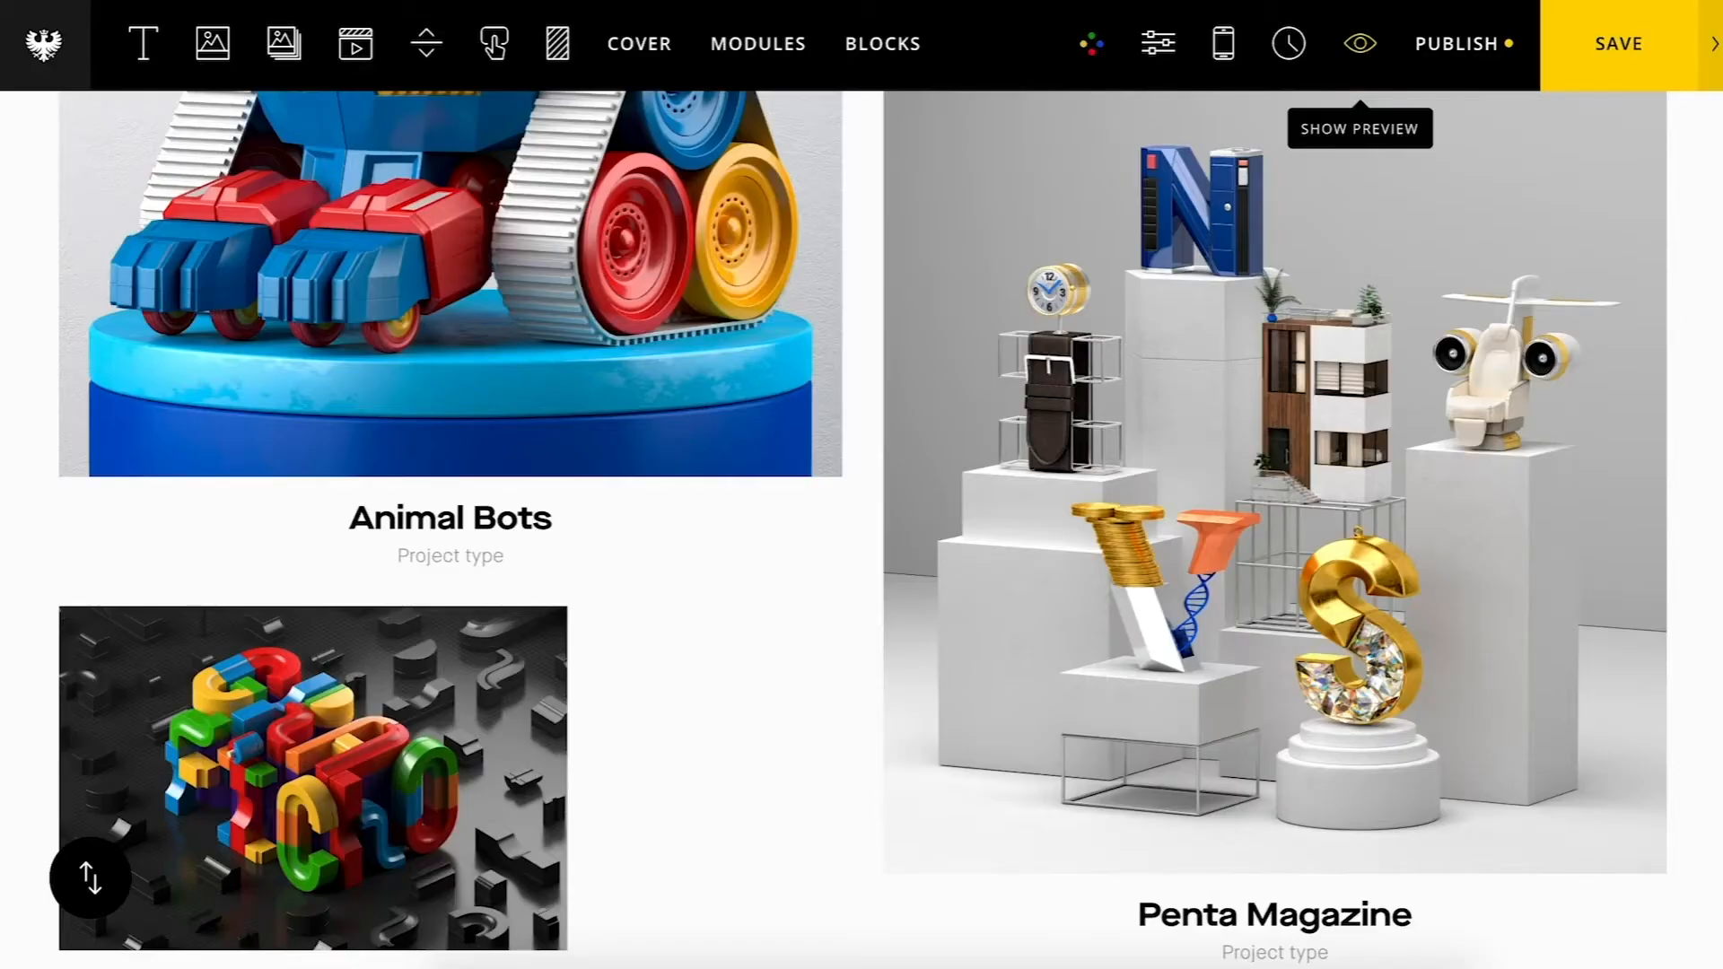
Step: Set the grid's project display to Category Live Filter
left_click(1119, 417)
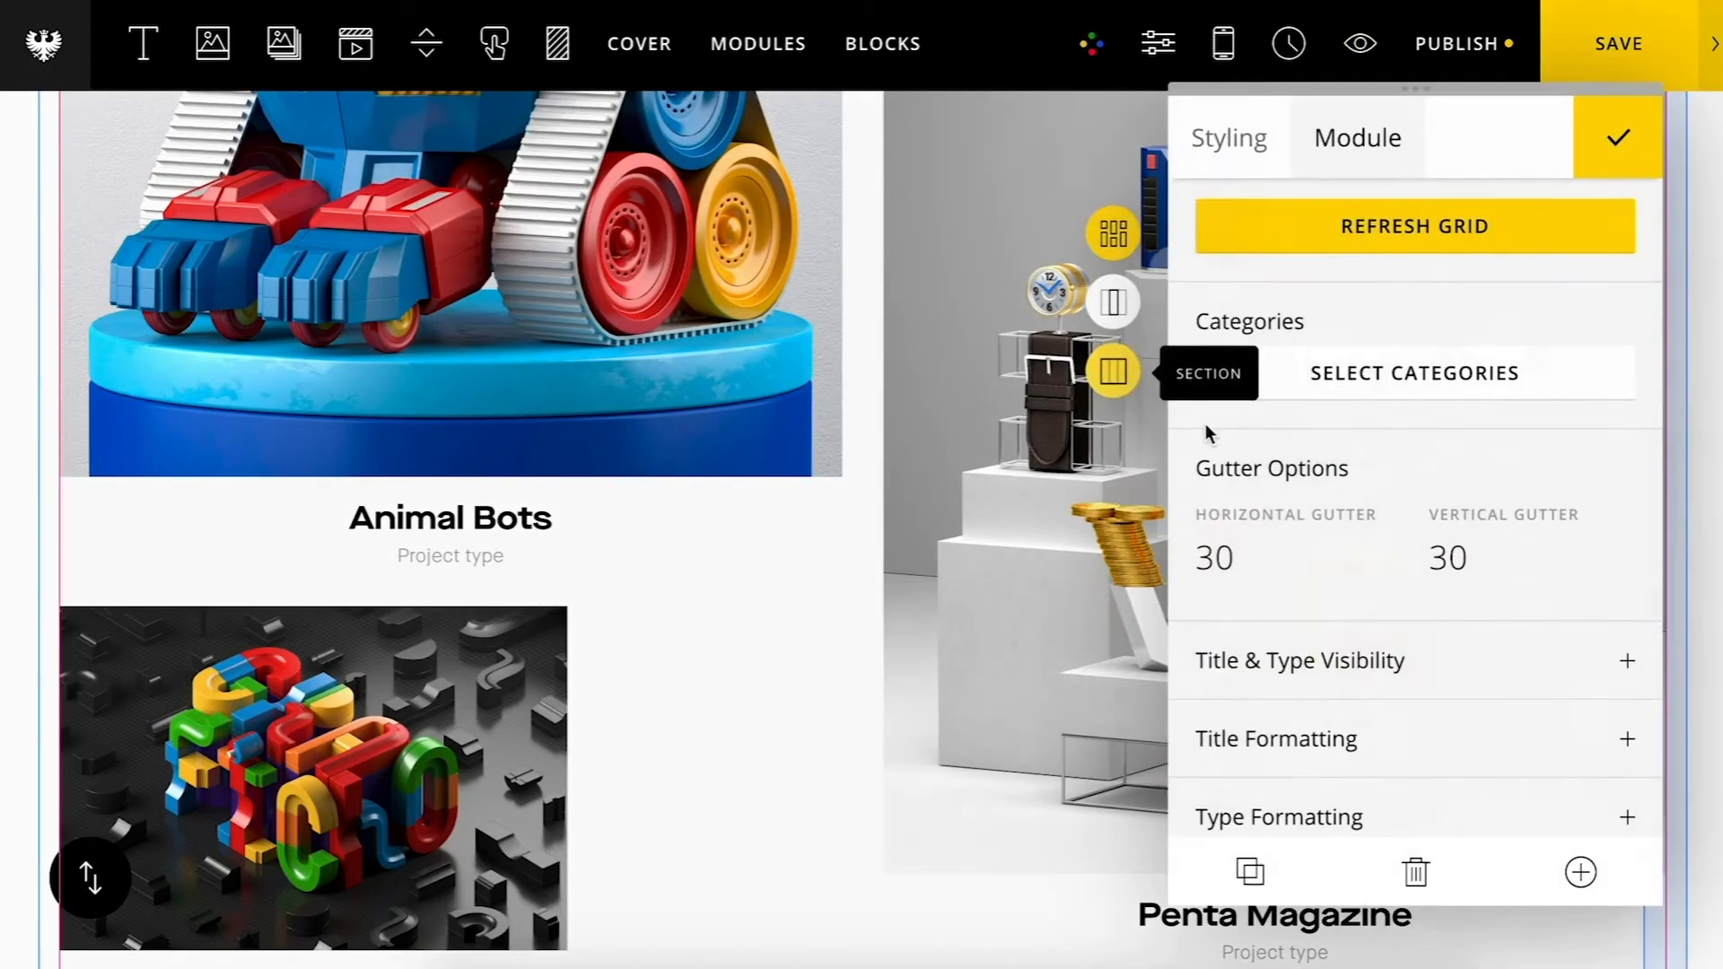
scroll(1480, 533, "down", 3)
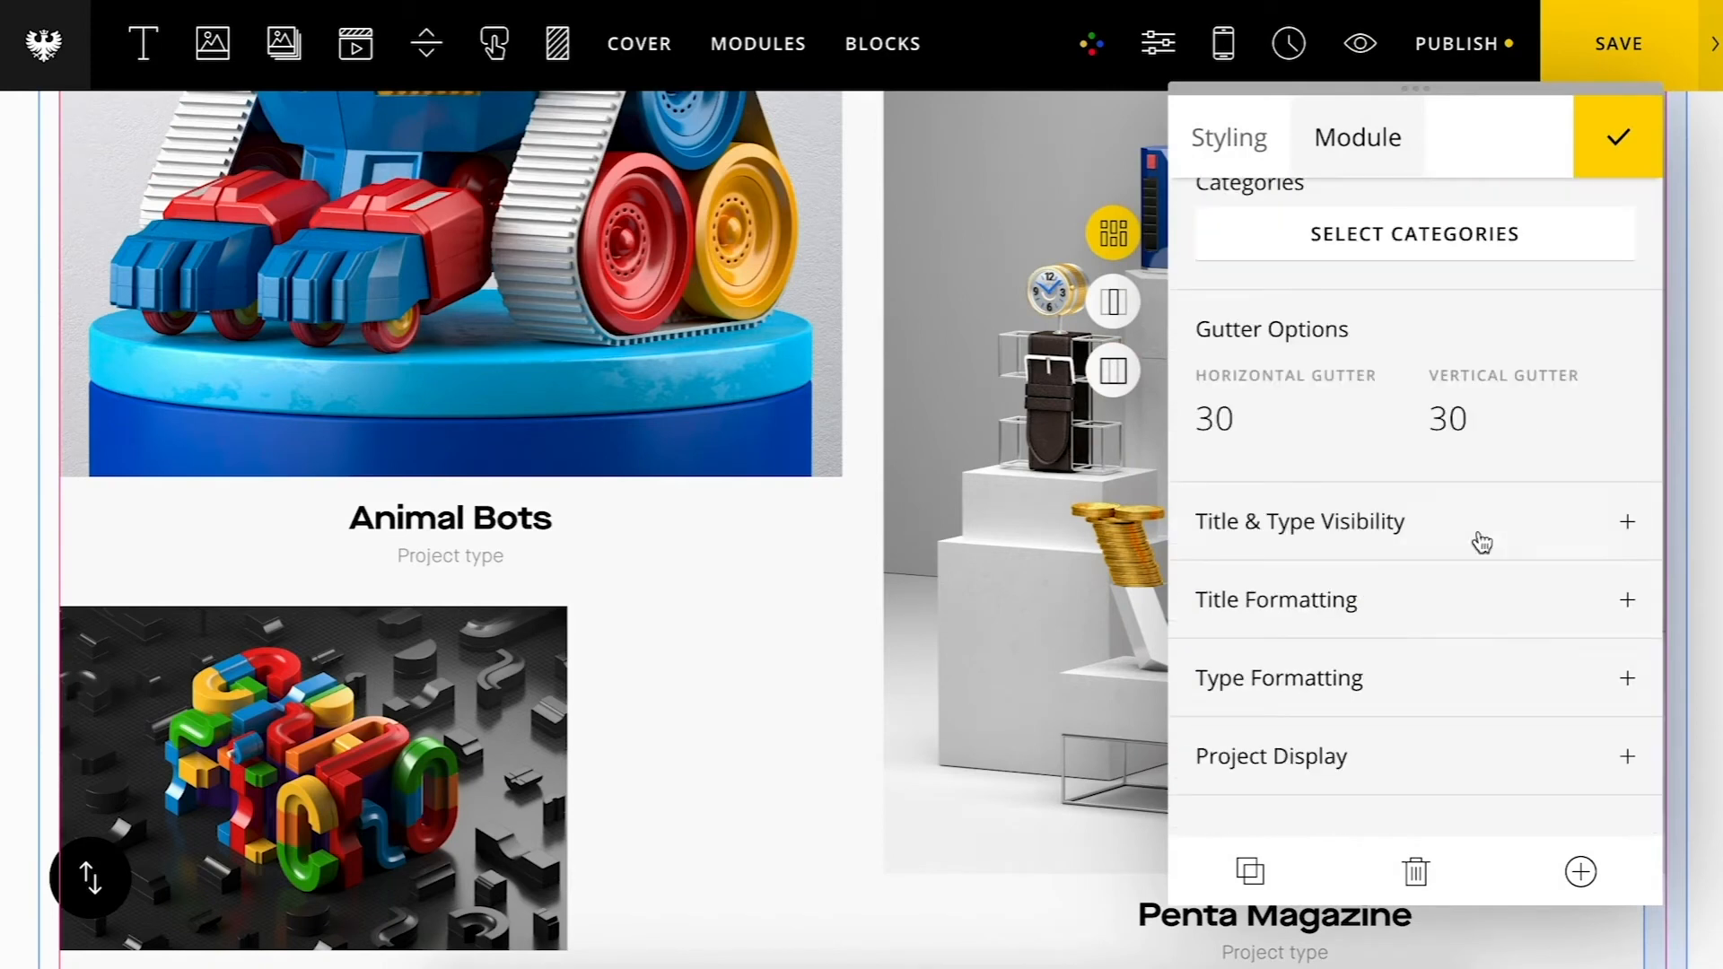
left_click(1354, 777)
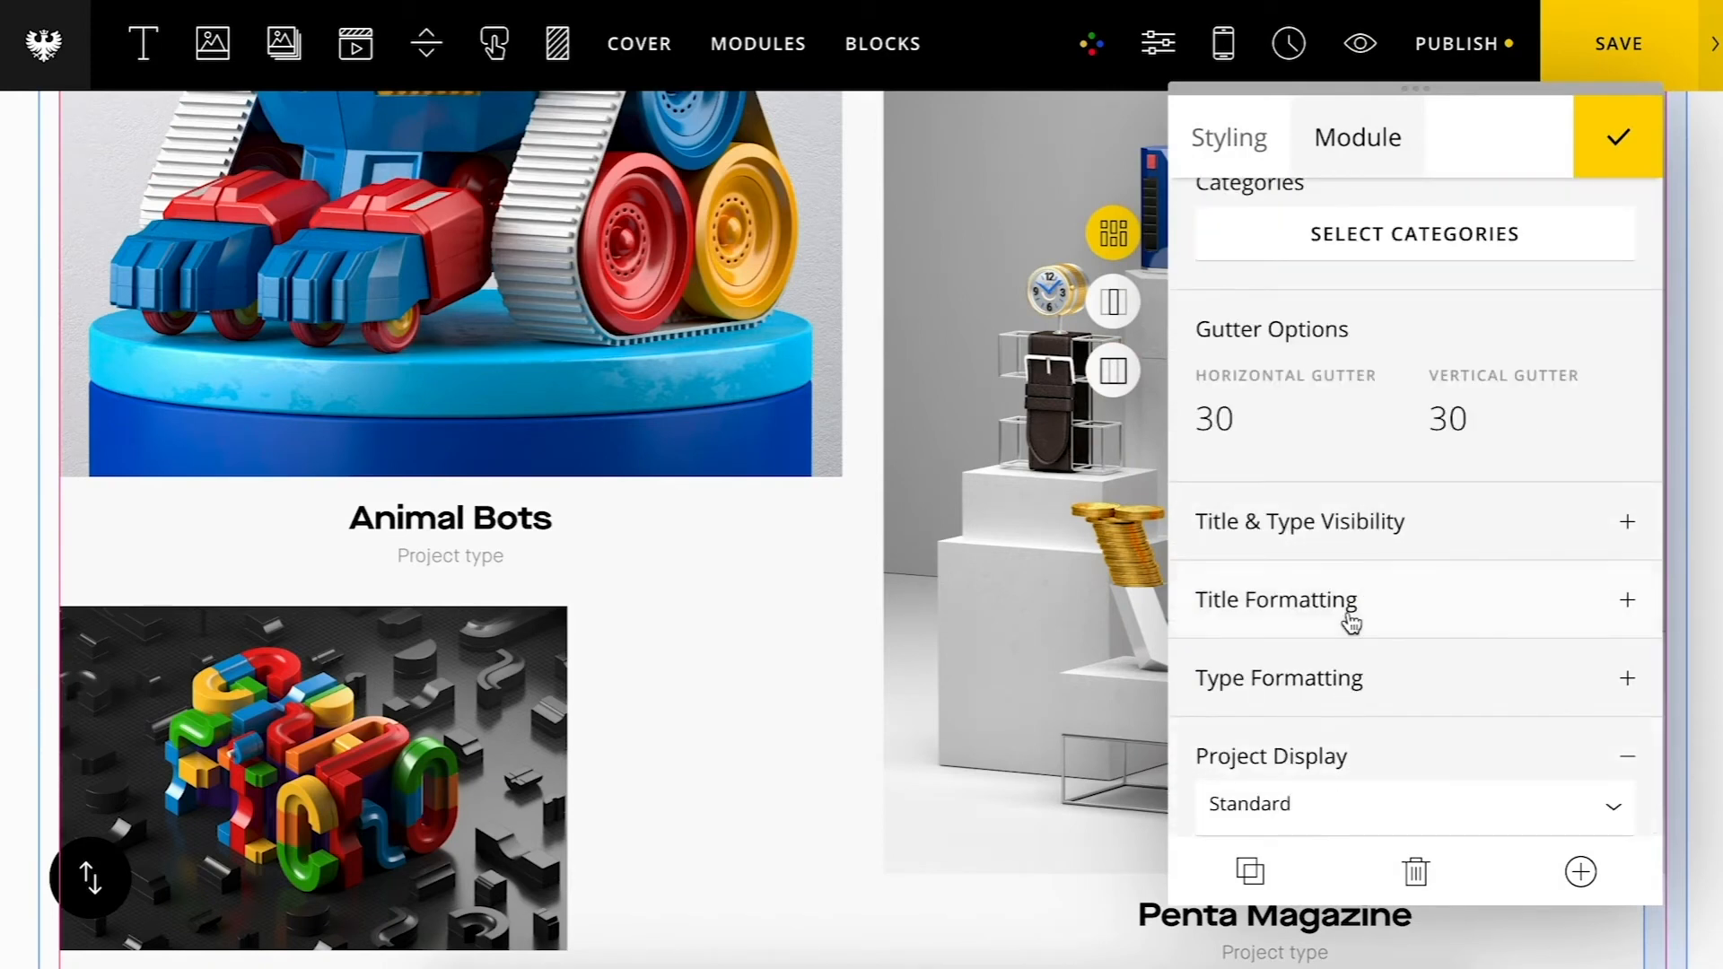
scroll(1350, 621, "down", 1)
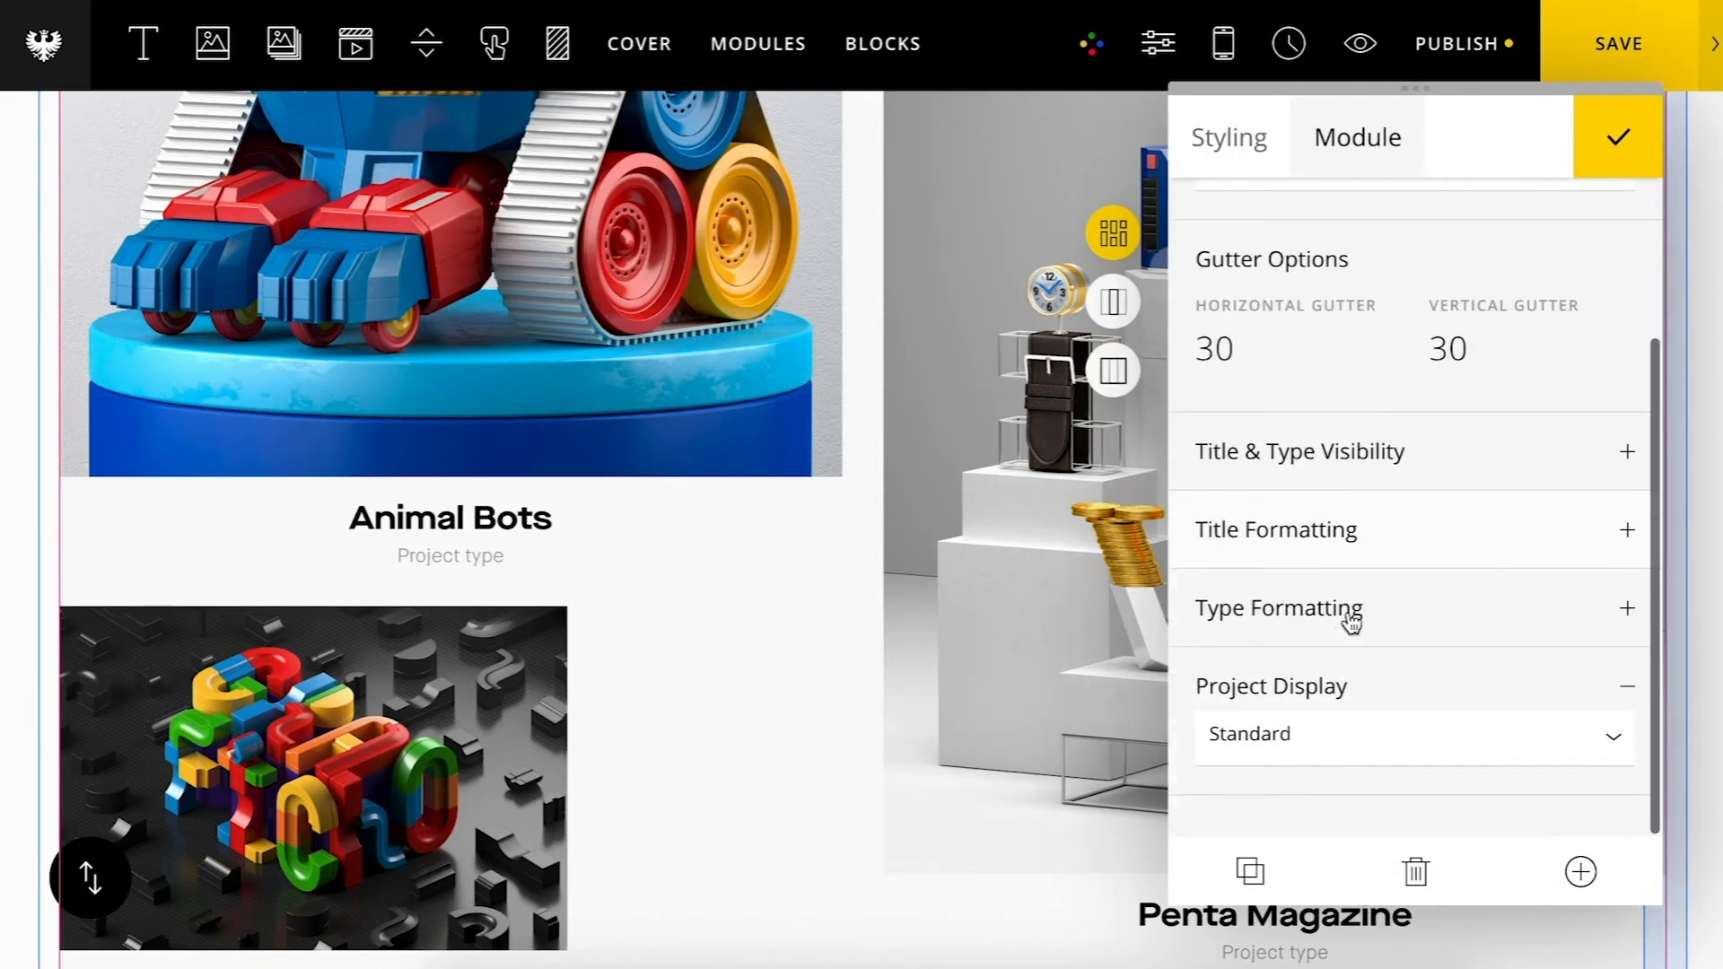
left_click(1291, 730)
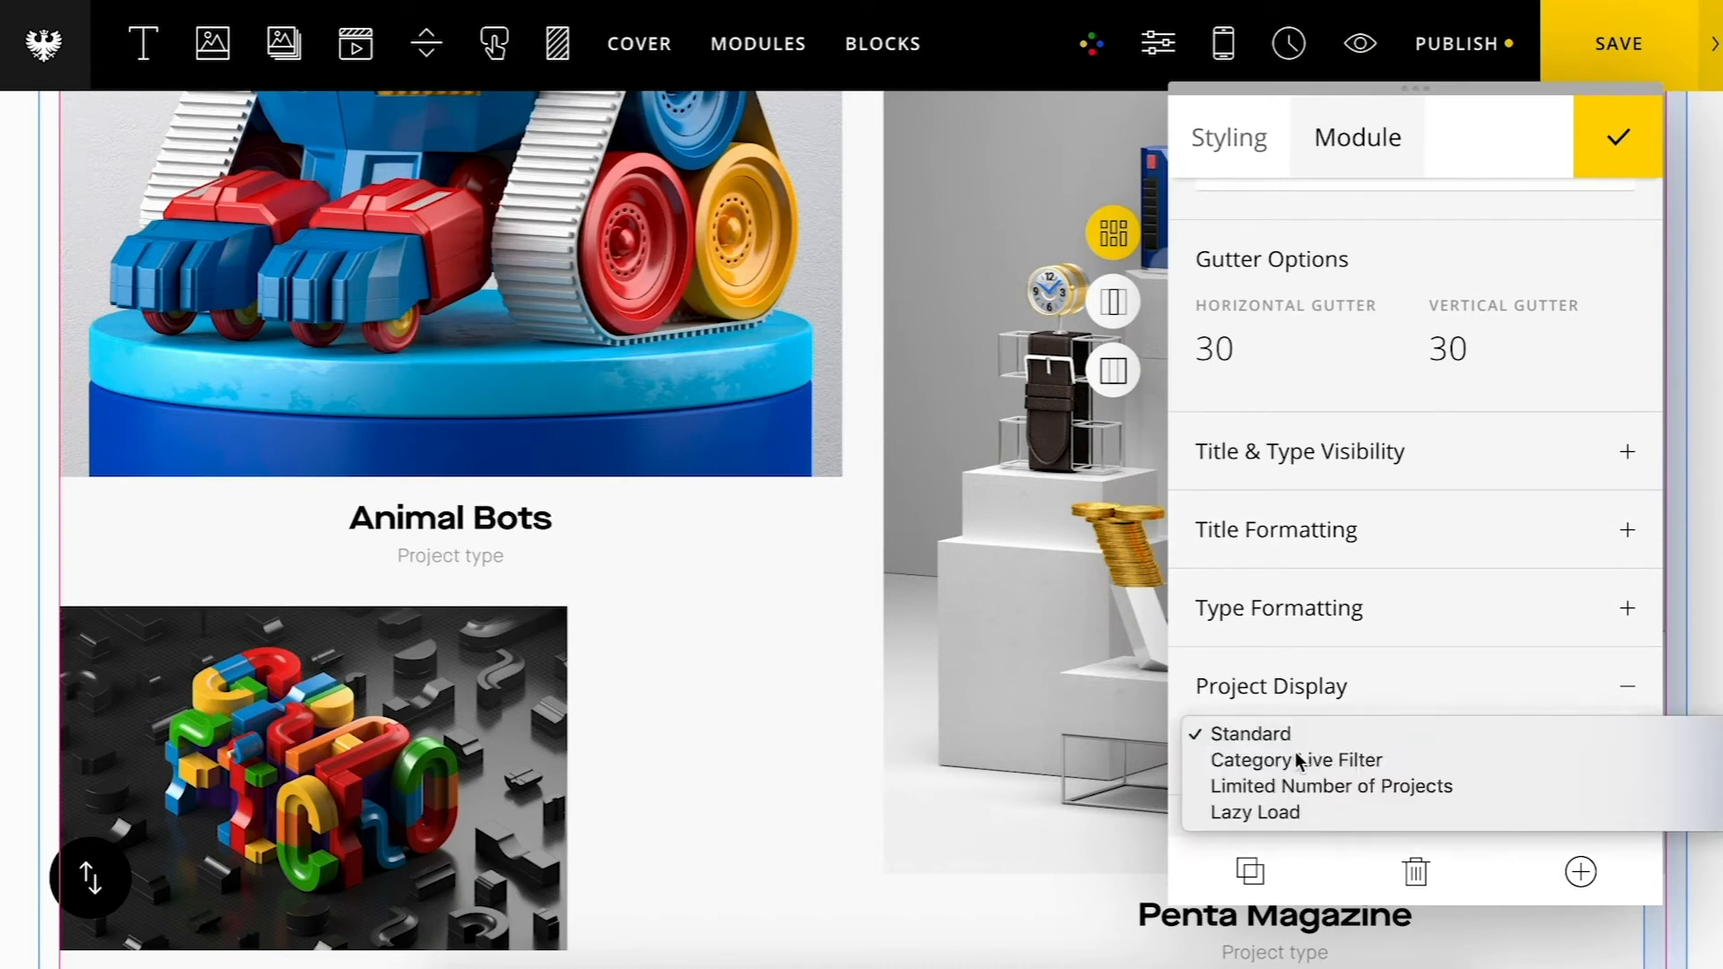
left_click(1295, 759)
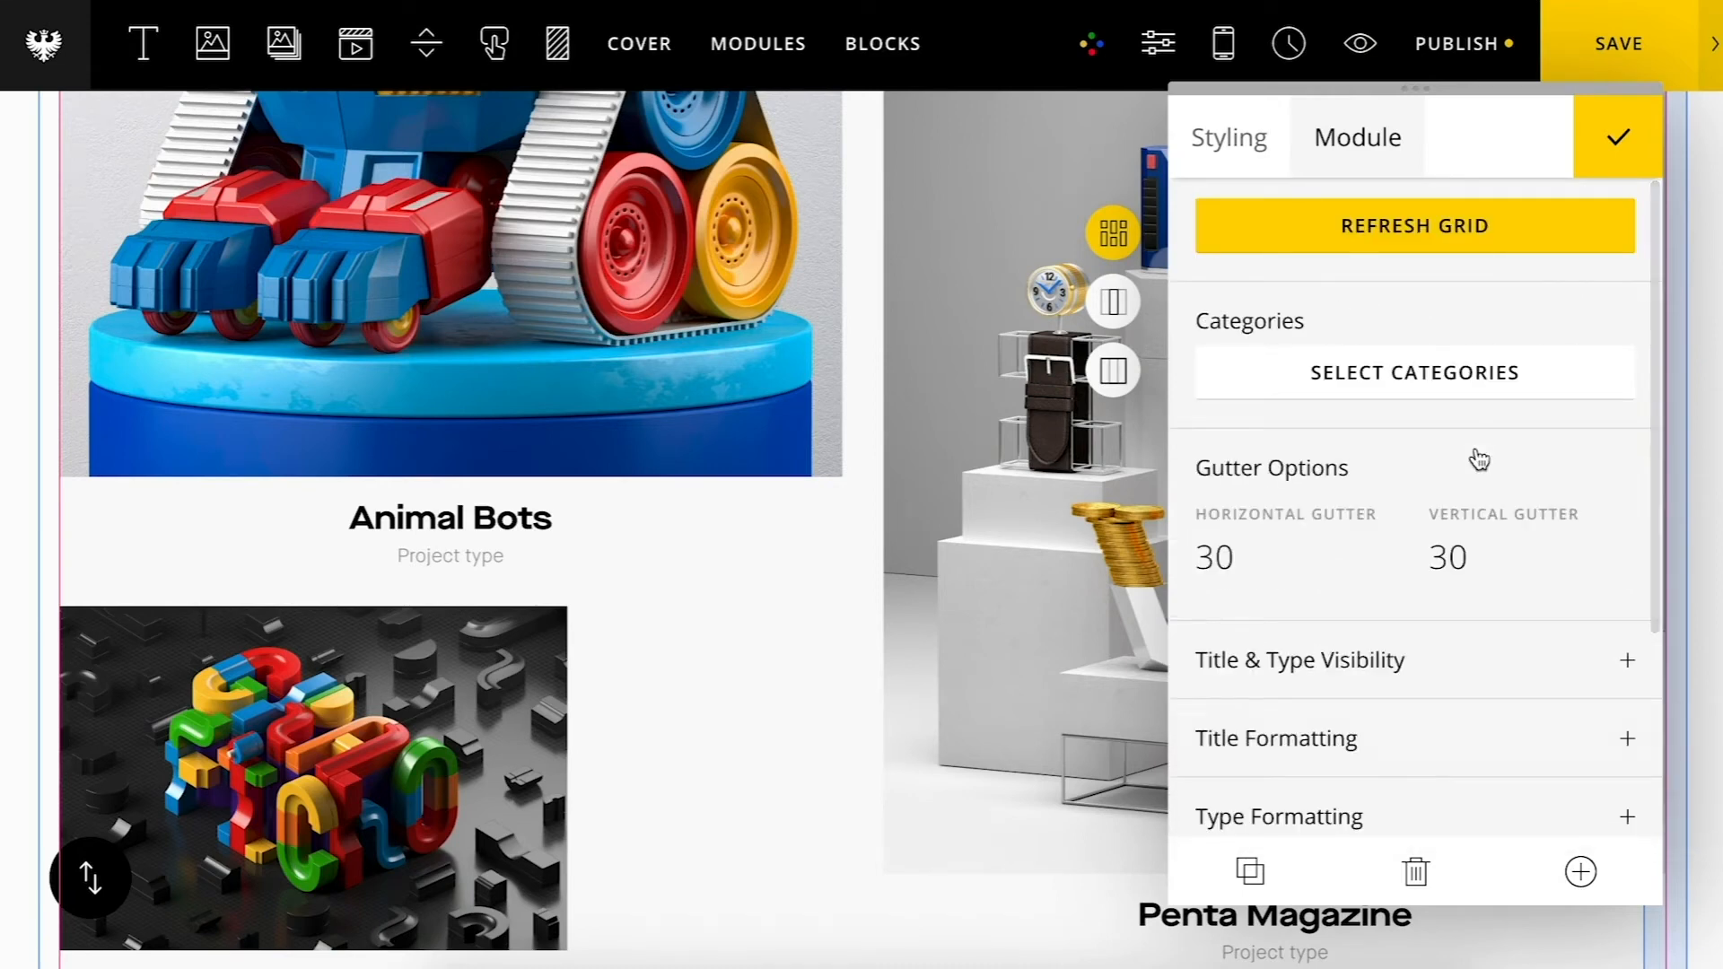
Step: Refresh the grid to show the category filter and save the page
scroll(1479, 459, "down", 4)
left_click(1382, 772)
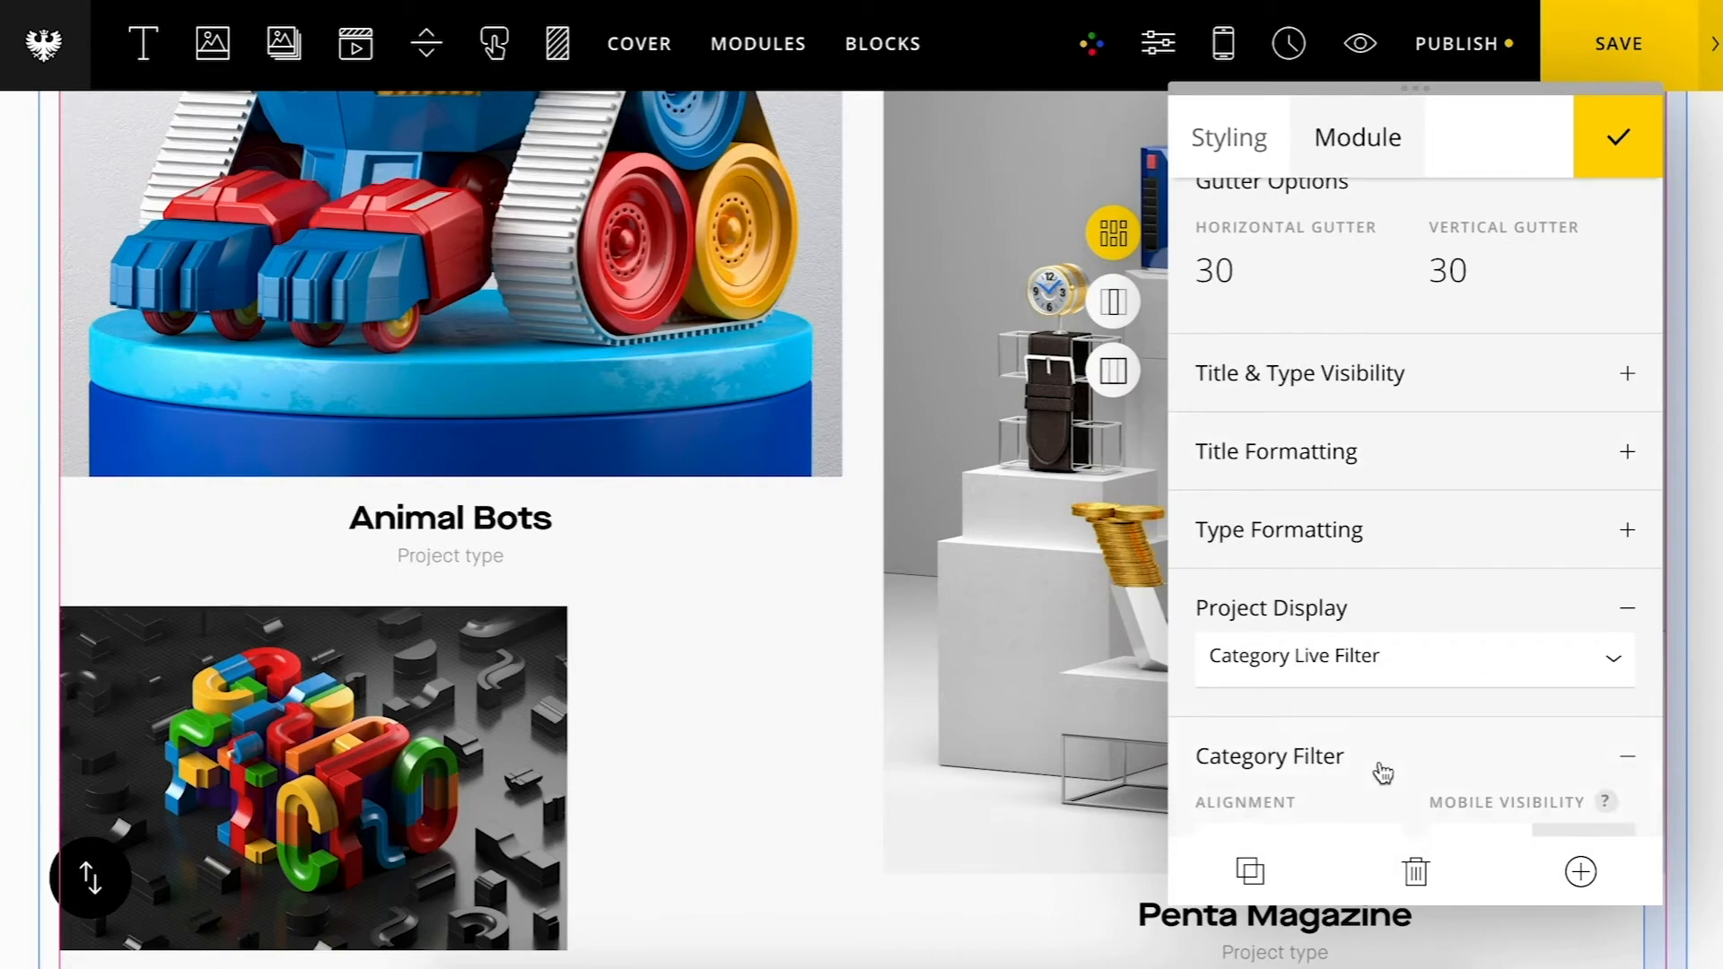
scroll(1226, 743, "down", 5)
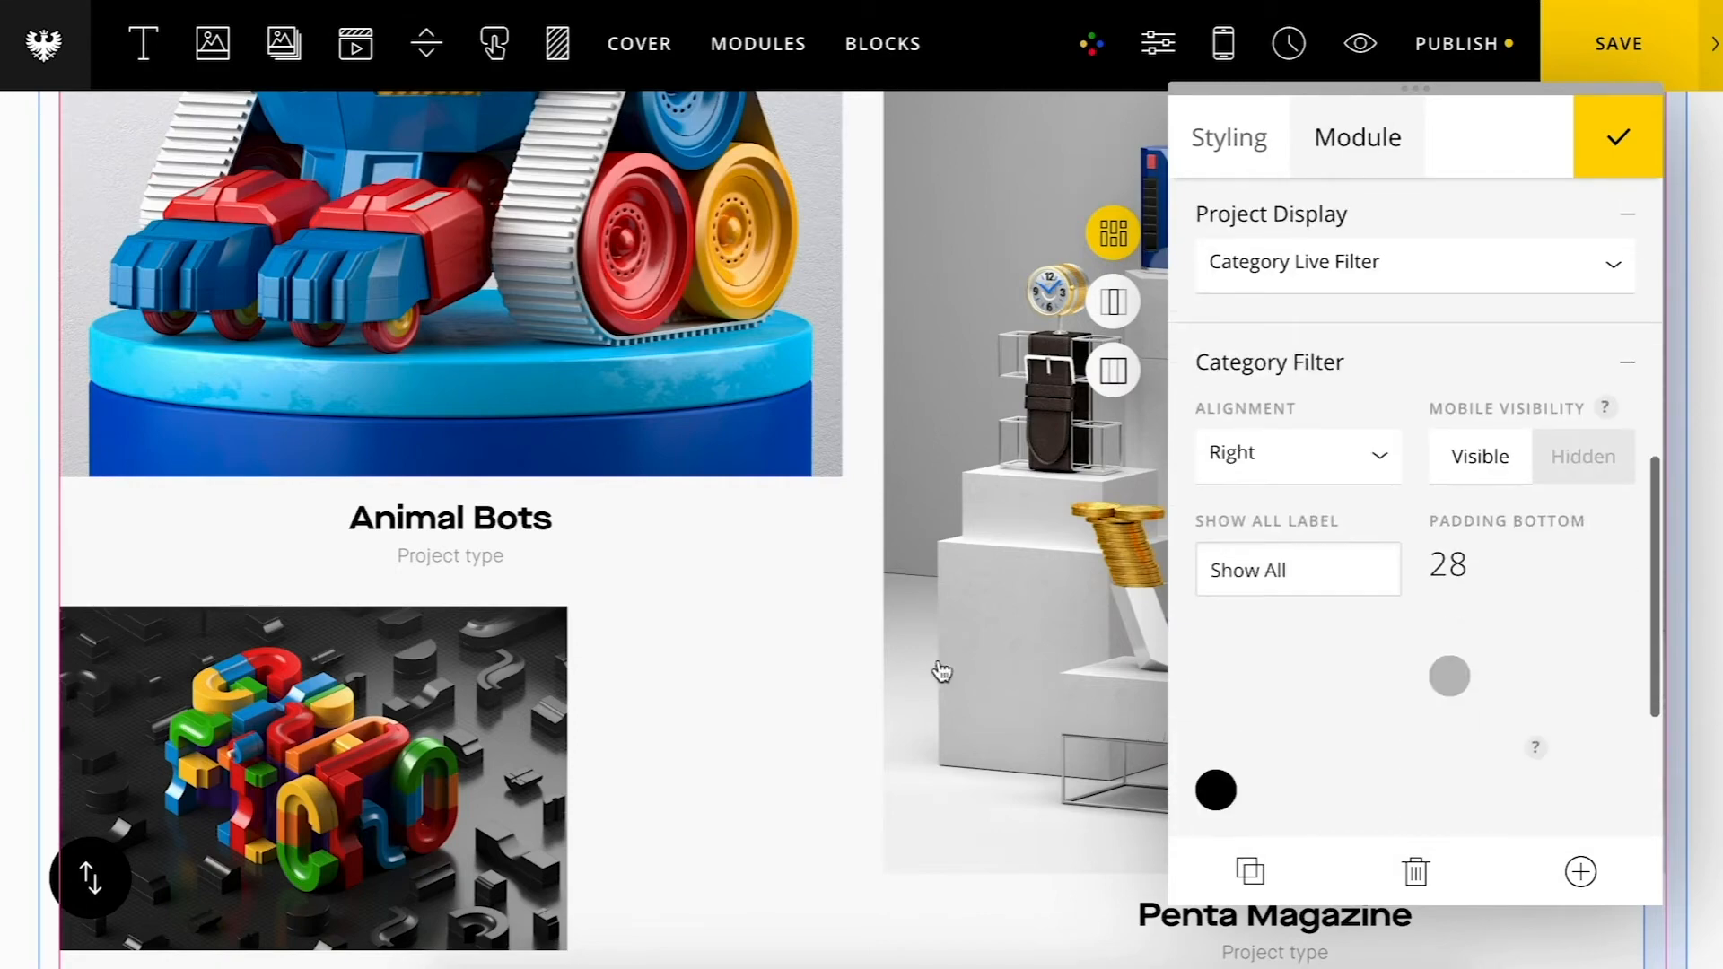
scroll(929, 660, "up", 8)
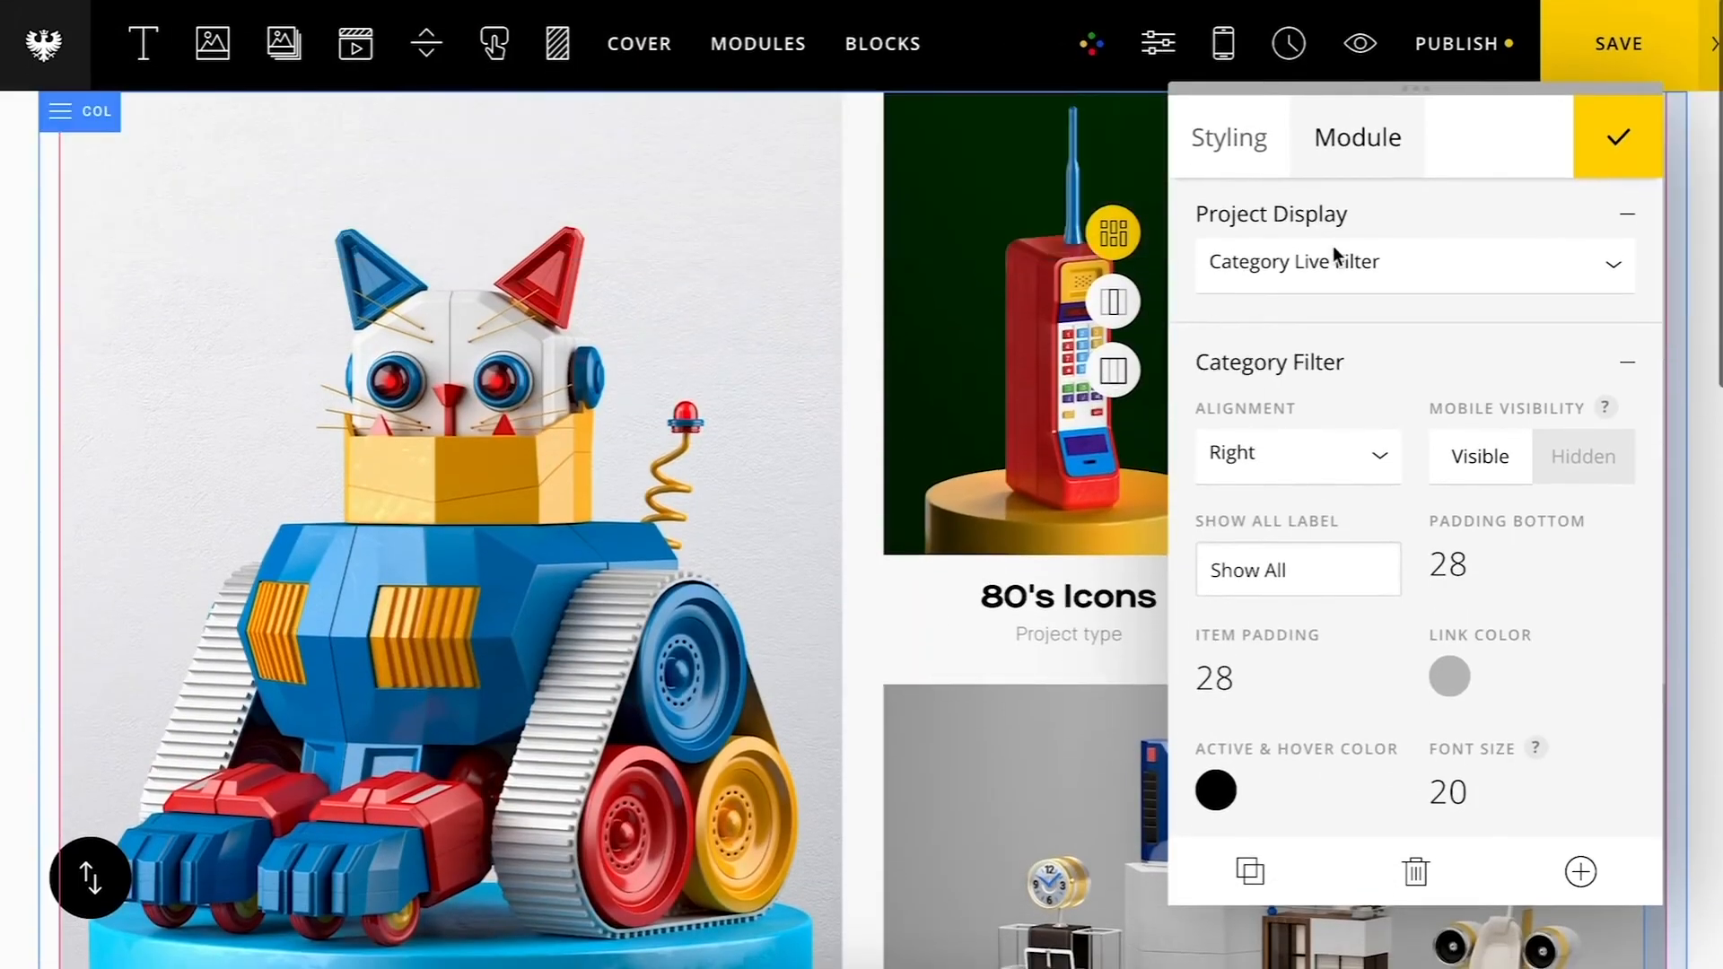
scroll(1332, 245, "up", 8)
left_click(1349, 247)
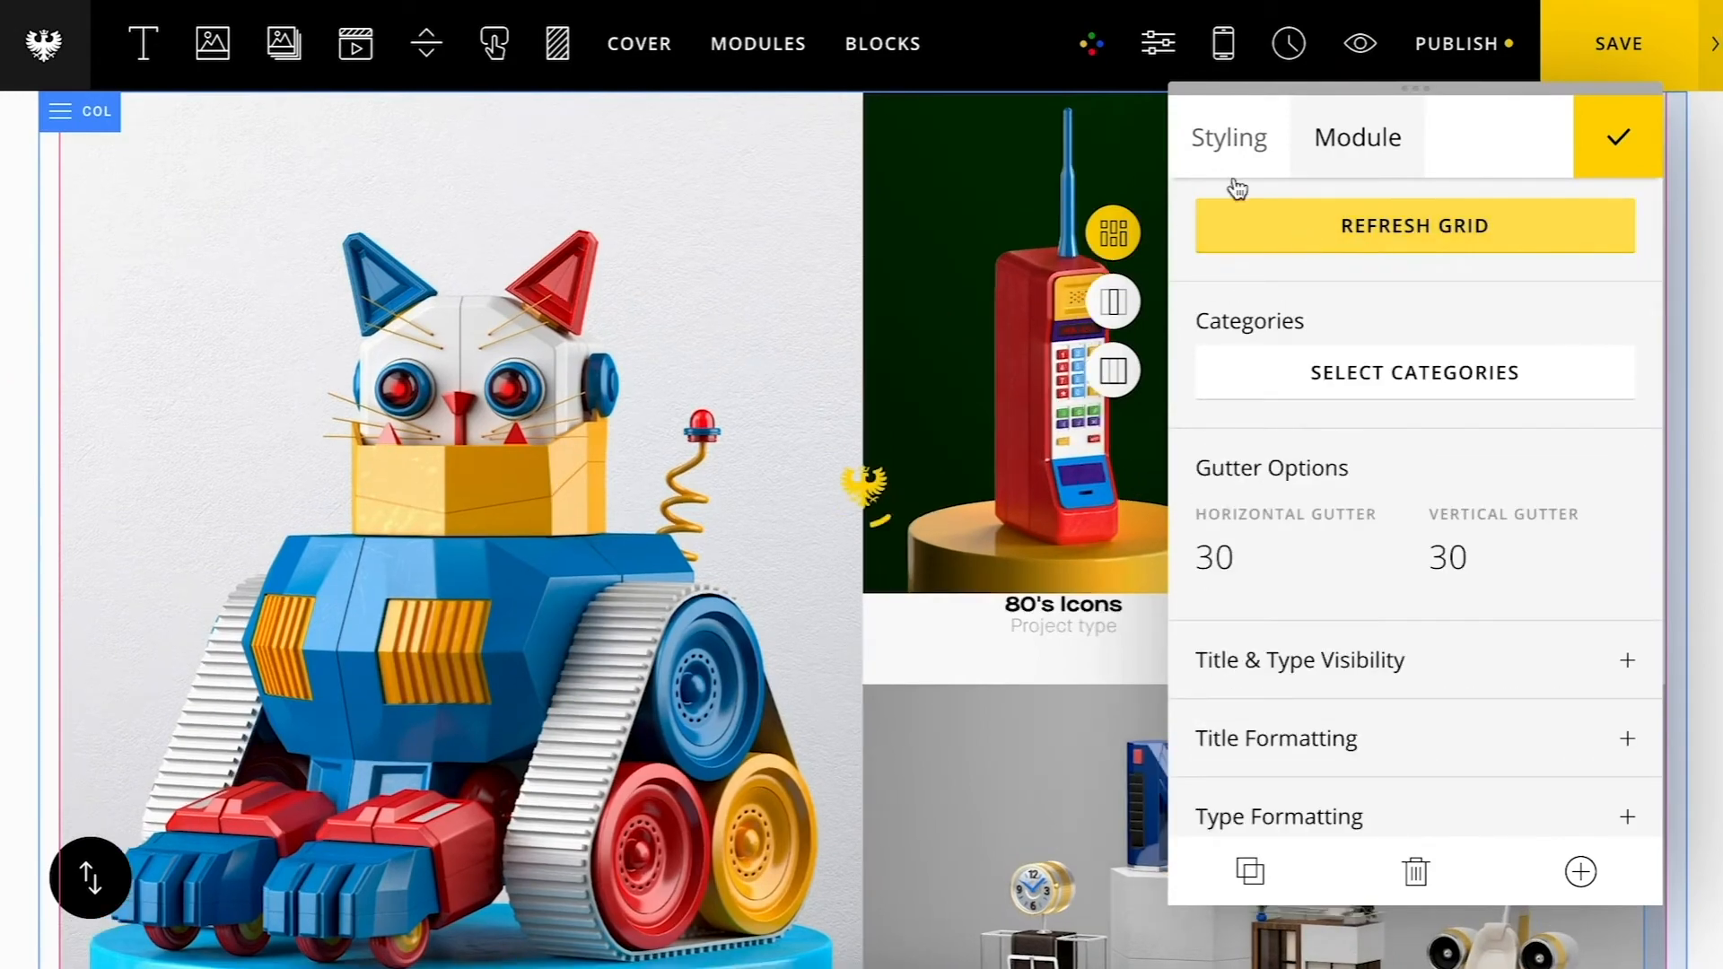
left_click(1611, 76)
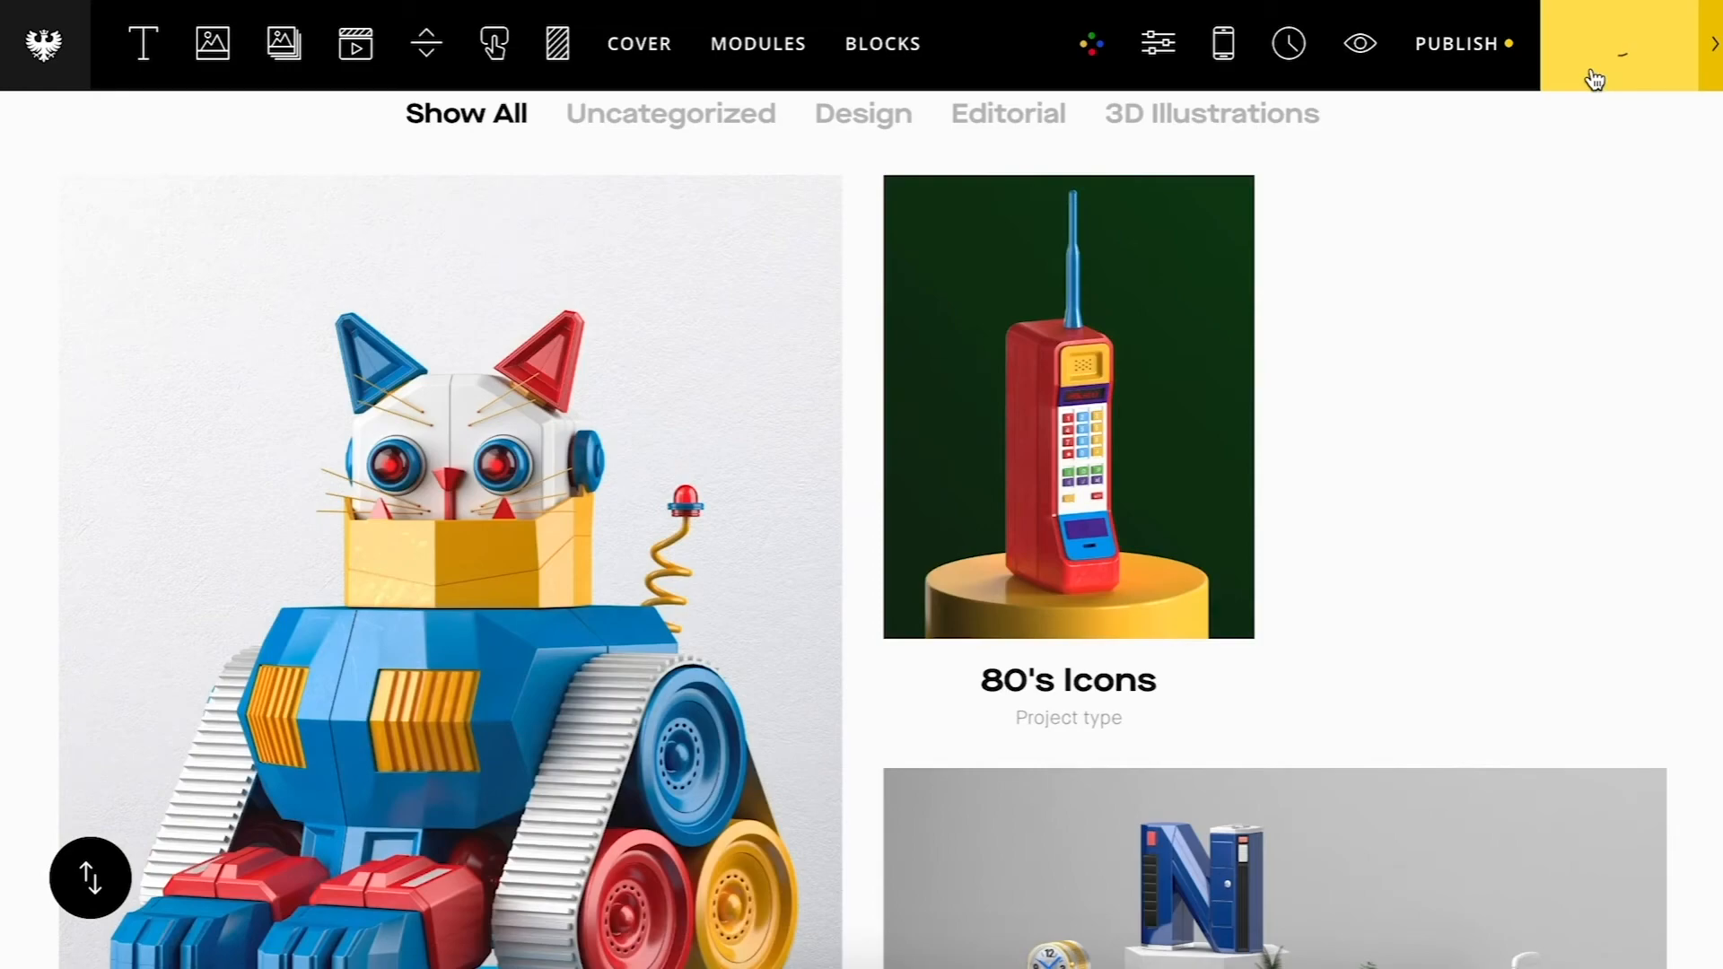
Step: Preview the page and try each category in the filter, ending on Show All
left_click(1360, 52)
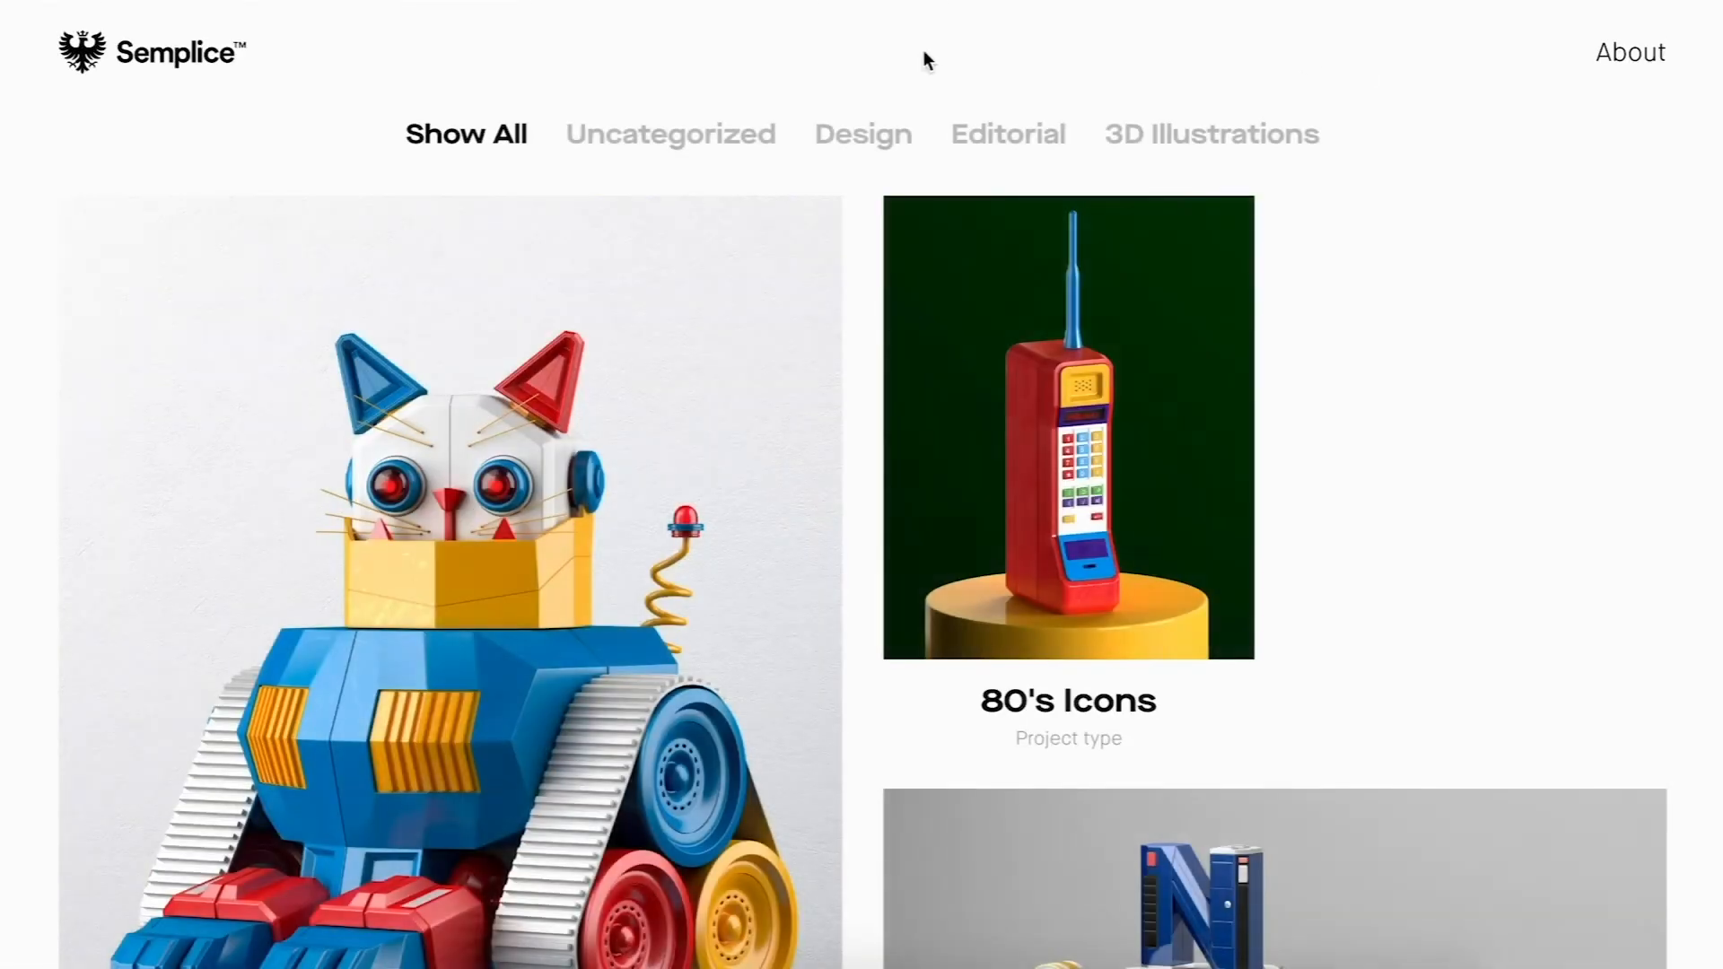
left_click(893, 138)
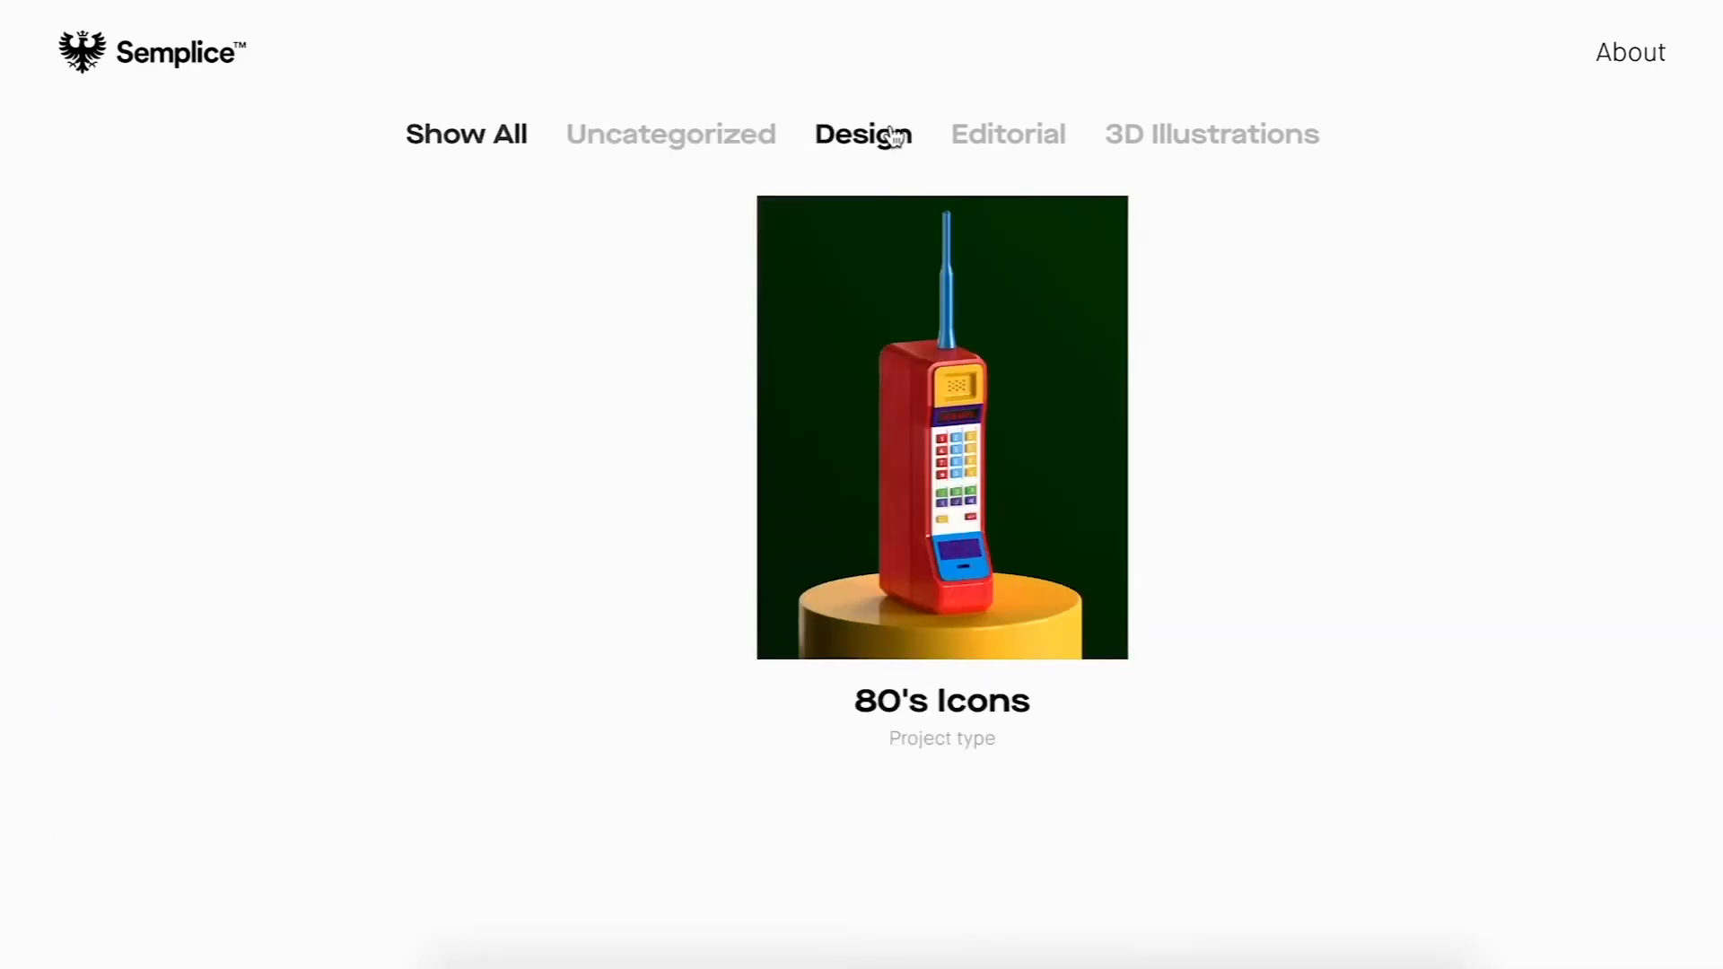
left_click(984, 144)
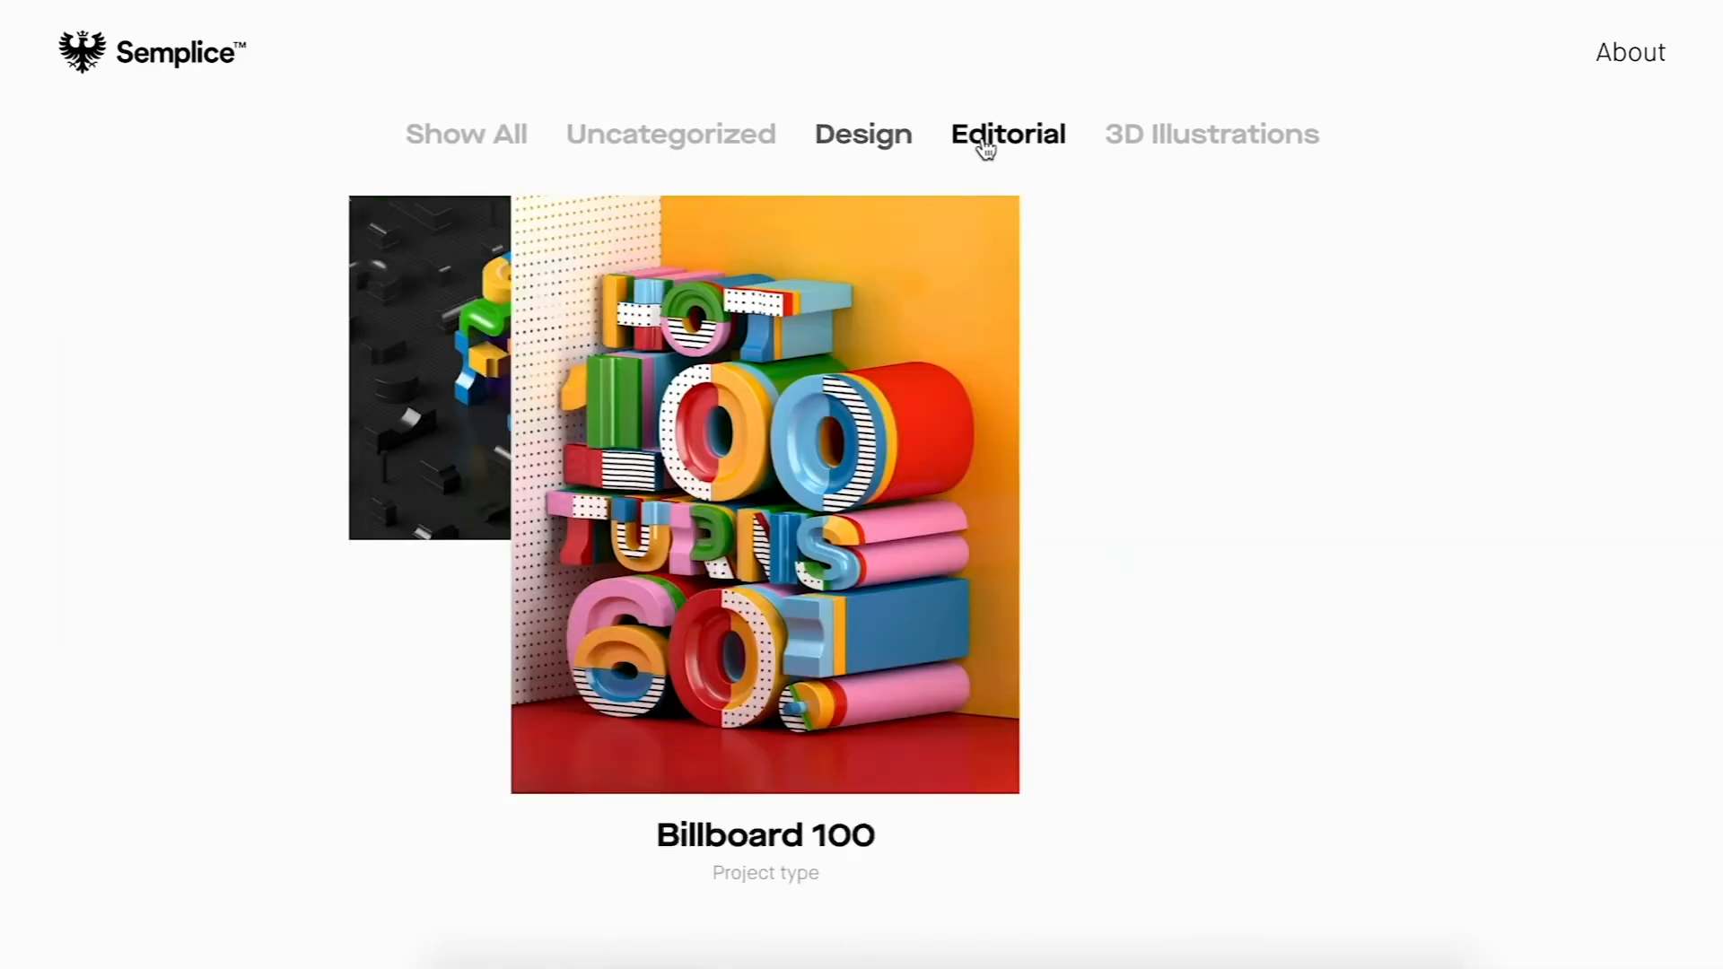
left_click(1198, 139)
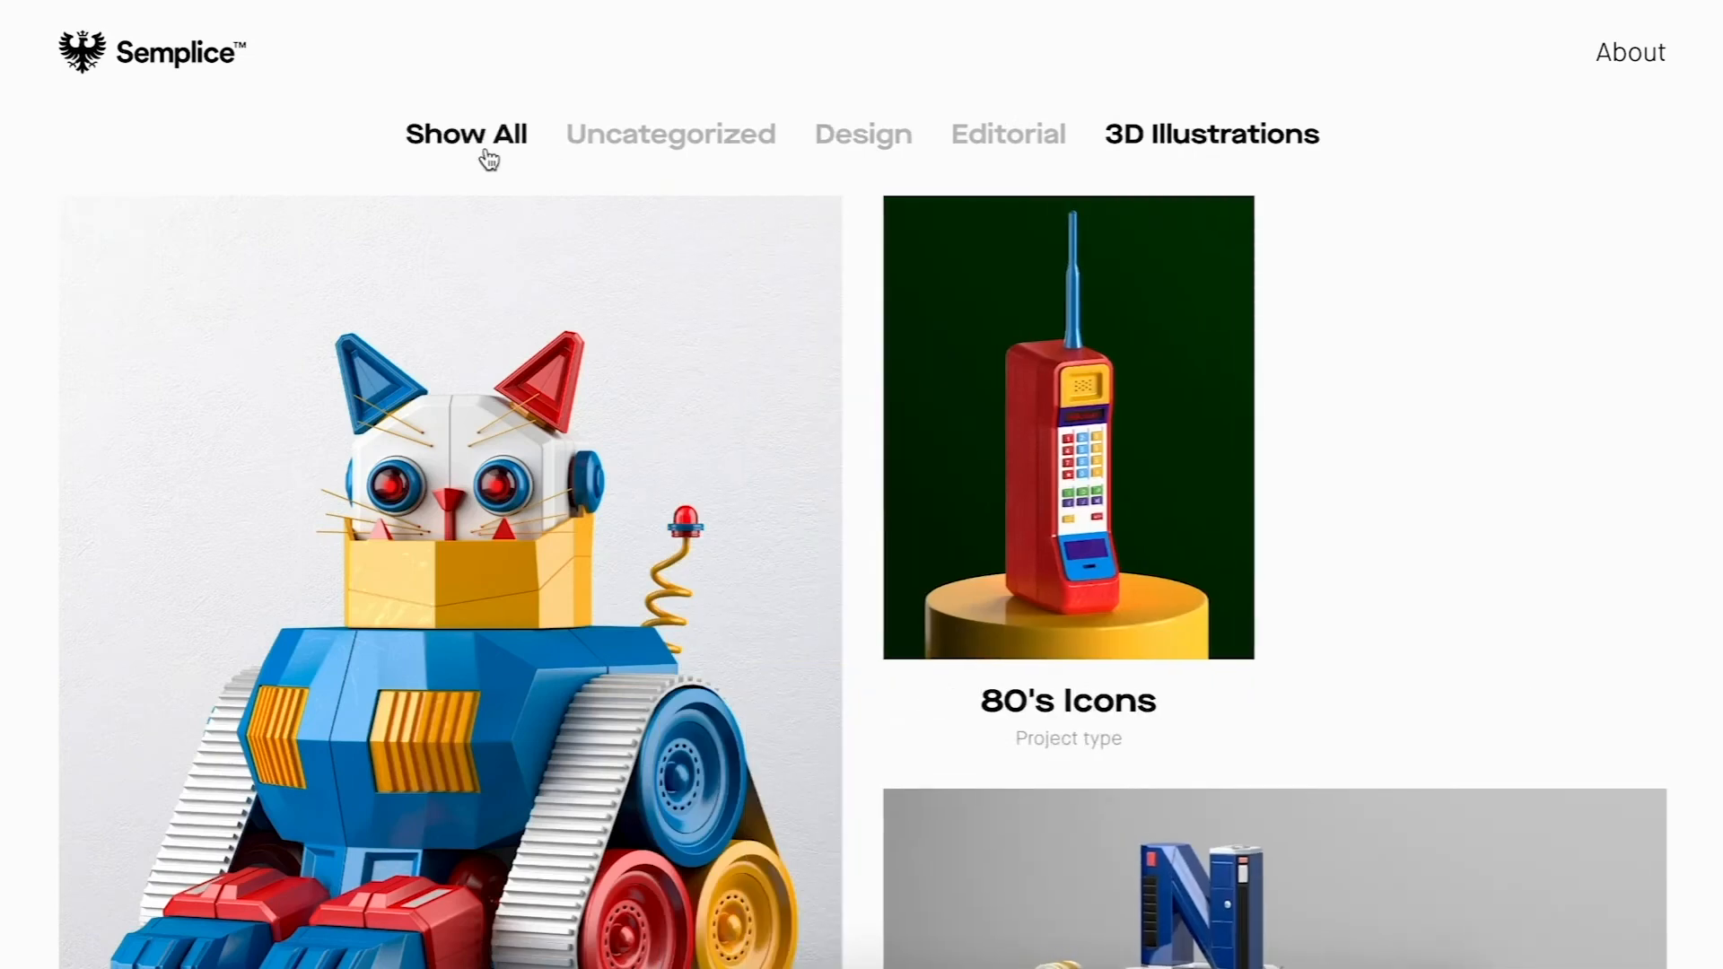
left_click(489, 144)
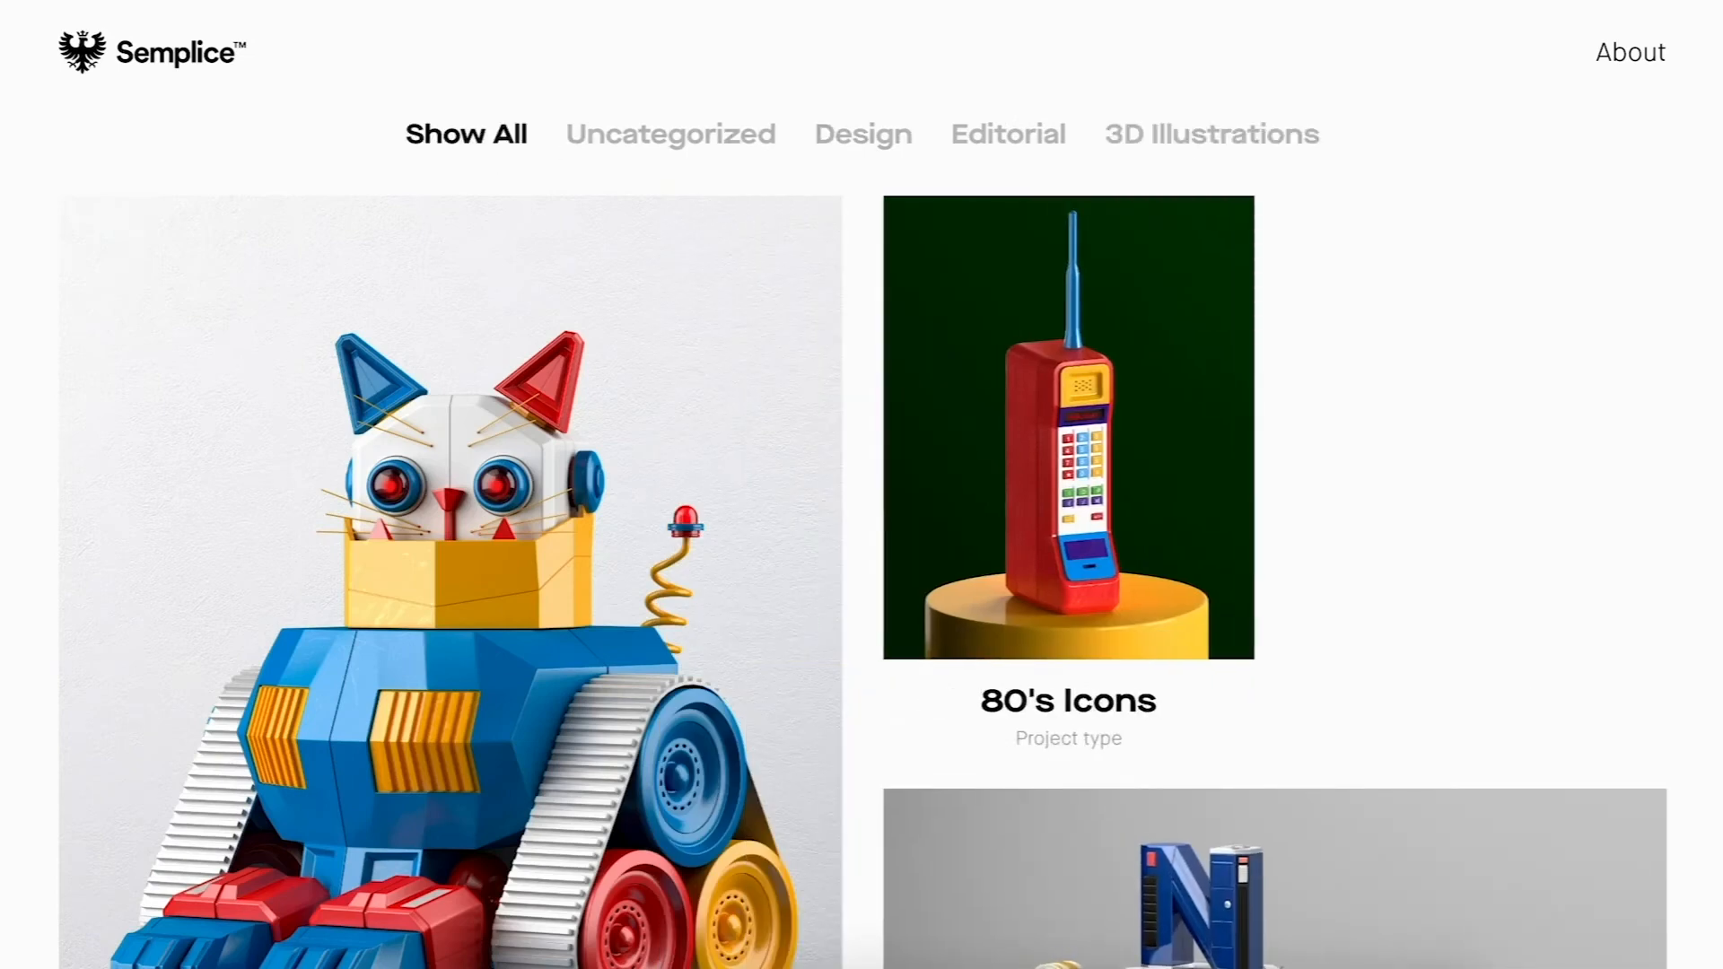
key("Escape")
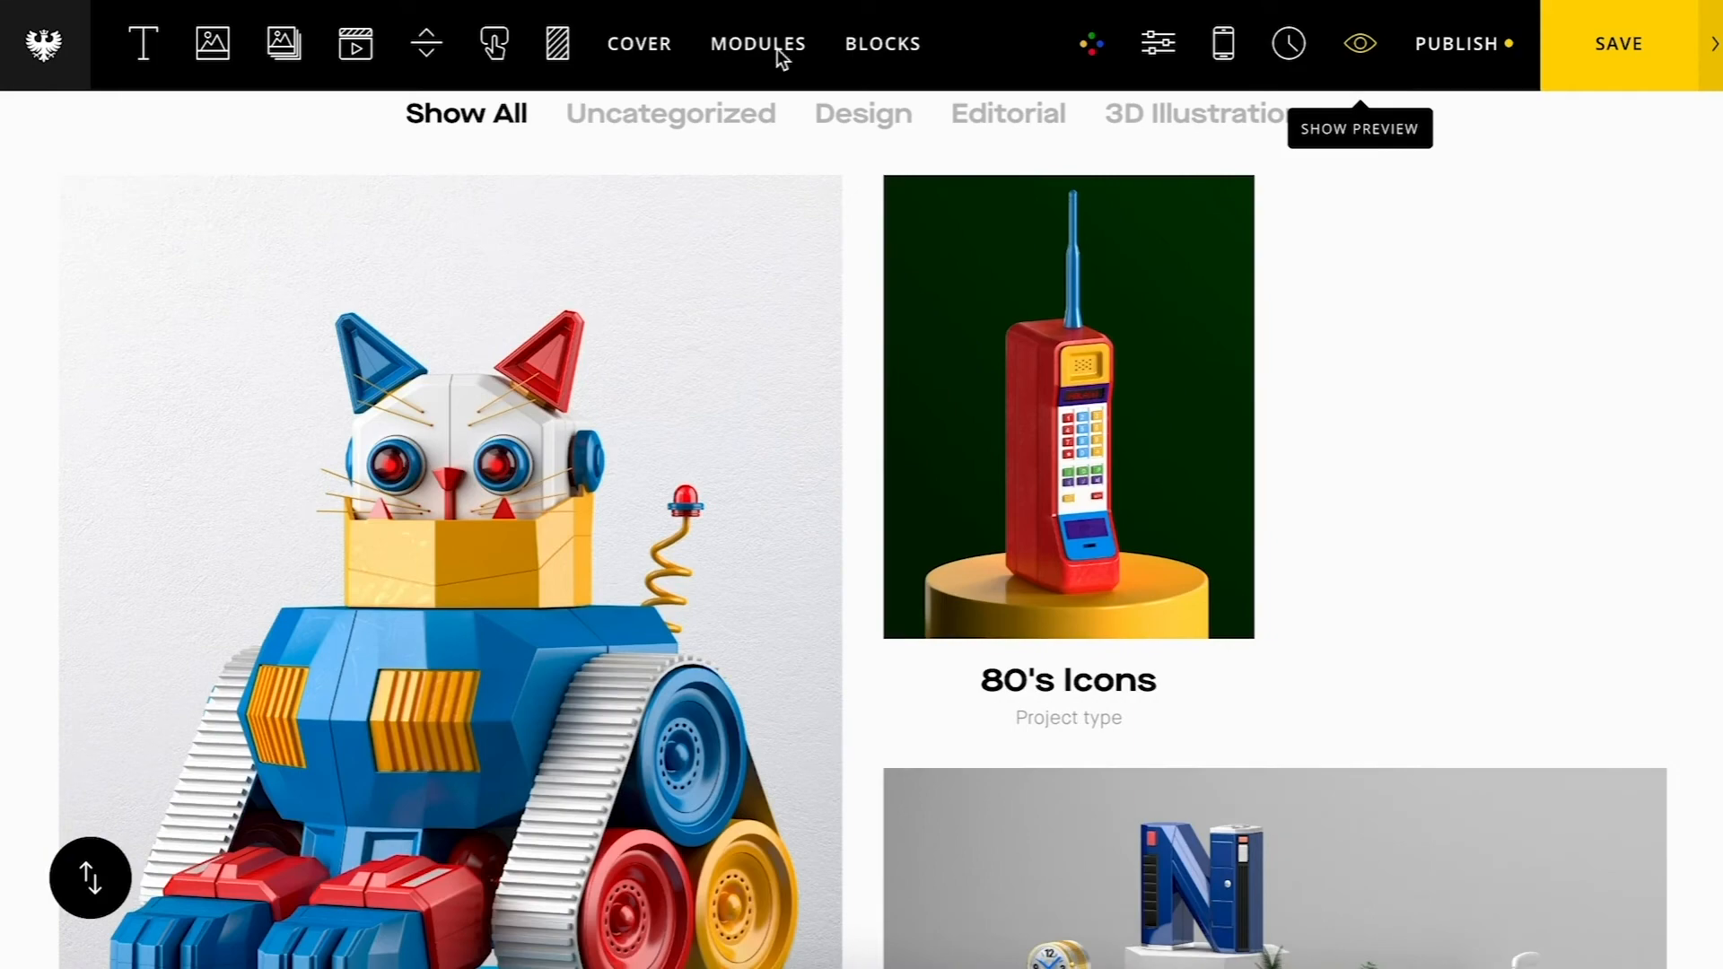
Step: Switch the grid's project display to Limited Number of Projects and expand its Limit Projects options
left_click(1068, 405)
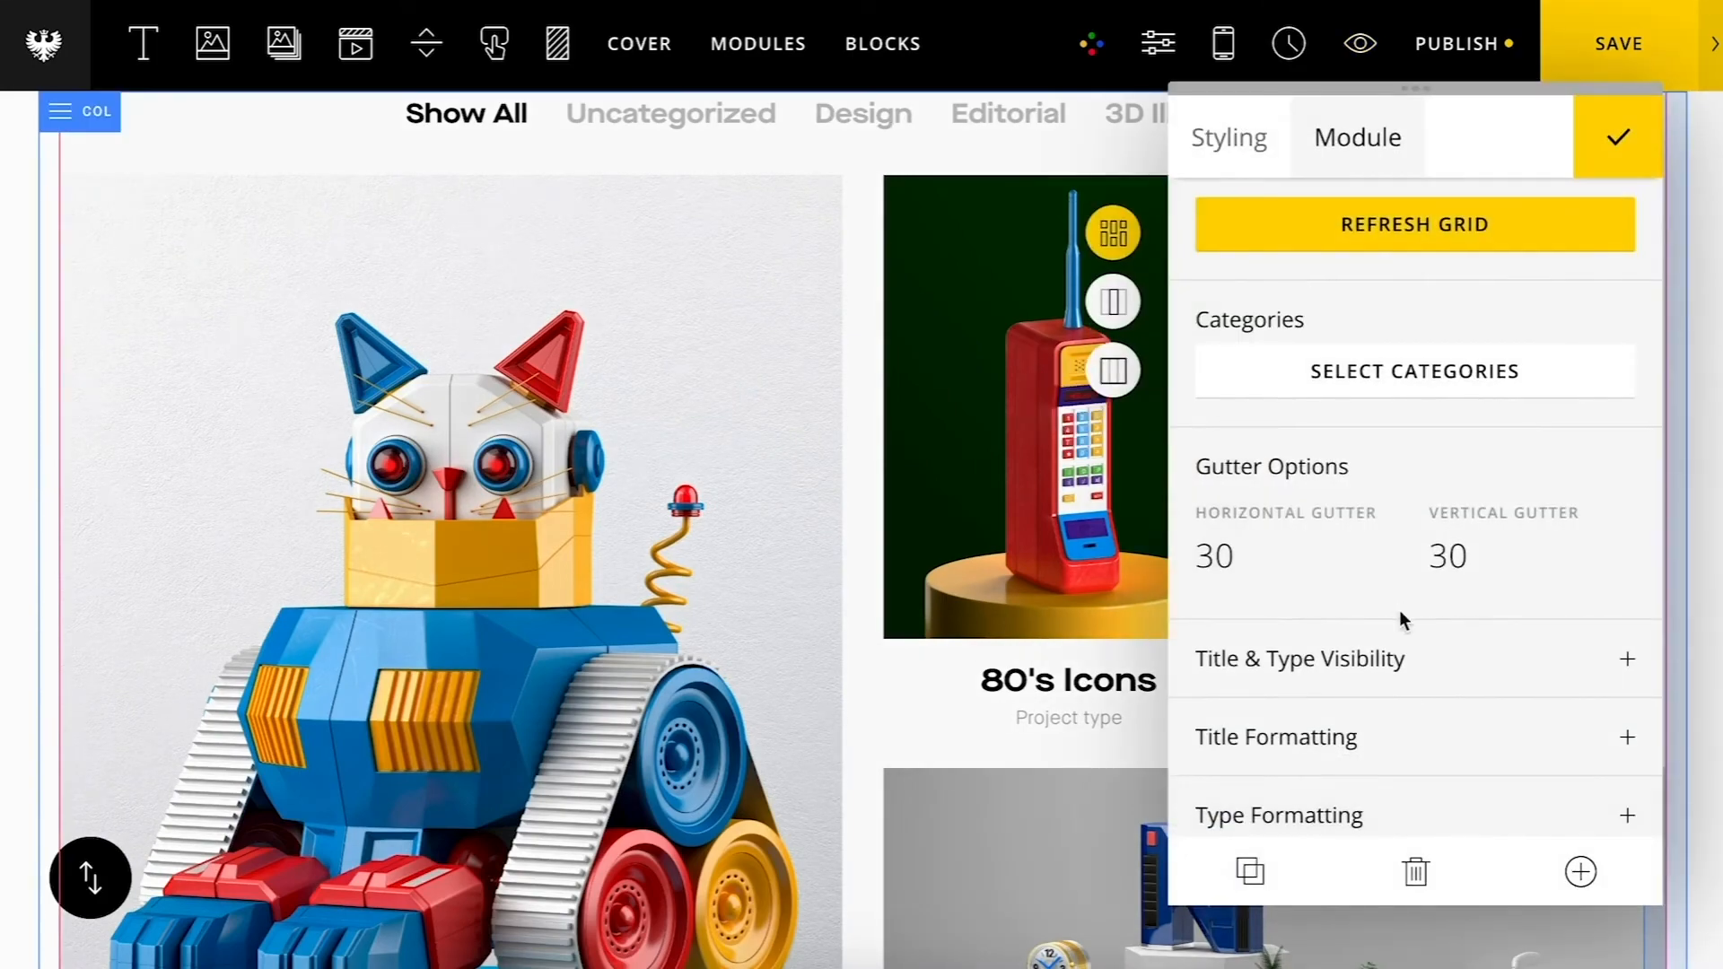
scroll(1398, 610, "down", 3)
left_click(1381, 757)
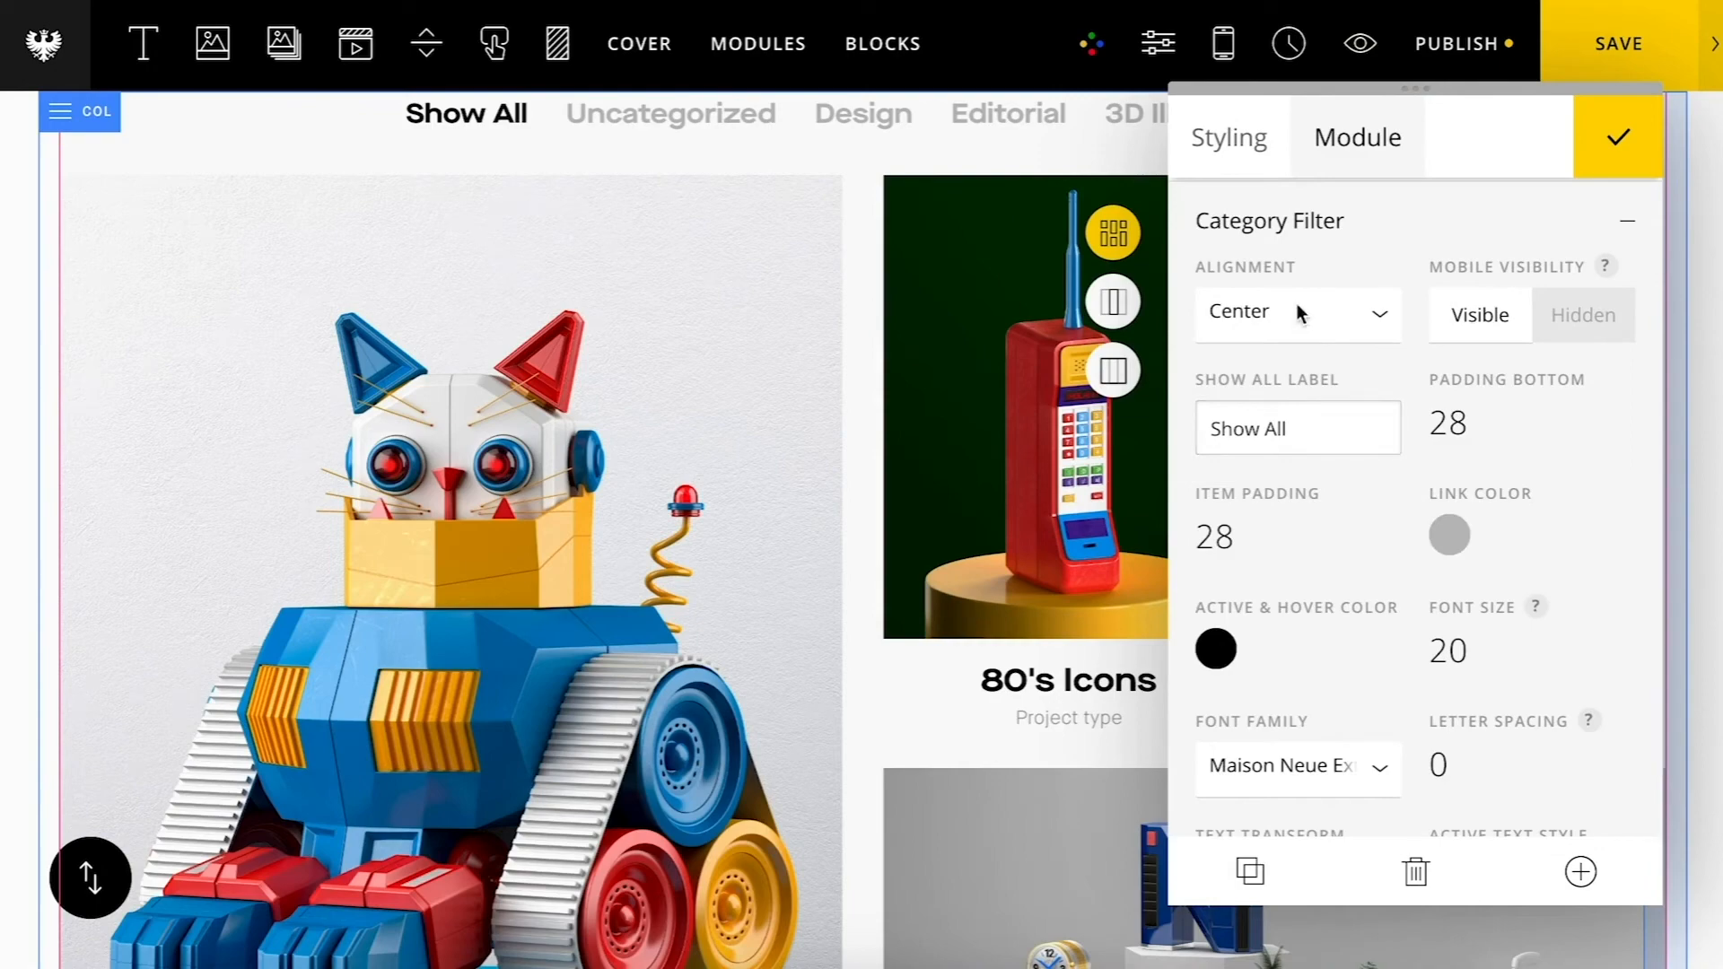
scroll(1393, 594, "down", 2)
scroll(1393, 594, "up", 5)
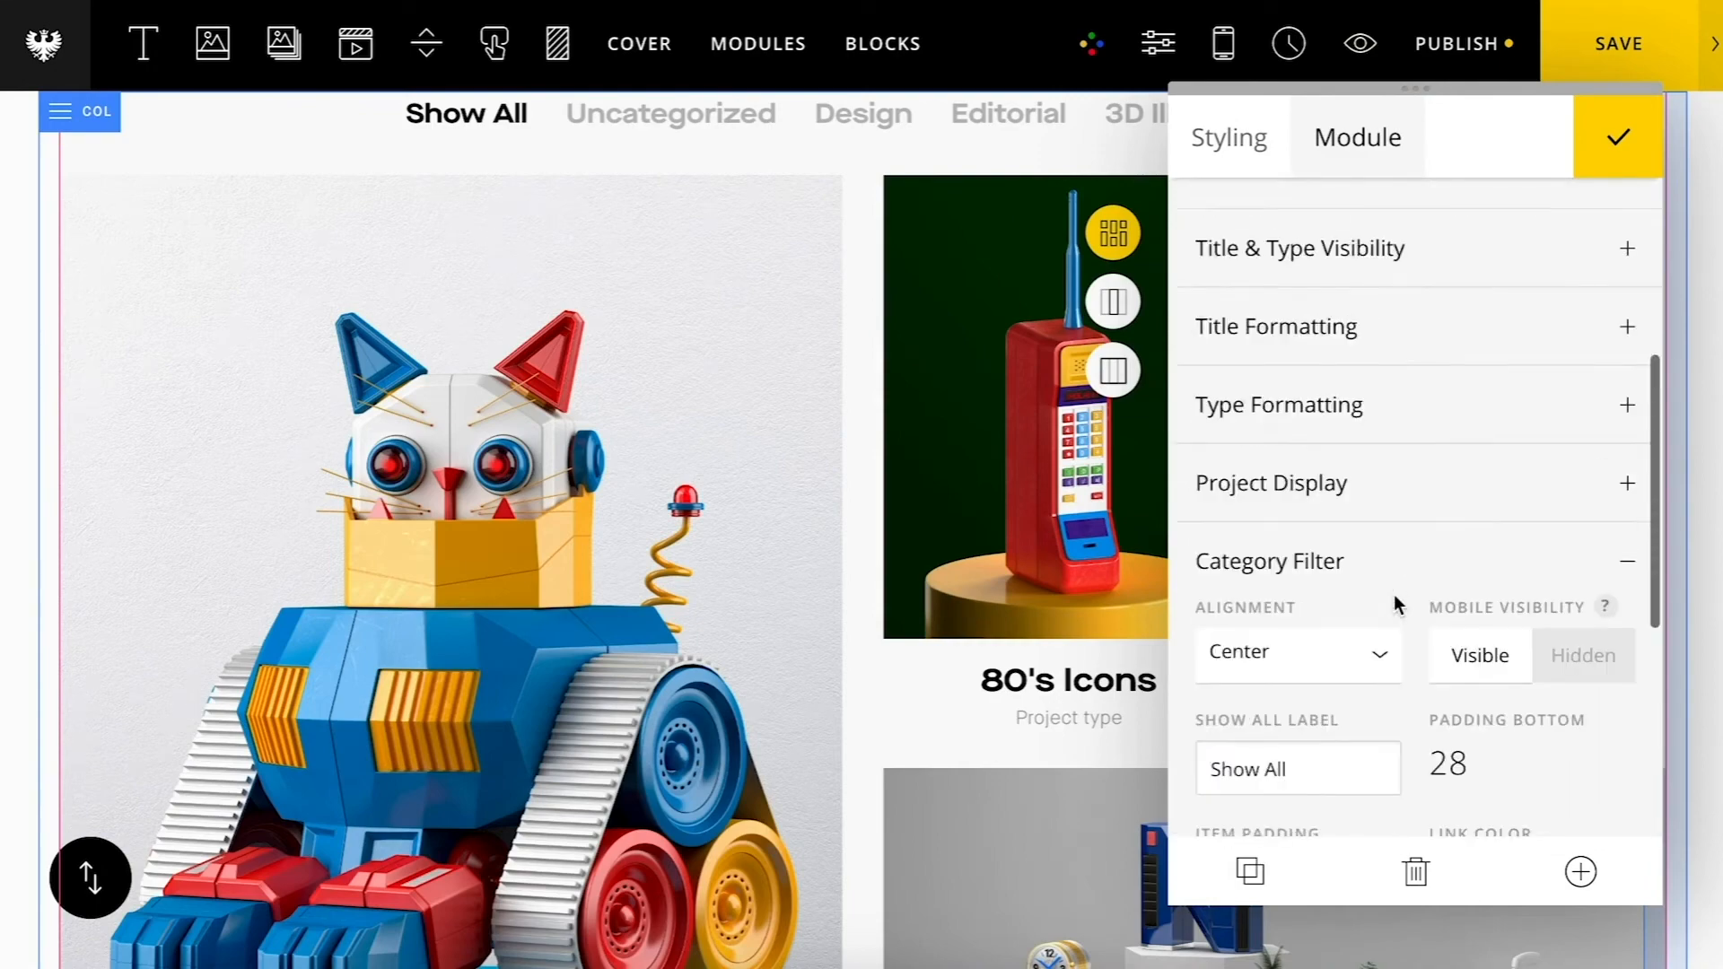
scroll(1396, 604, "up", 3)
scroll(1395, 604, "down", 3)
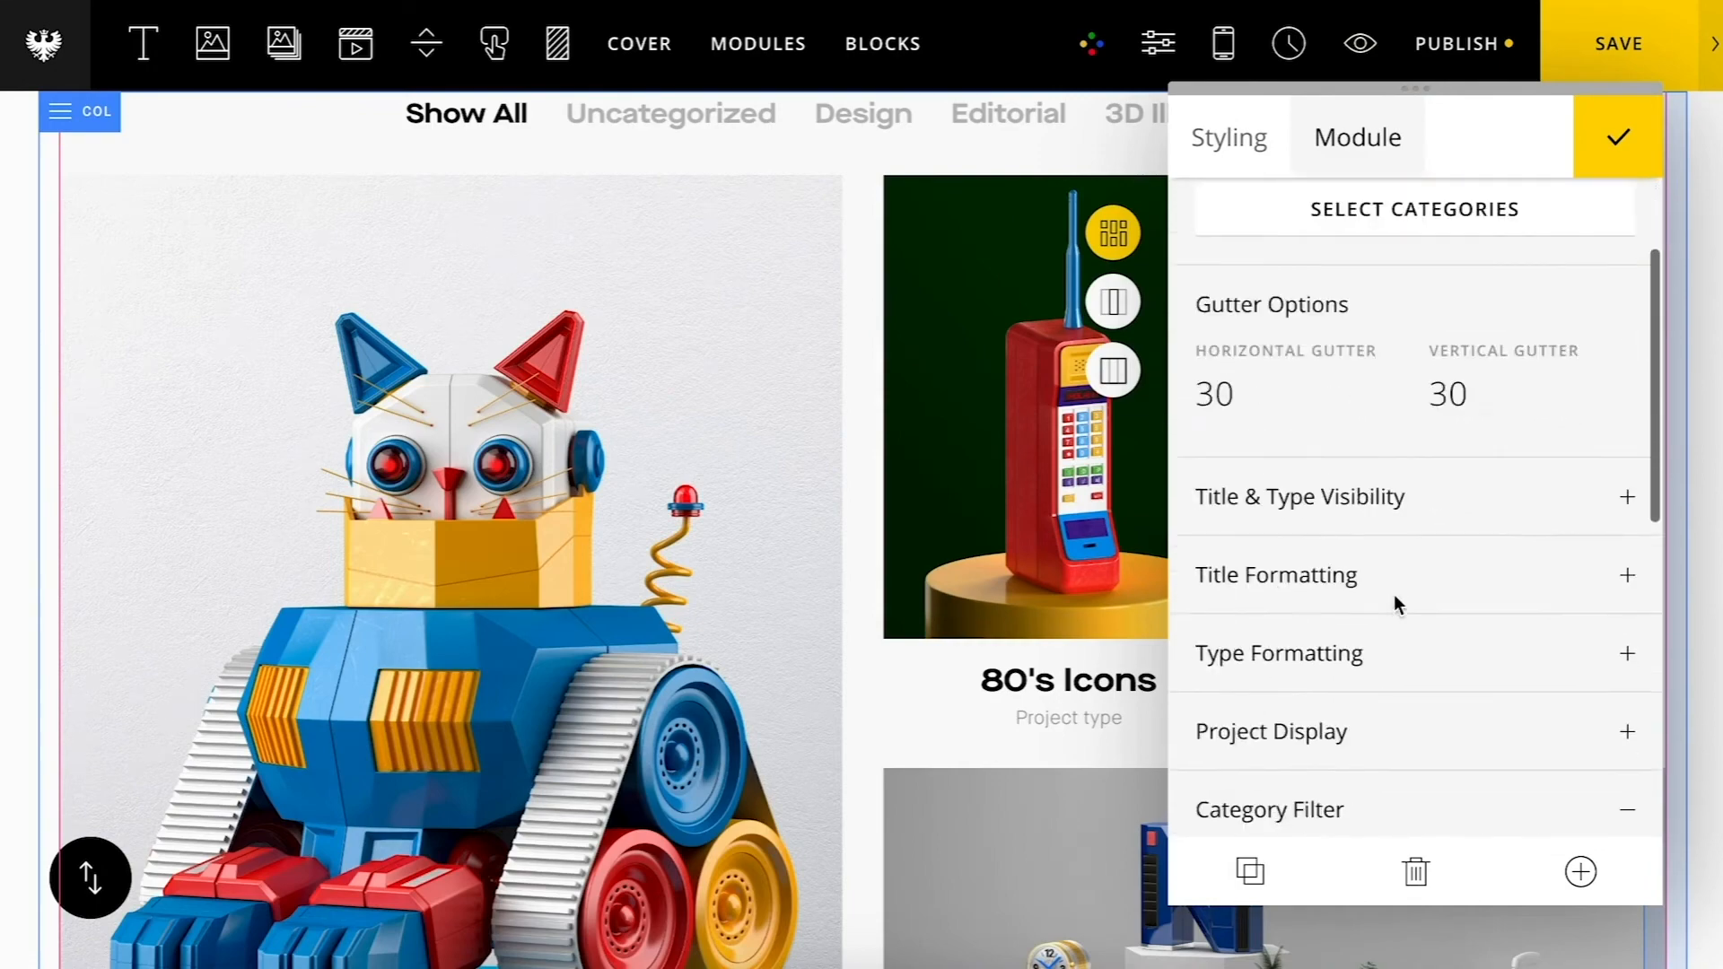
left_click(1346, 542)
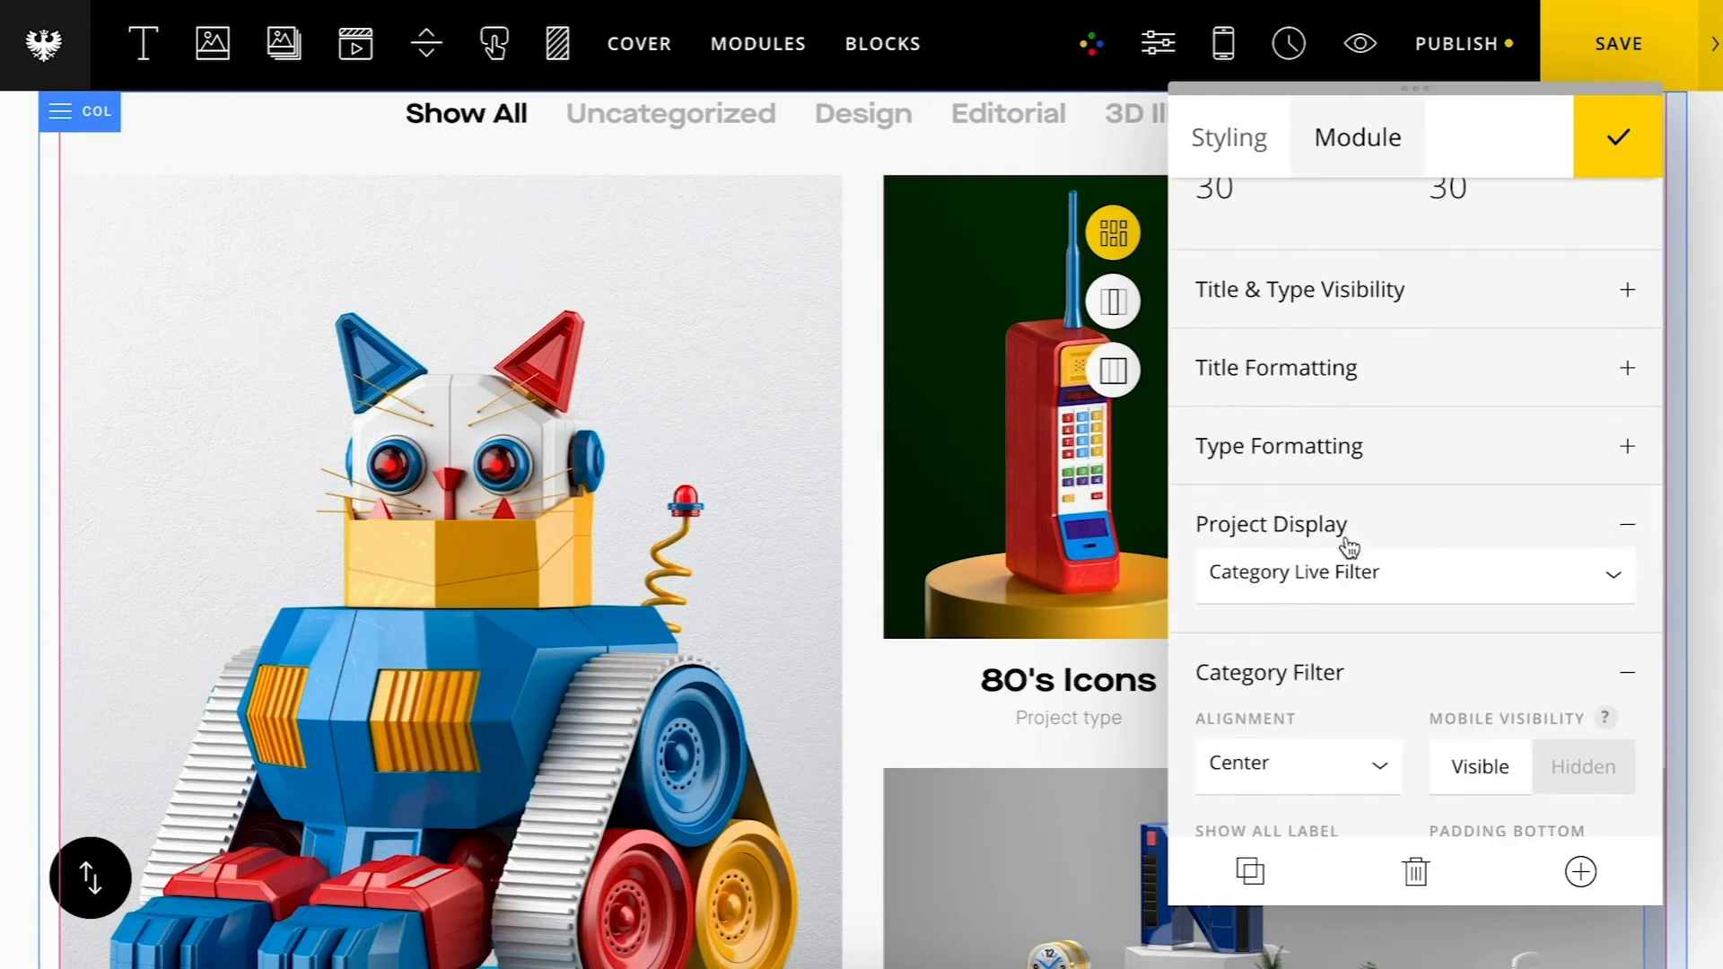
left_click(1353, 558)
left_click(1355, 579)
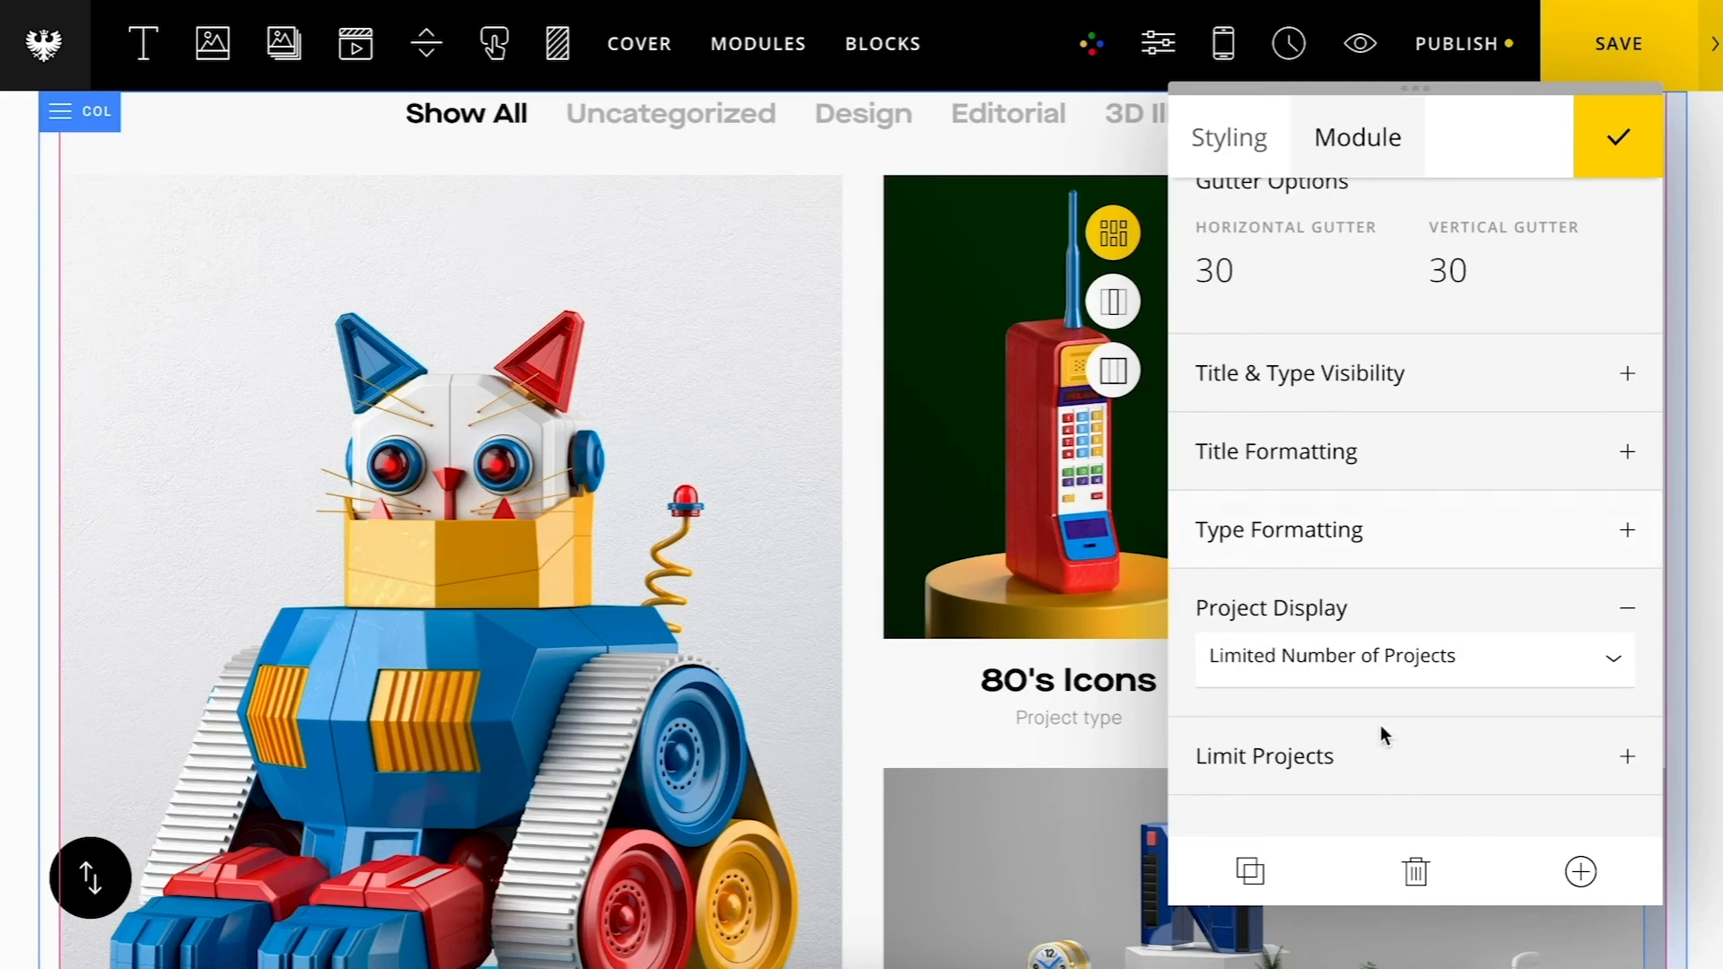
left_click(1396, 794)
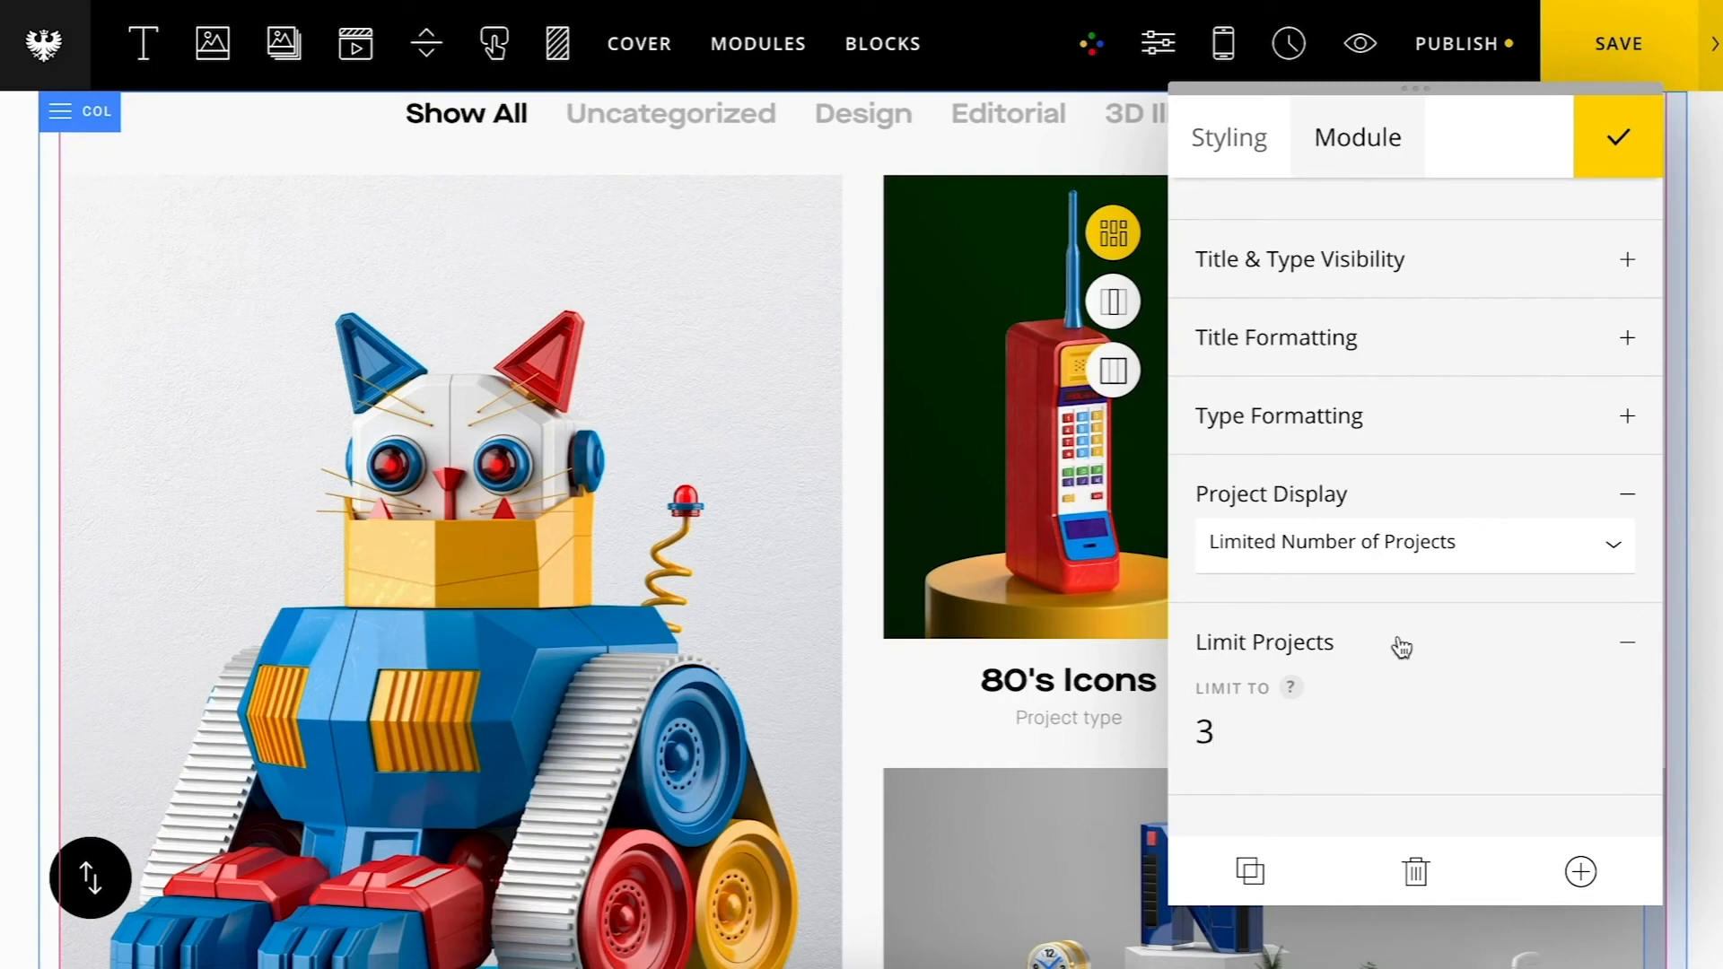
Step: Refresh the grid to apply the project limit
scroll(1401, 648, "up", 5)
left_click(1397, 242)
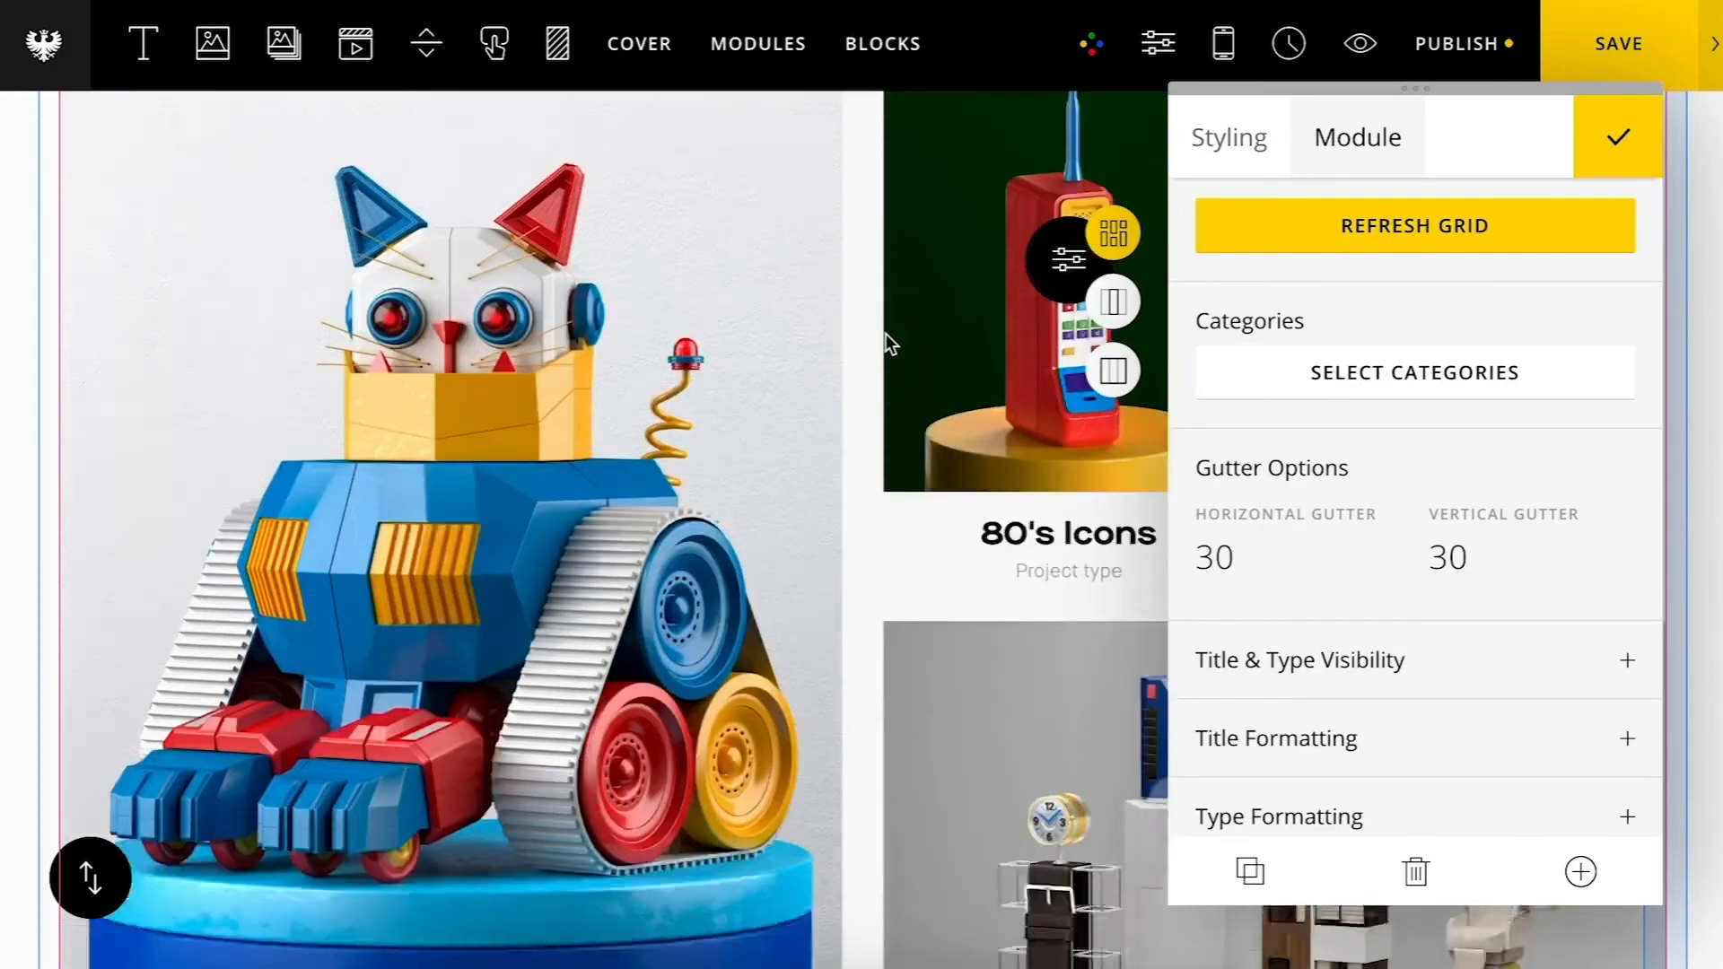
scroll(885, 334, "down", 8)
scroll(886, 334, "up", 9)
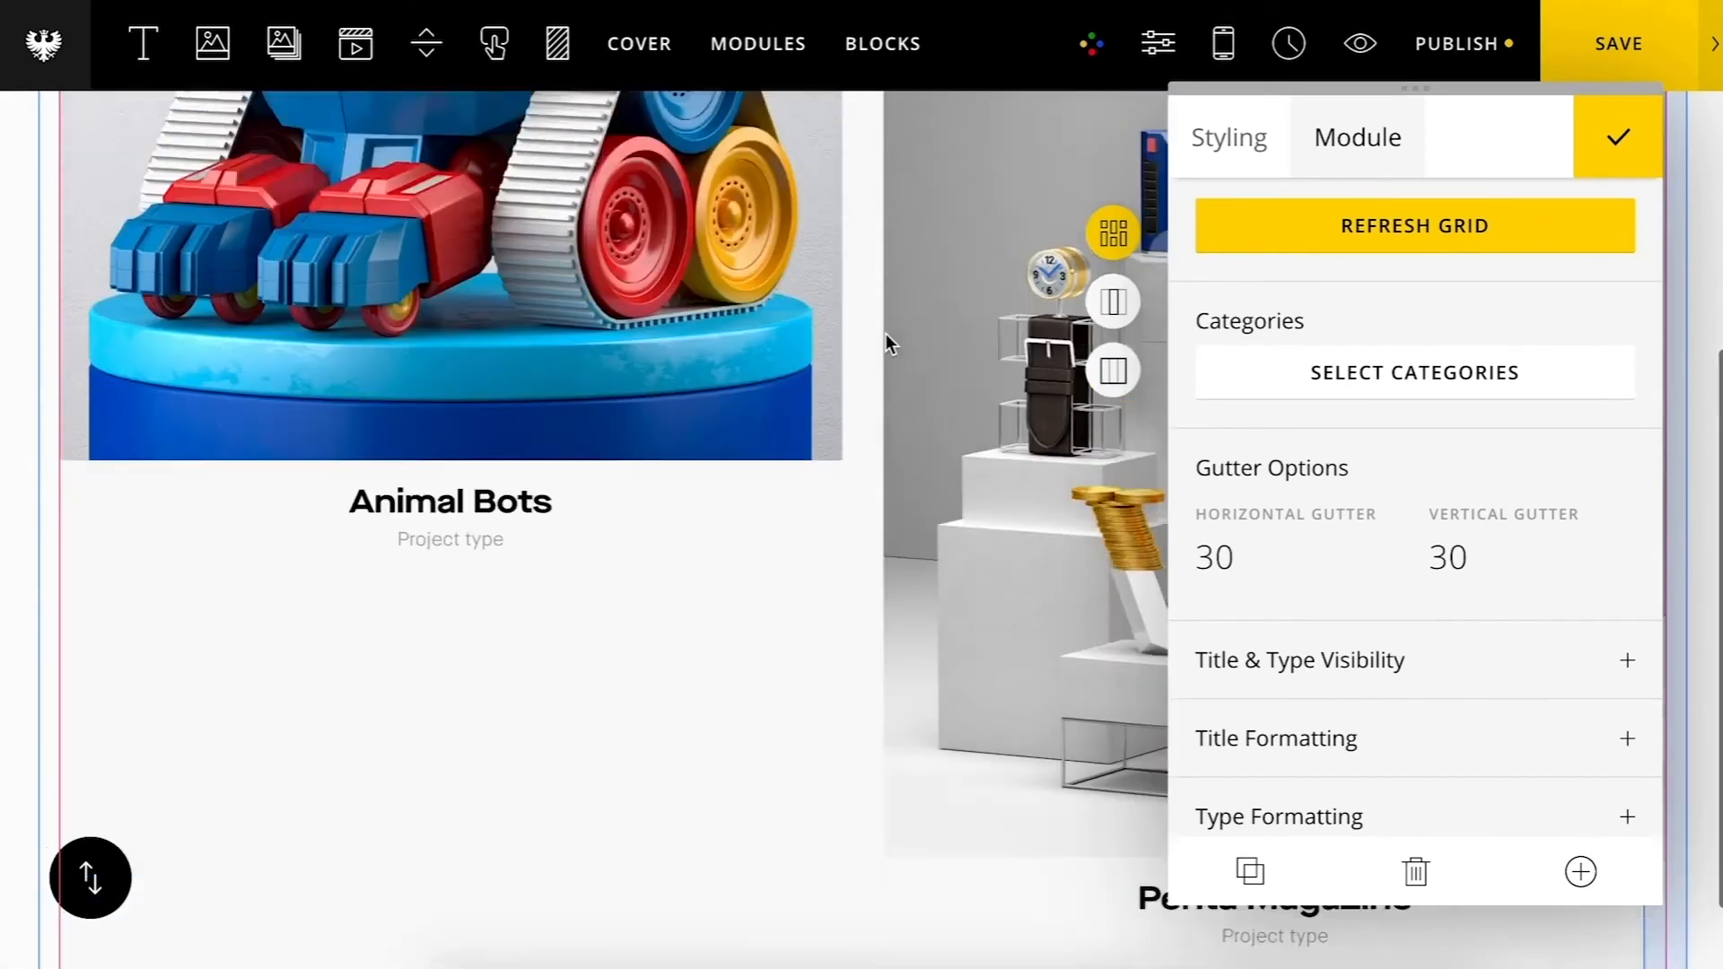
Step: Switch the grid's project display to Lazy Load and expand its Lazy Load settings
scroll(1430, 700, "down", 5)
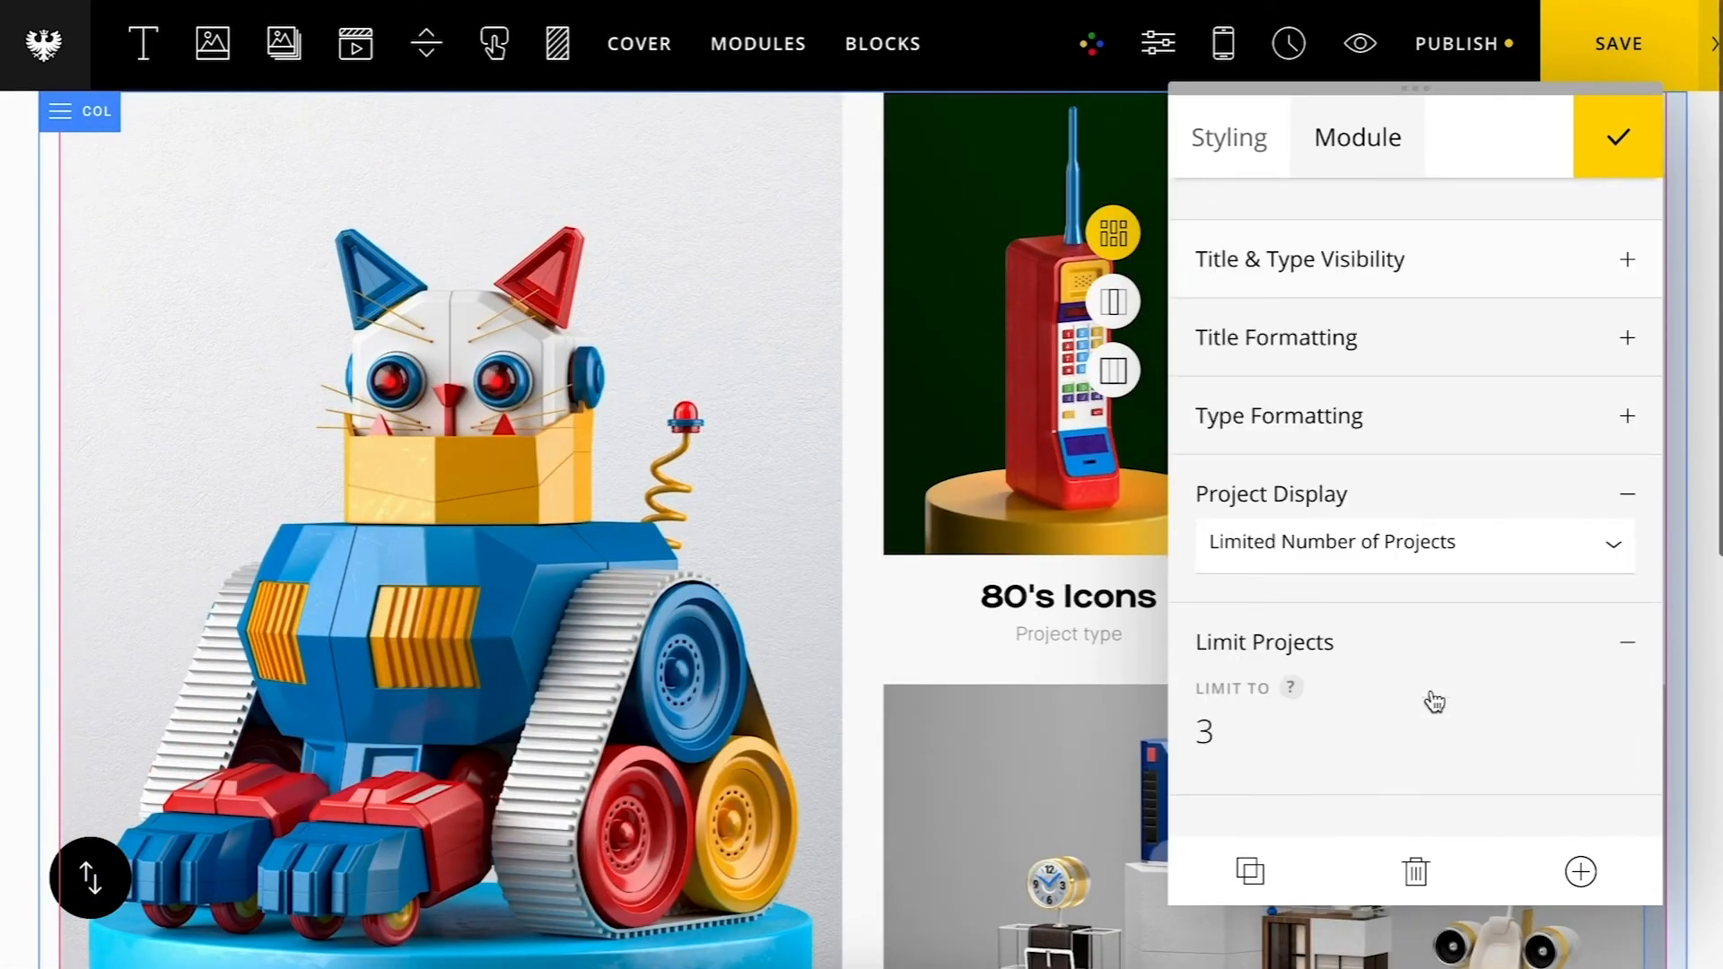
left_click(1385, 532)
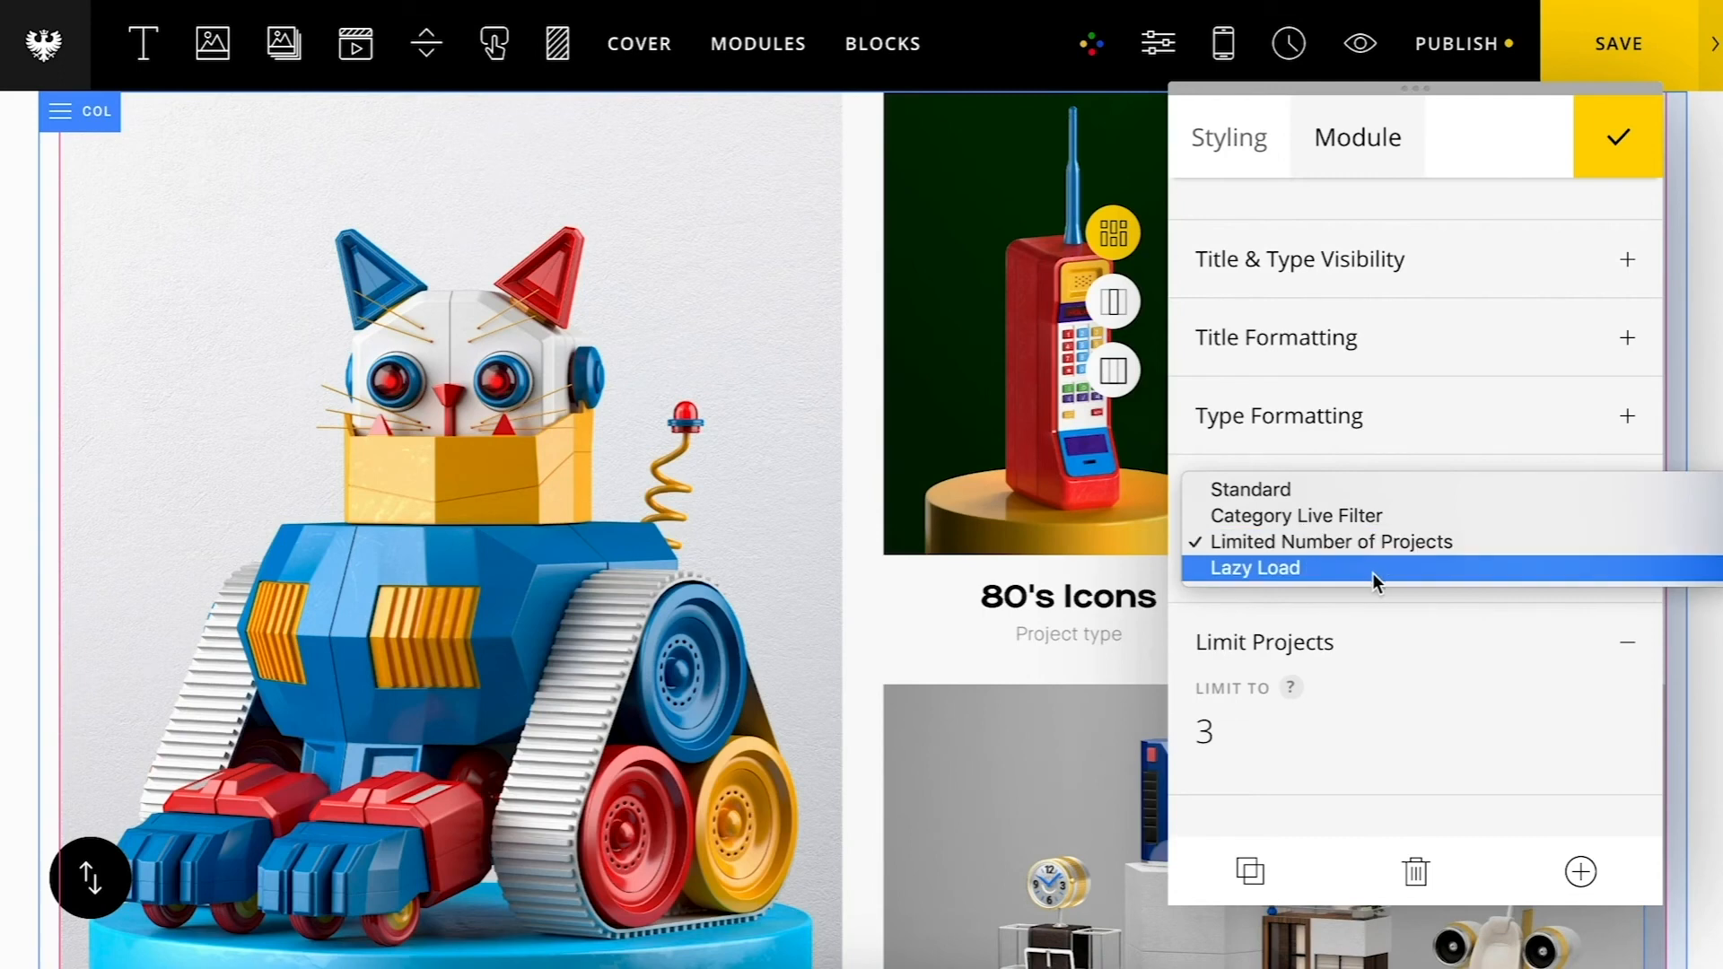
left_click(1373, 573)
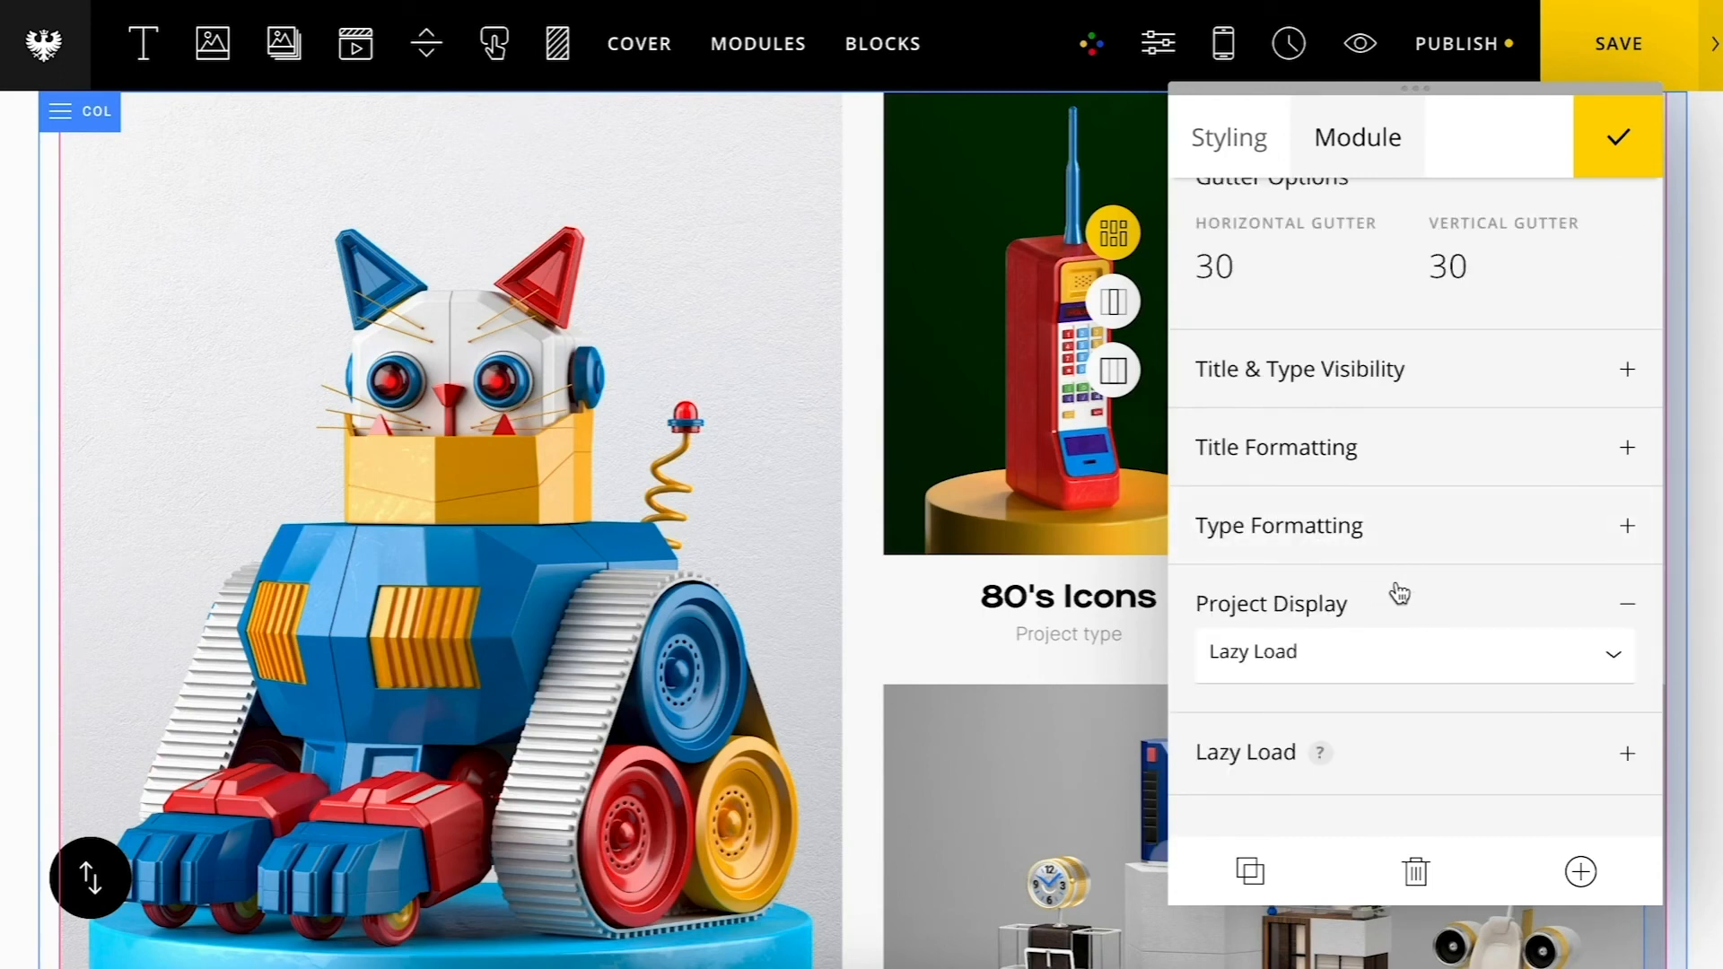
left_click(1405, 772)
scroll(1391, 616, "down", 4)
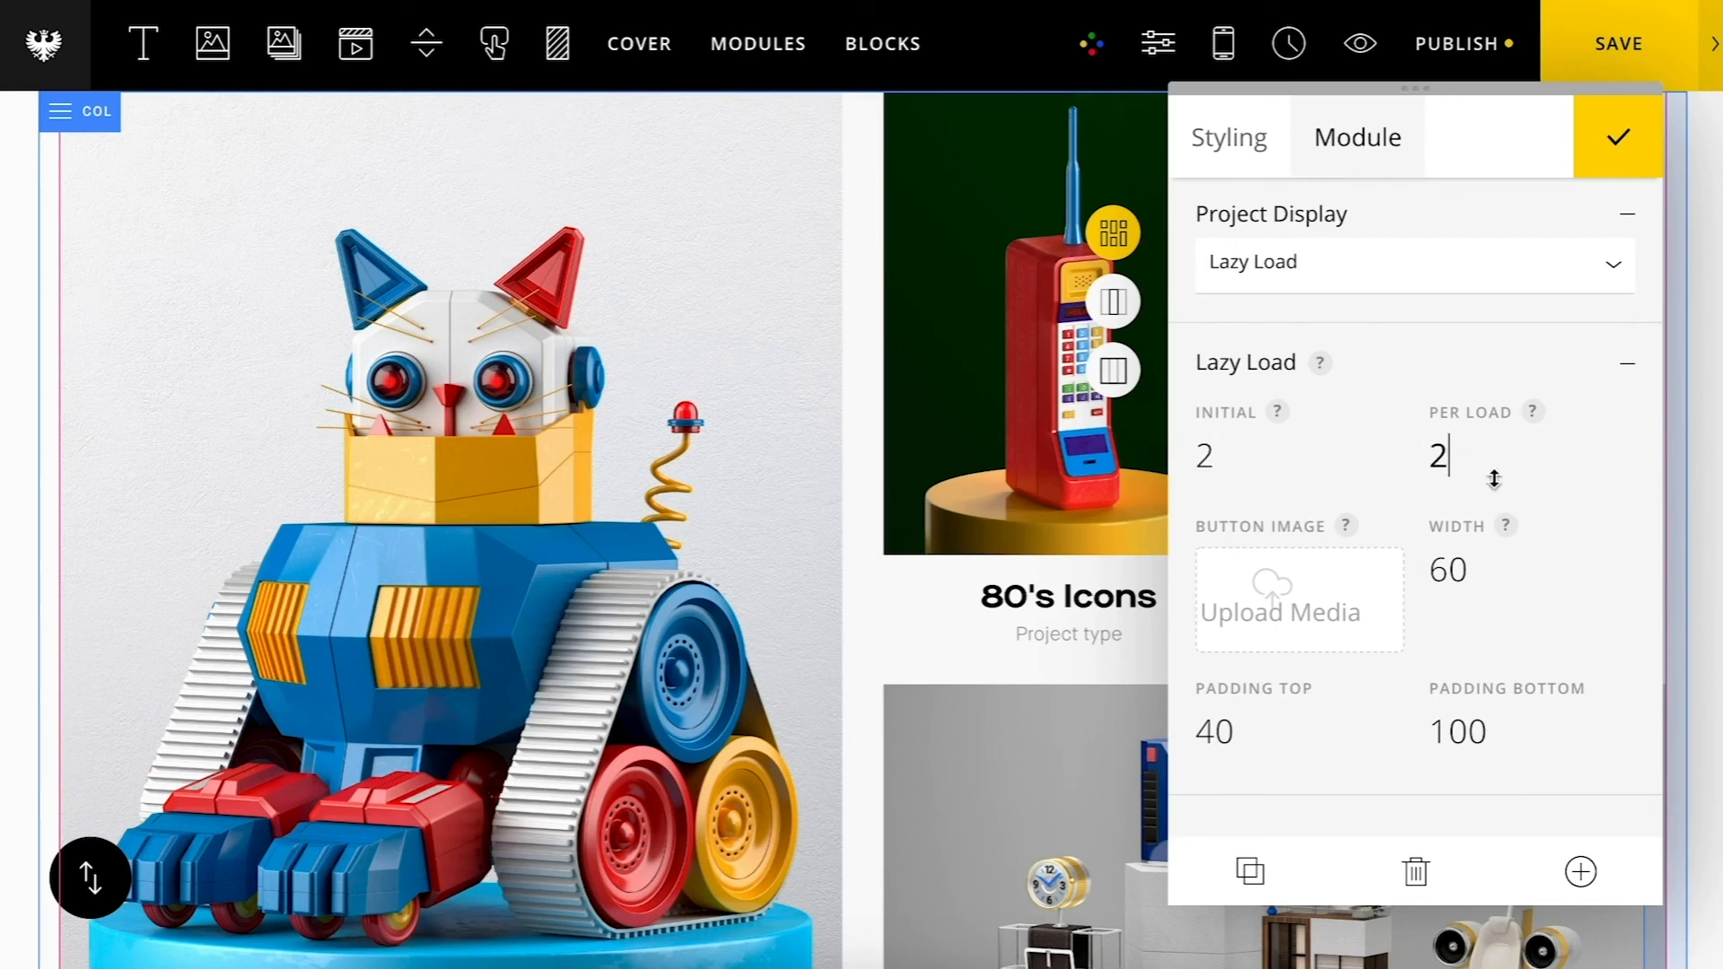
left_click(1446, 573)
Step: Refresh the grid, close the module settings and save the page
scroll(1486, 626, "up", 10)
left_click(1472, 216)
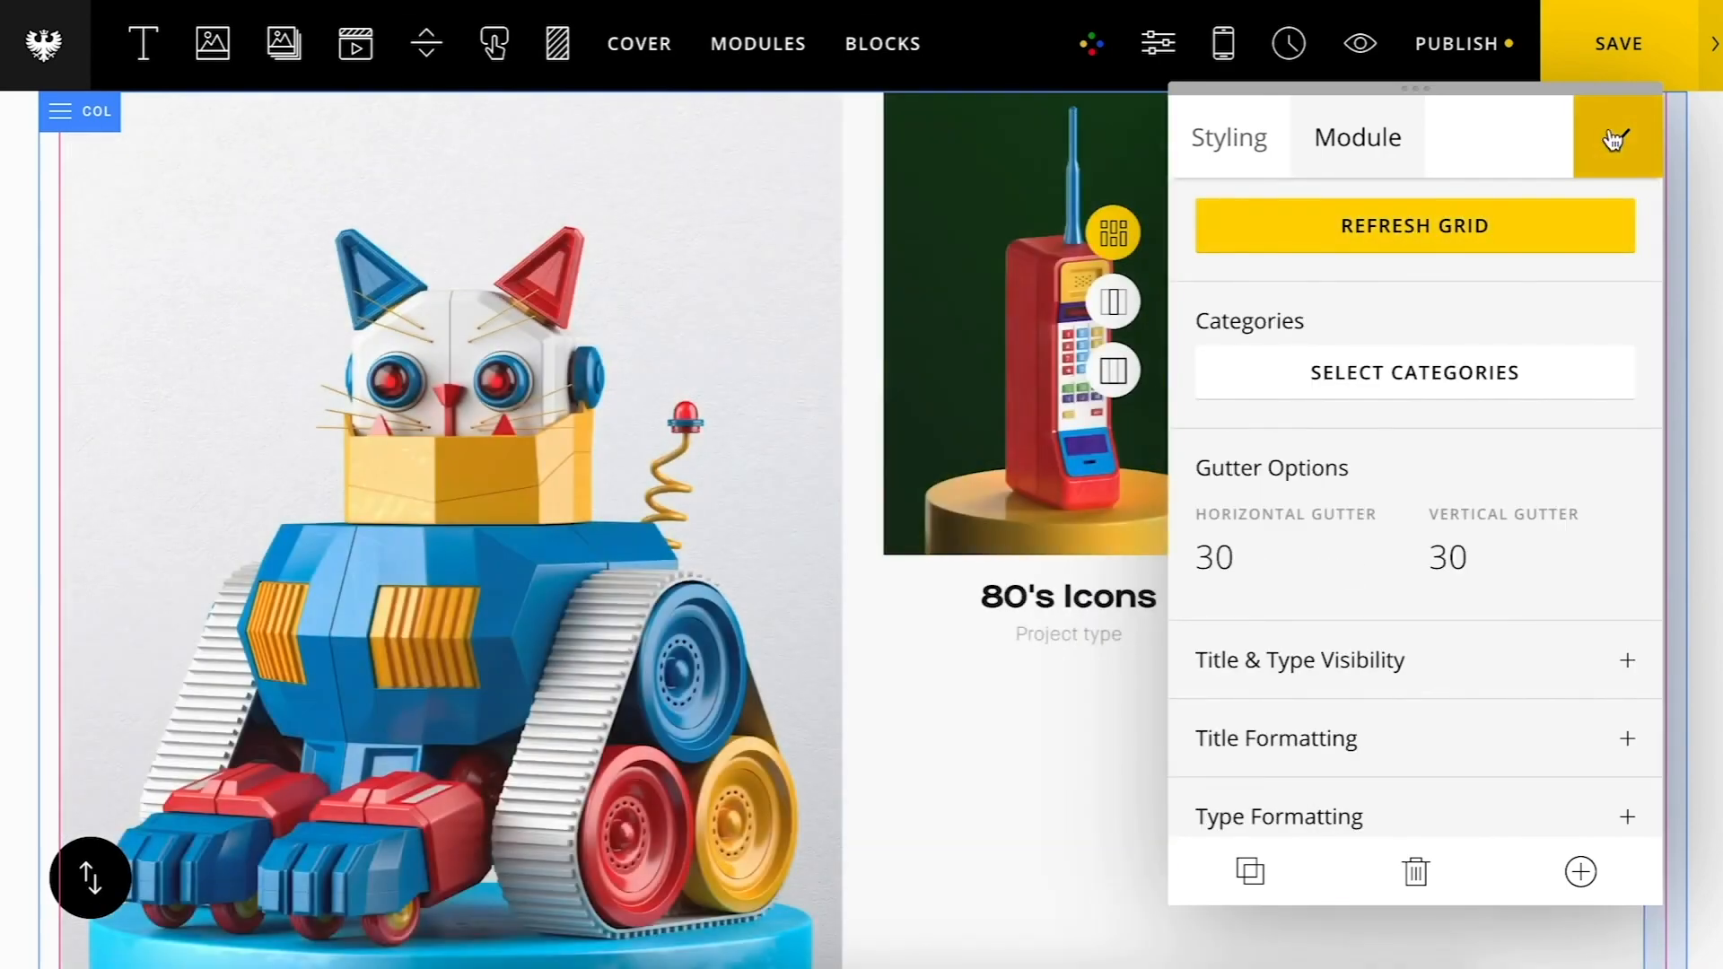
left_click(1612, 139)
left_click(1611, 72)
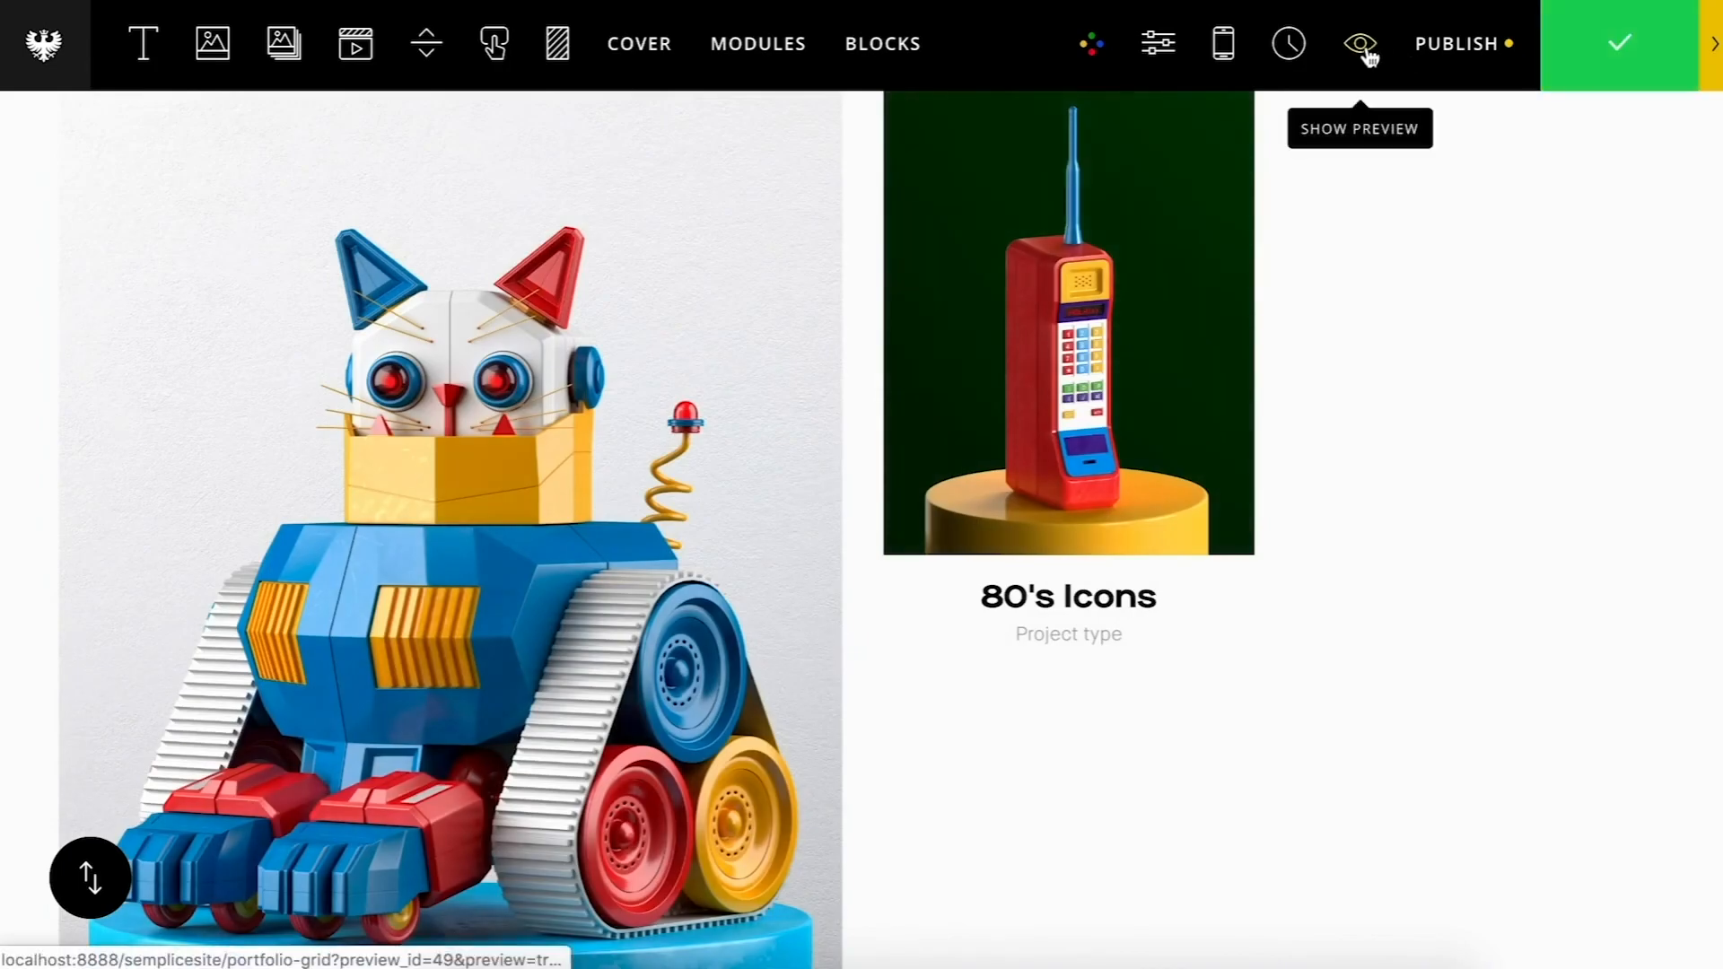
Step: Preview the page and load more projects with the plus button at the bottom of the grid
left_click(1362, 47)
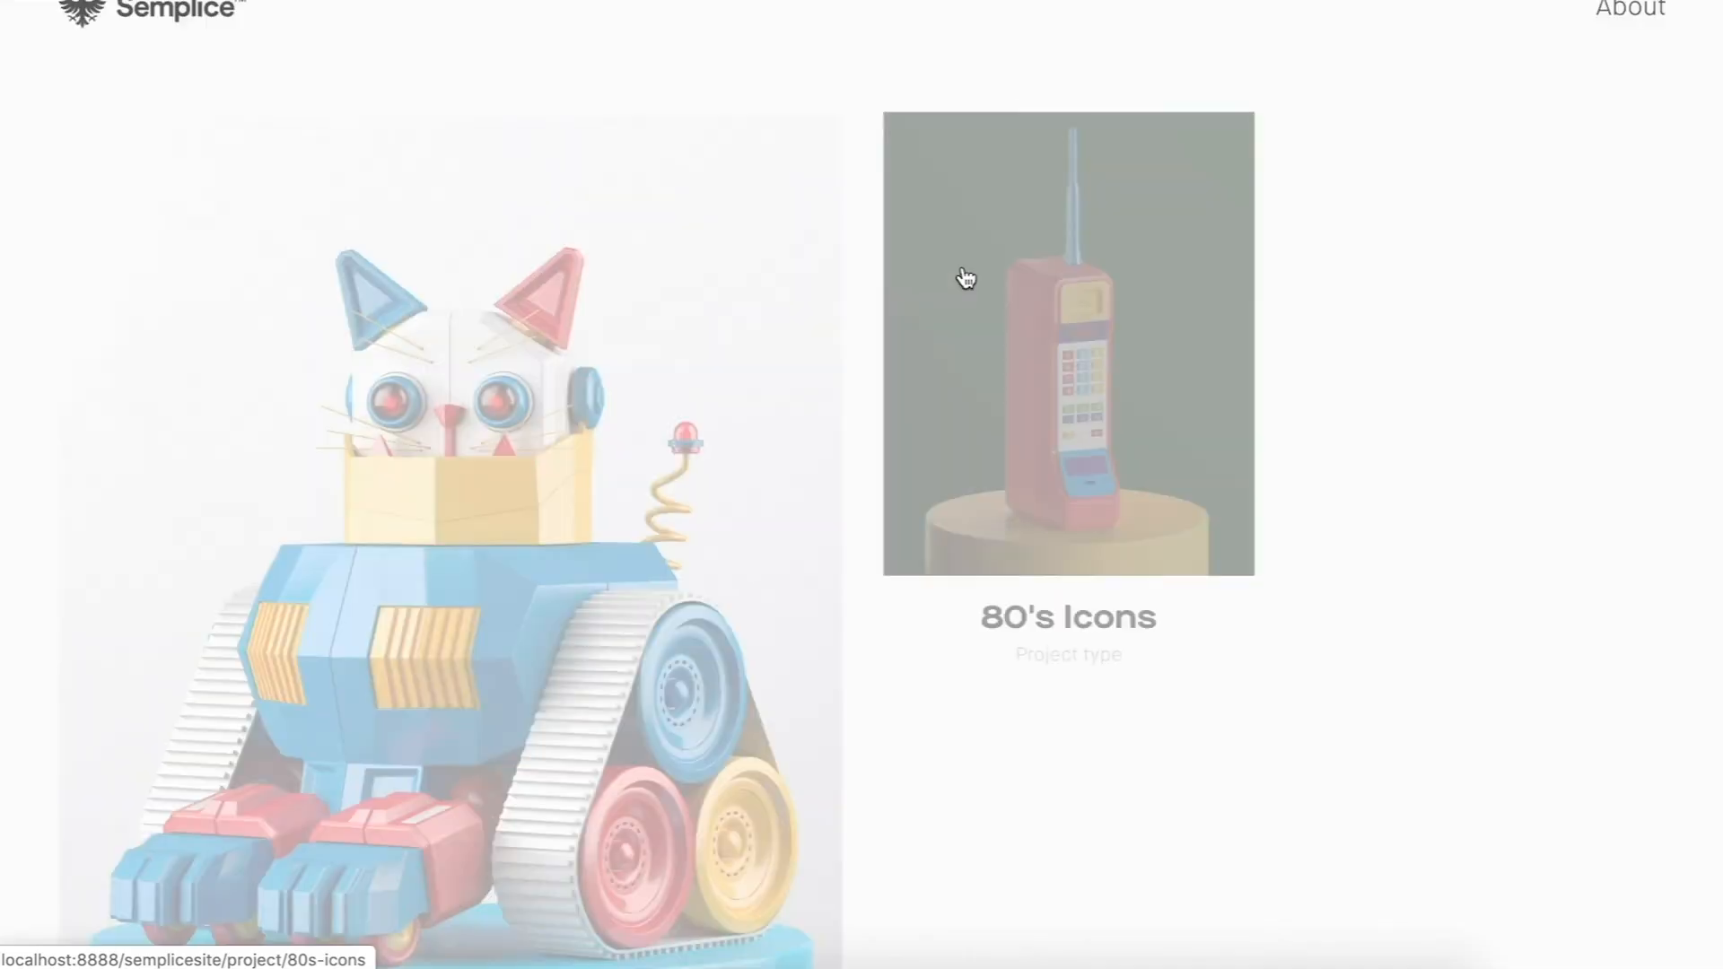
scroll(966, 278, "down", 5)
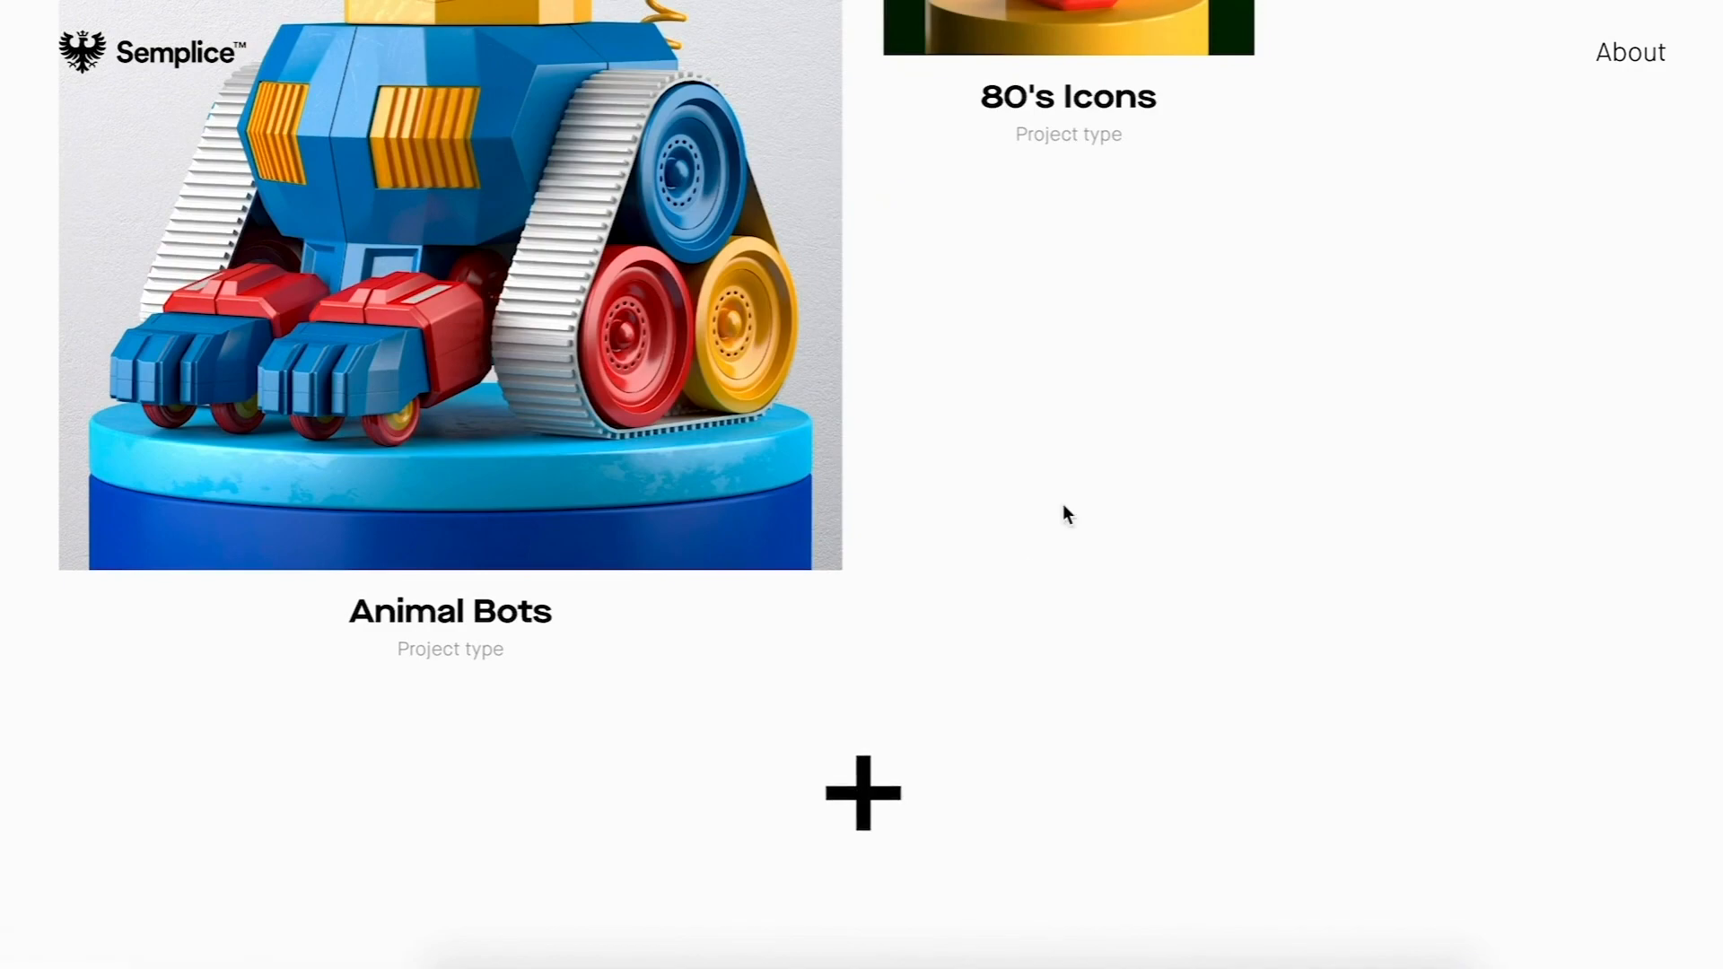
scroll(1064, 510, "down", 5)
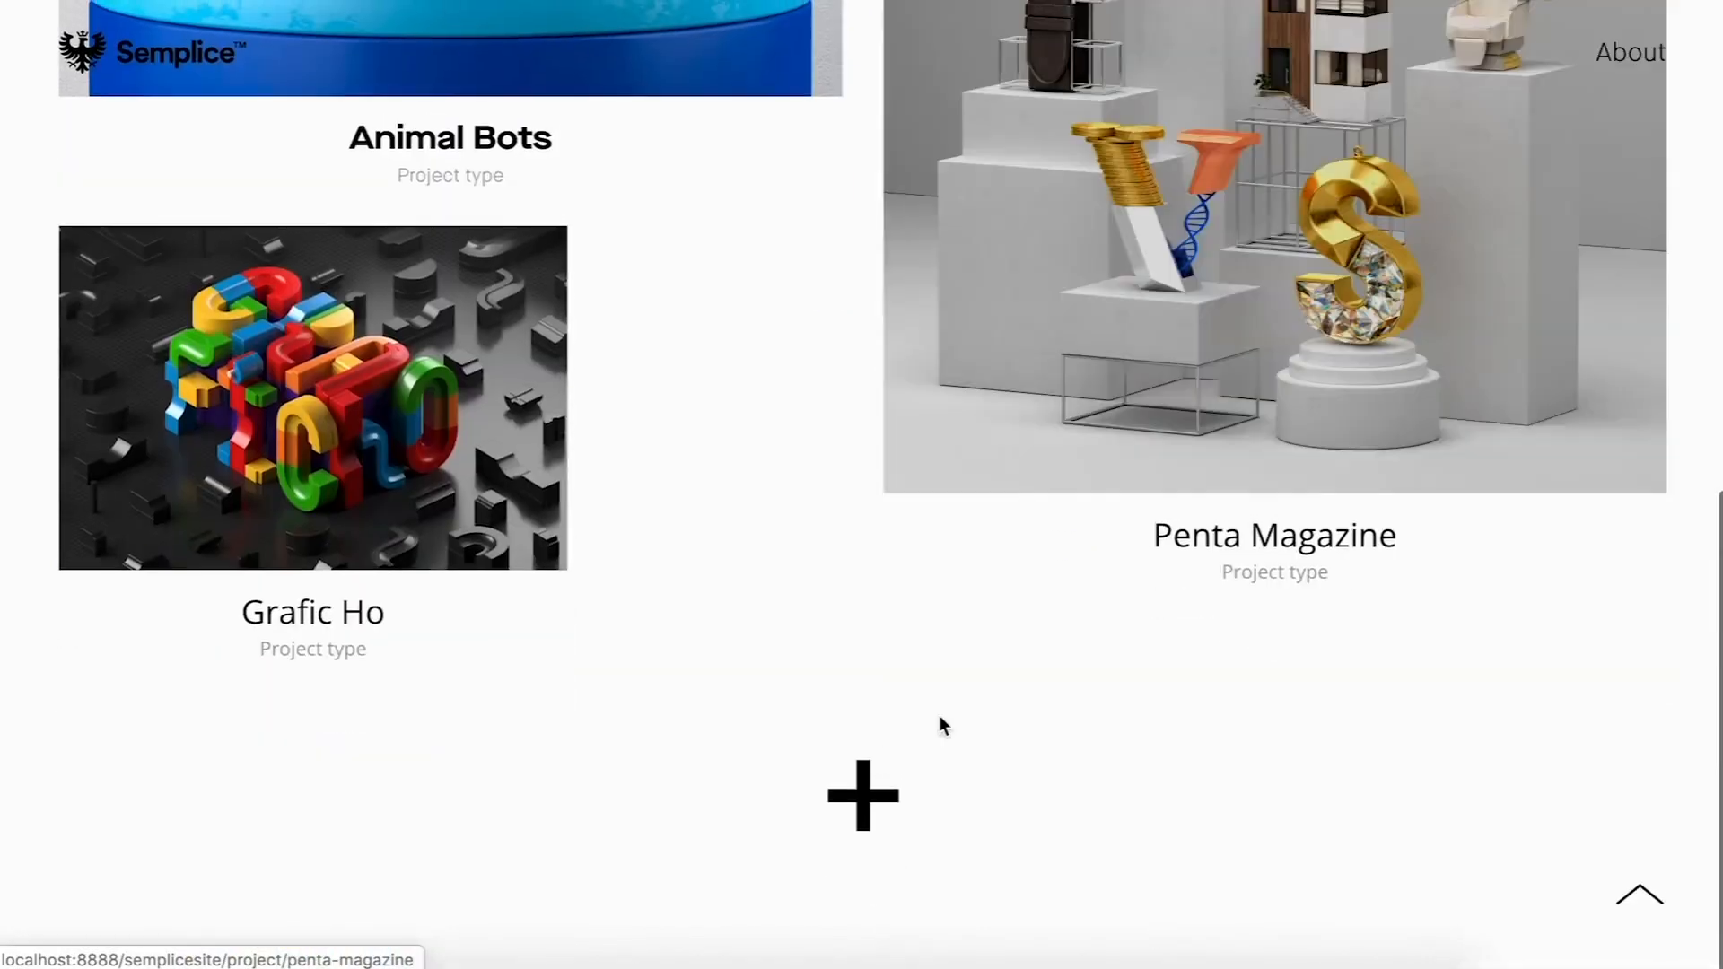
left_click(839, 794)
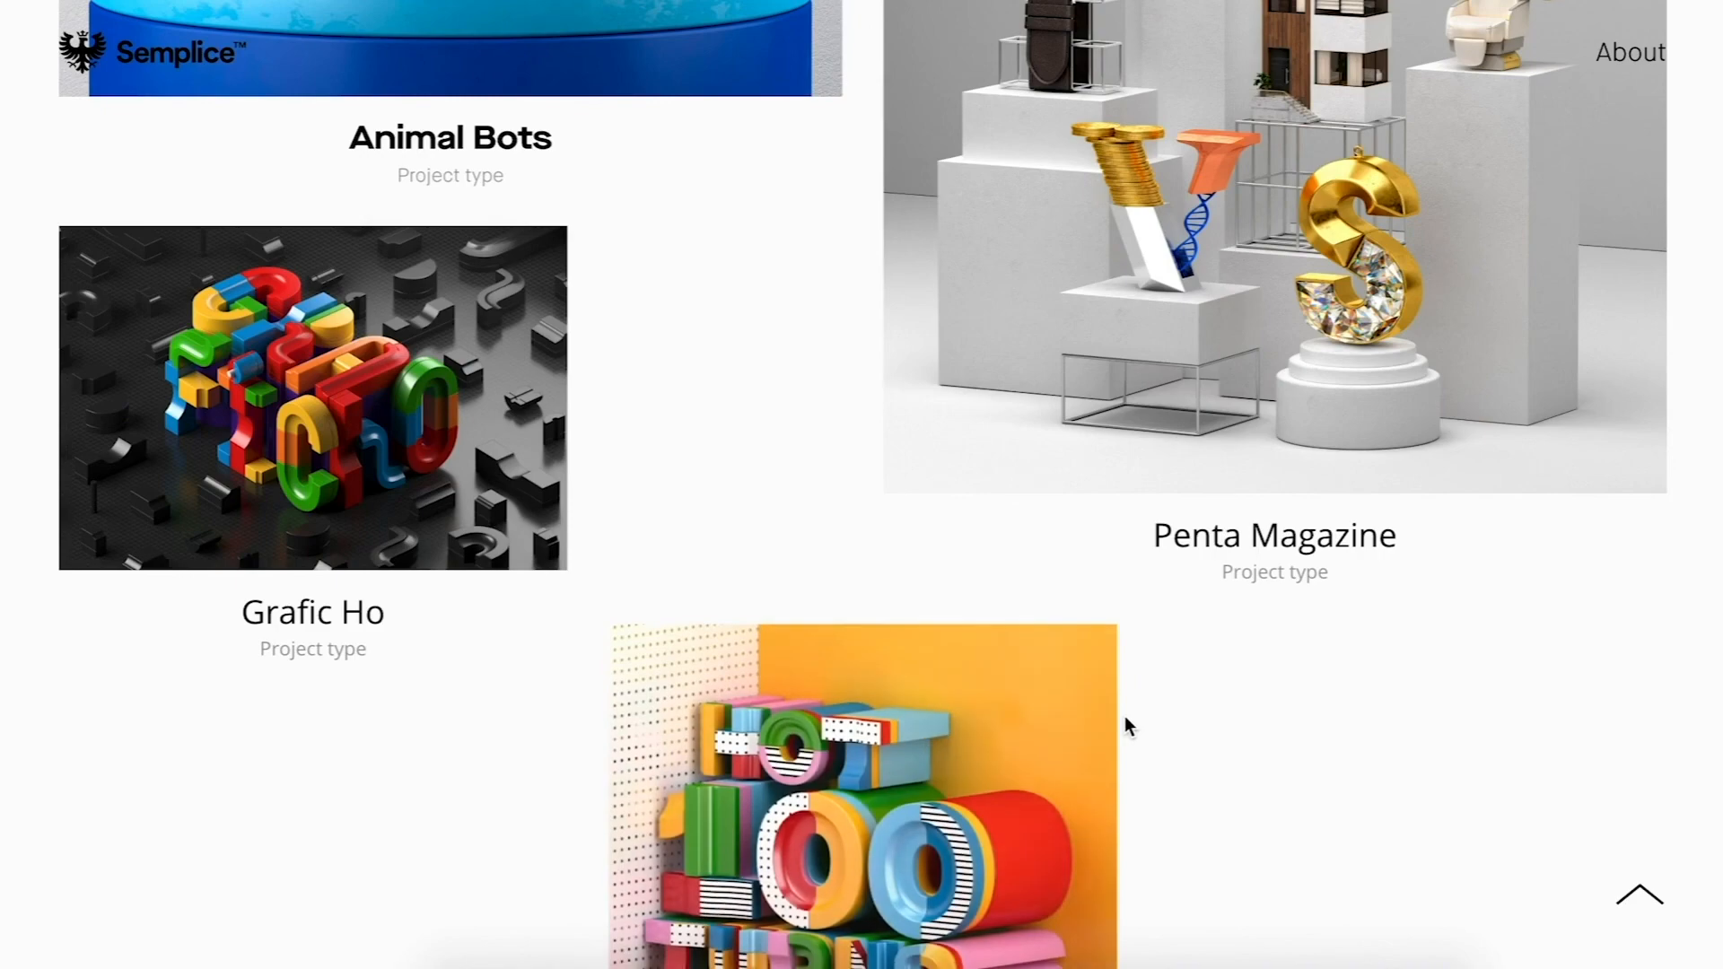
scroll(1125, 718, "down", 5)
Step: Return to the editor and open the portfolio grid module's settings again
scroll(1125, 718, "up", 8)
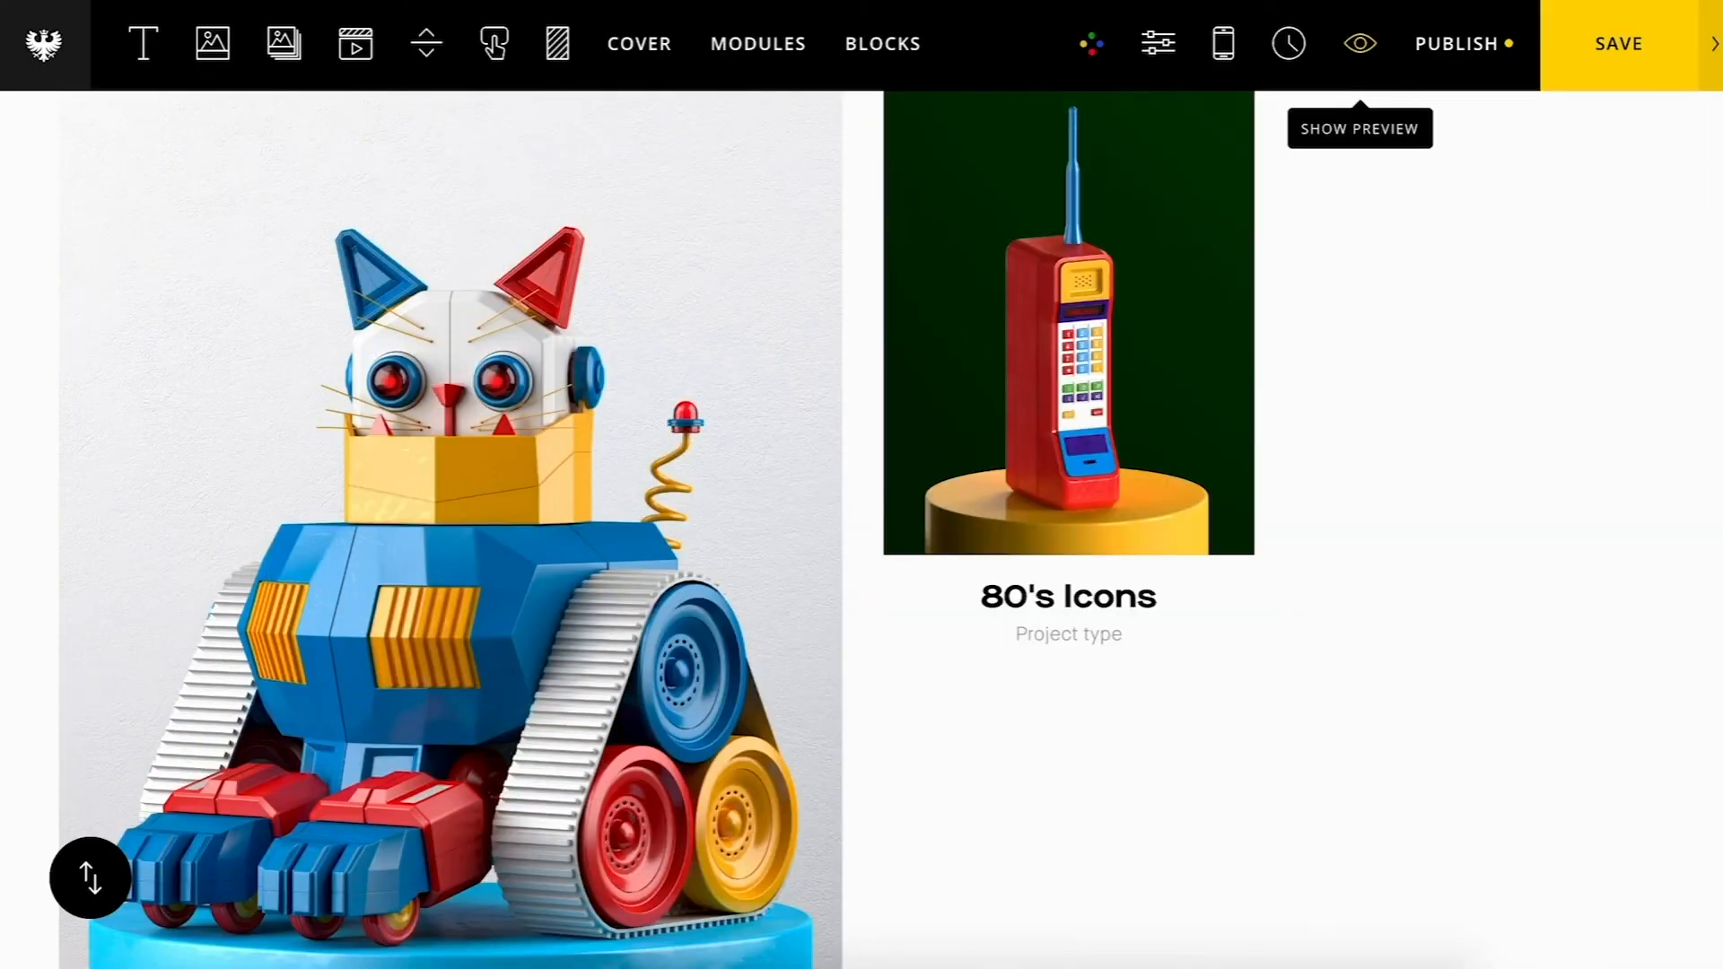
left_click(1063, 321)
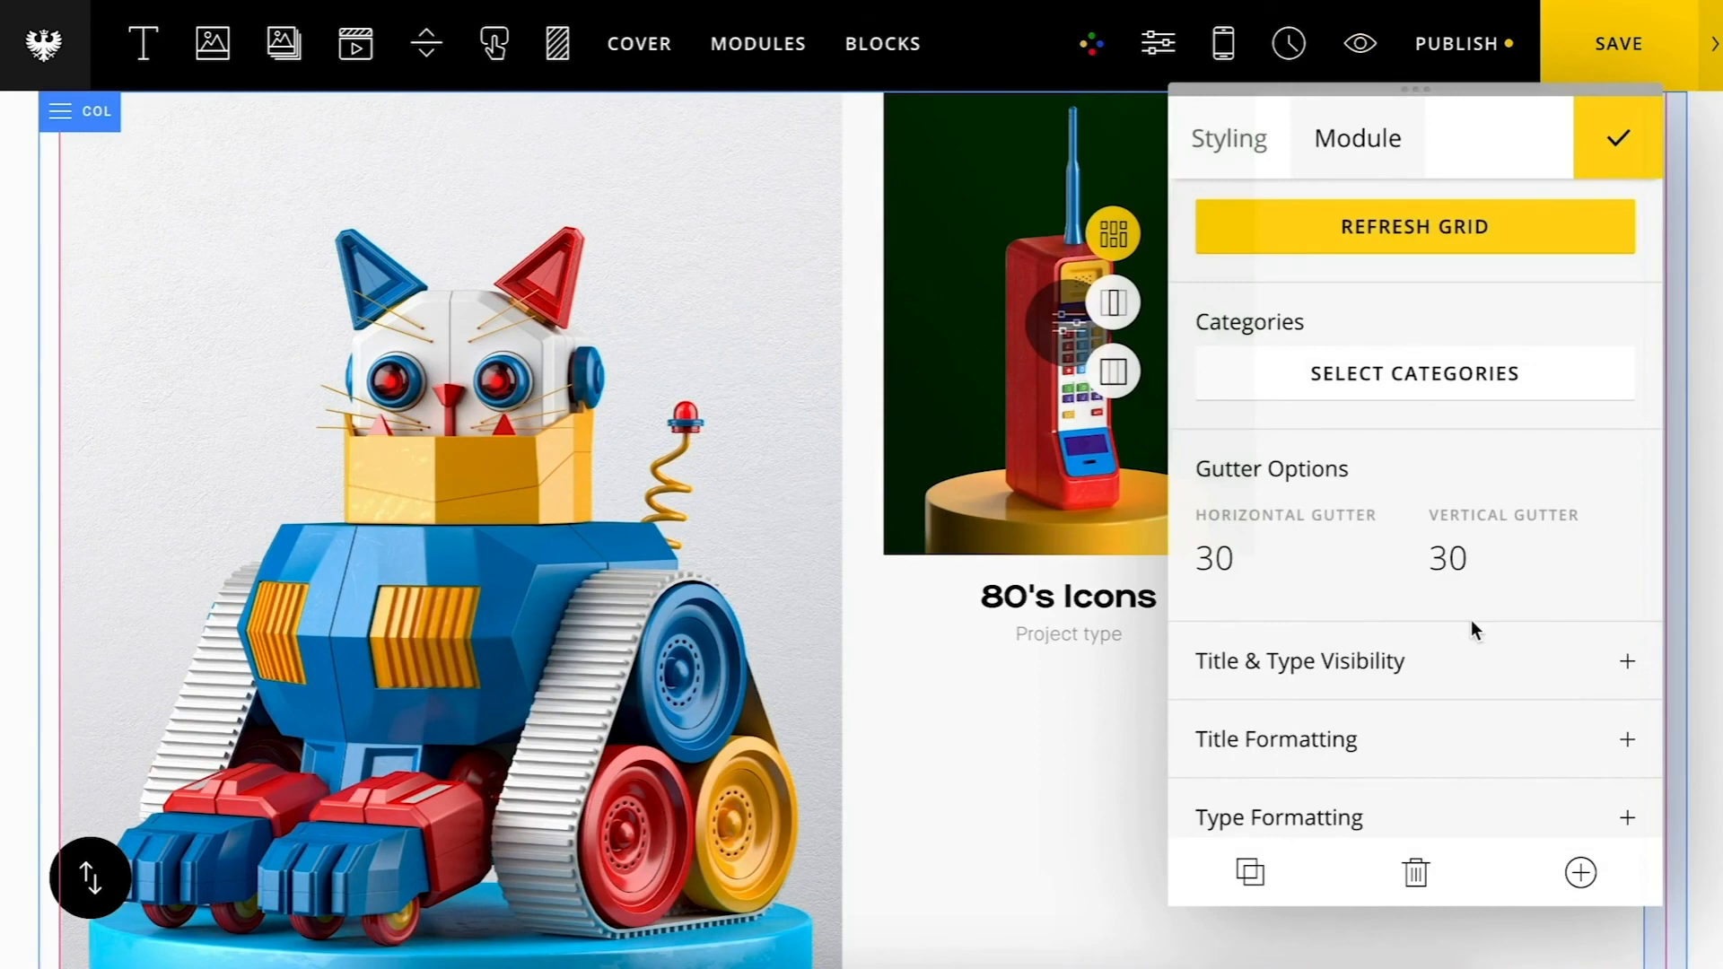